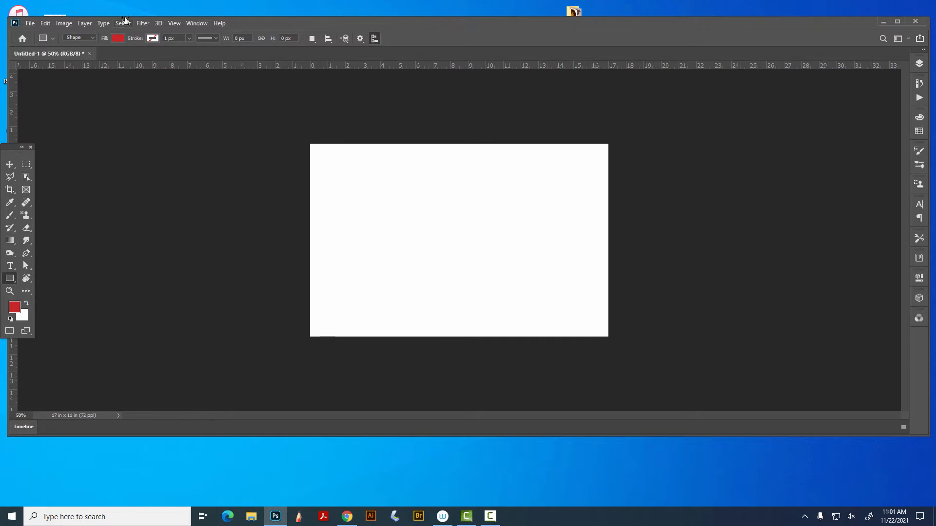
Draw a red rectangle about 796 by 588 px on the canvas in Shape mode with the Rectangle tool.
left_click(89, 43)
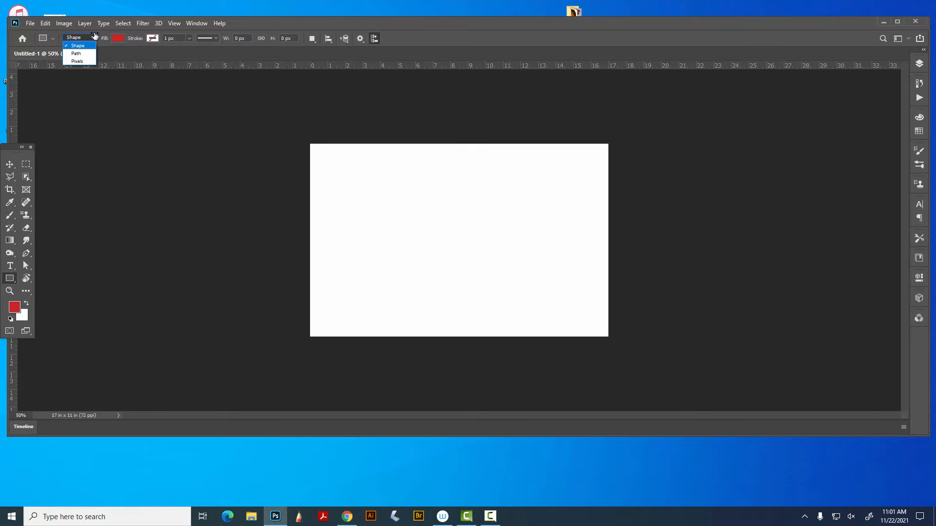
left_click(78, 45)
left_click(217, 38)
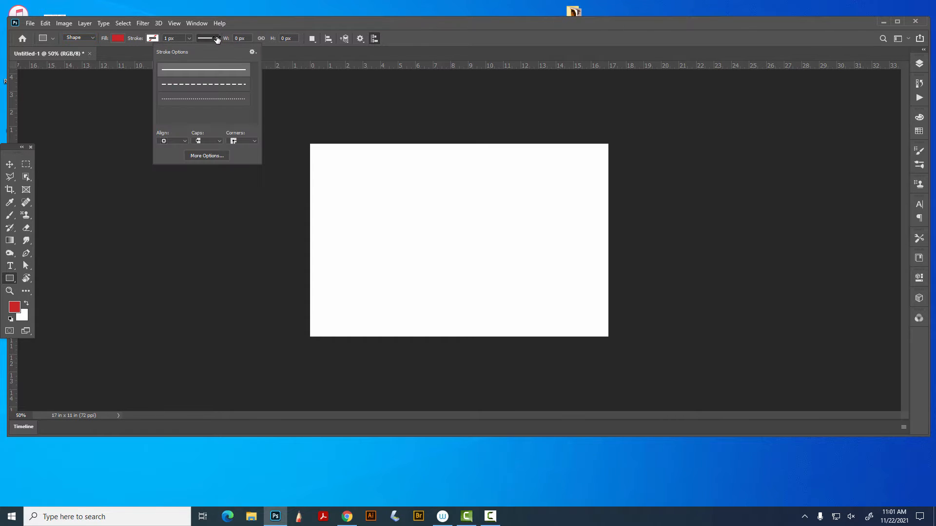
left_click(217, 38)
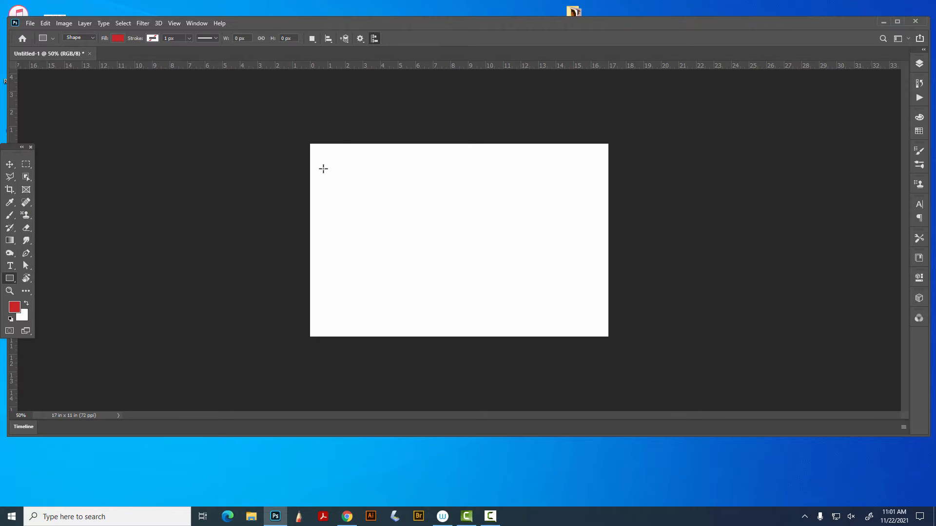
right_click(10, 280)
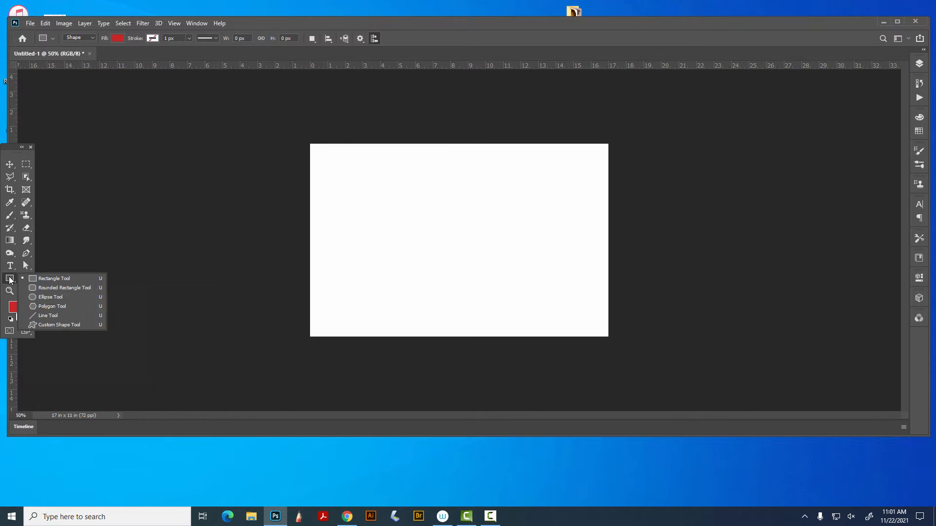
left_click(10, 281)
left_click_drag(346, 163, 540, 305)
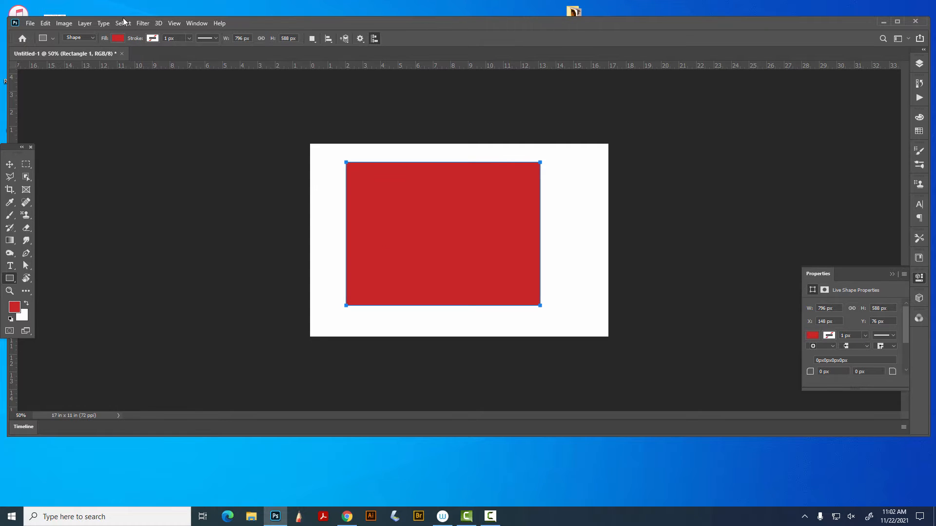
Set the rectangle's stroke colour to black from the recently used colours.
left_click(152, 38)
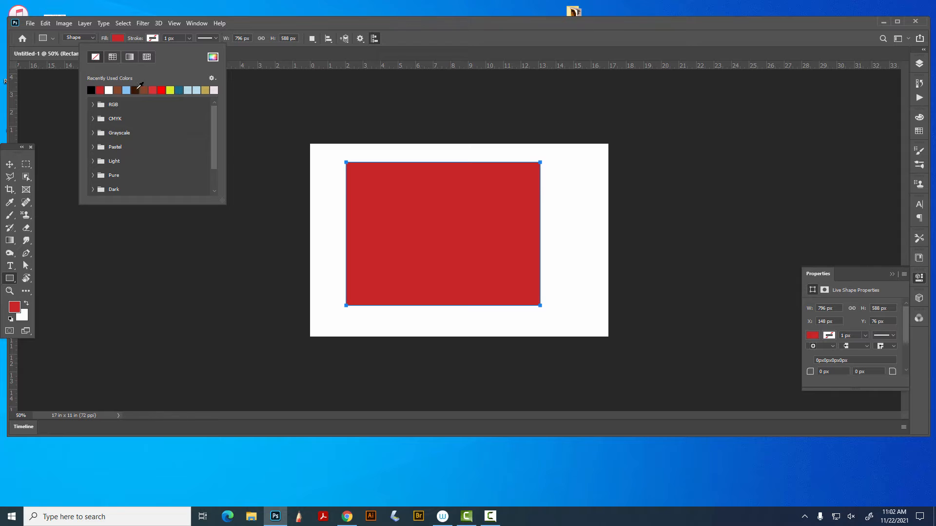
left_click(100, 90)
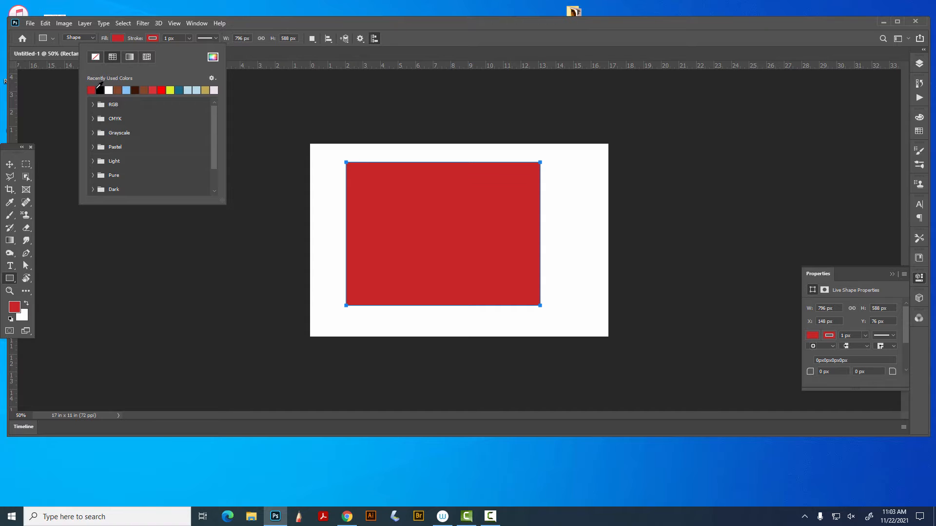
left_click(100, 89)
Change the foreground colour to black.
left_click(14, 307)
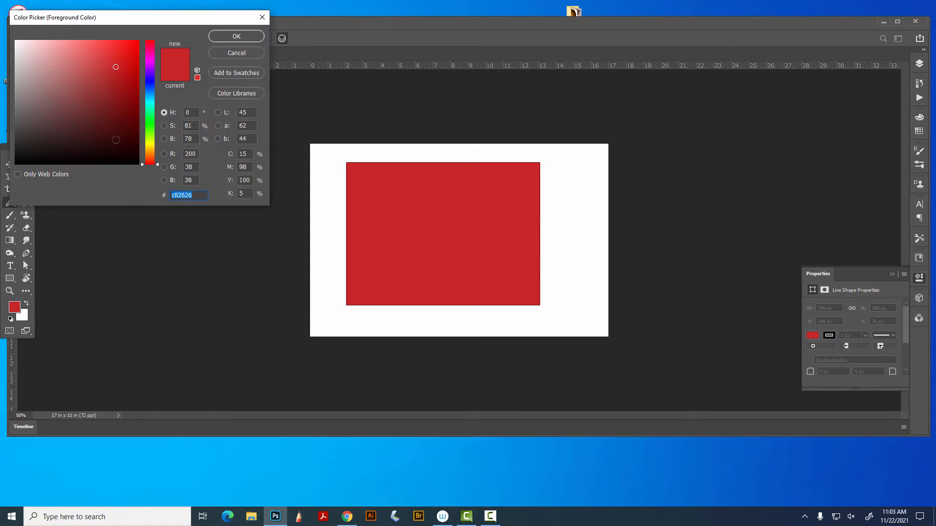
left_click(123, 159)
left_click(230, 38)
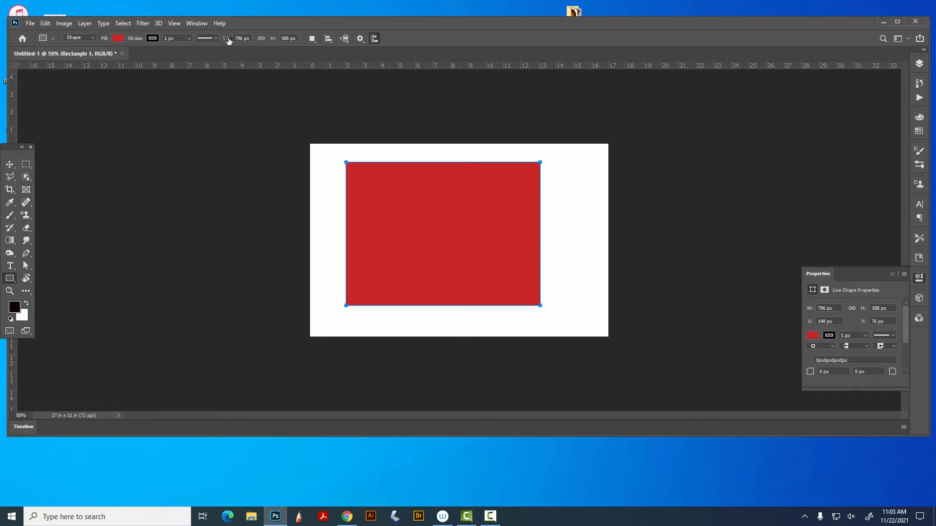
Thicken the rectangle's stroke to 6.35 px and switch its line style to dashed.
left_click(10, 164)
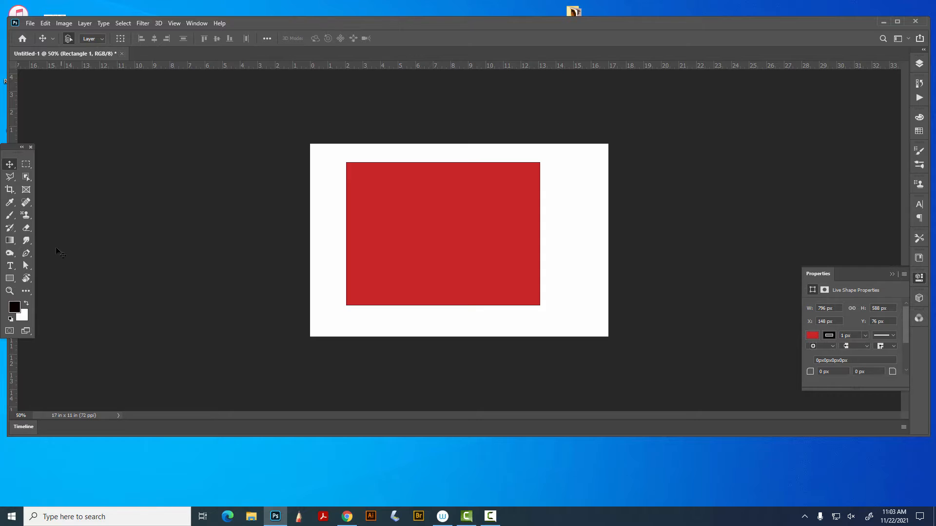
left_click(9, 278)
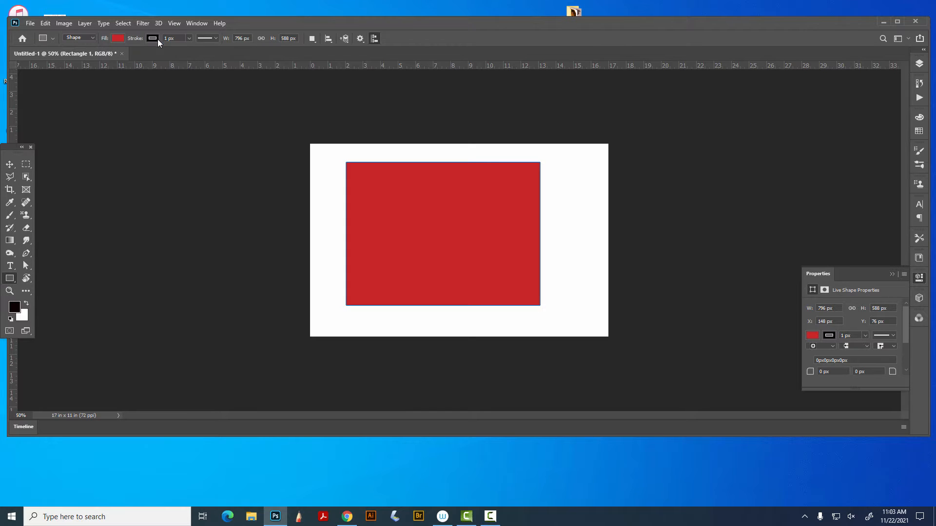
left_click(189, 38)
mouse_move(189, 49)
left_mouse_down()
mouse_move(219, 49)
mouse_move(193, 49)
left_mouse_up()
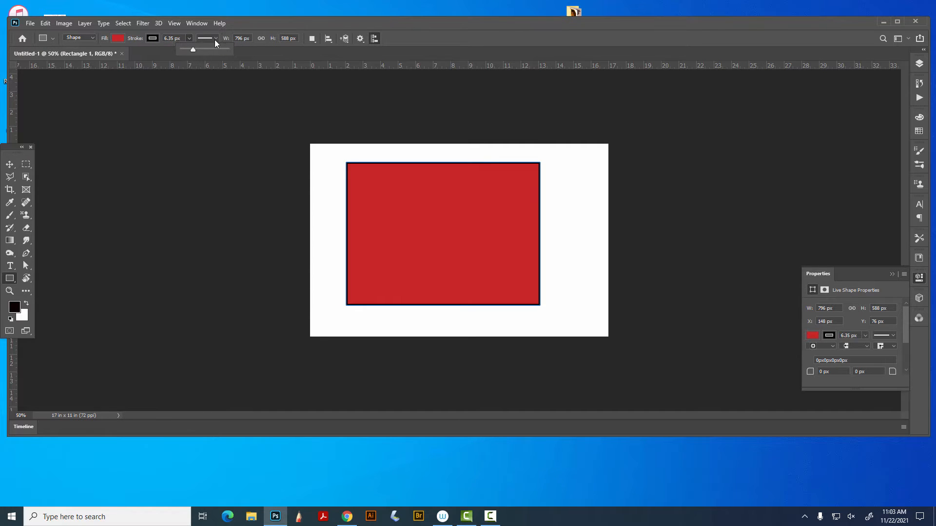
left_click(213, 38)
left_click(210, 86)
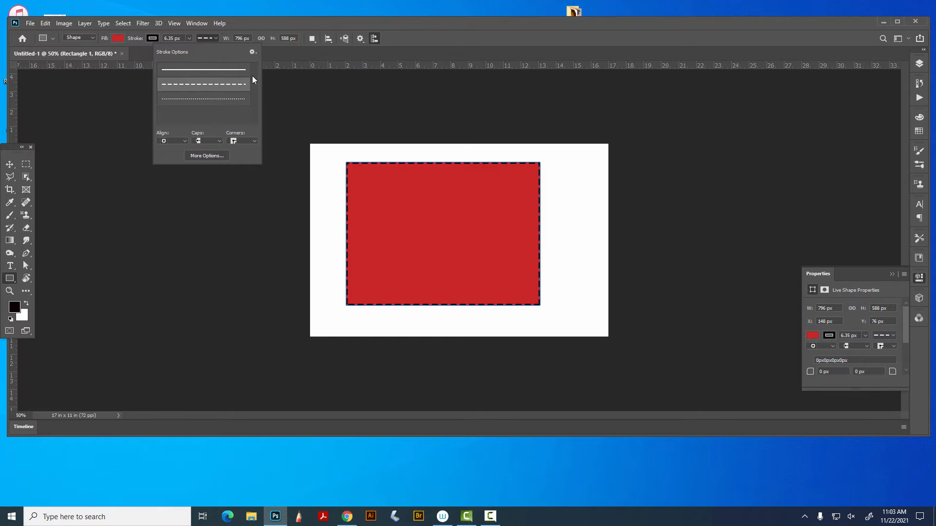
left_click(305, 25)
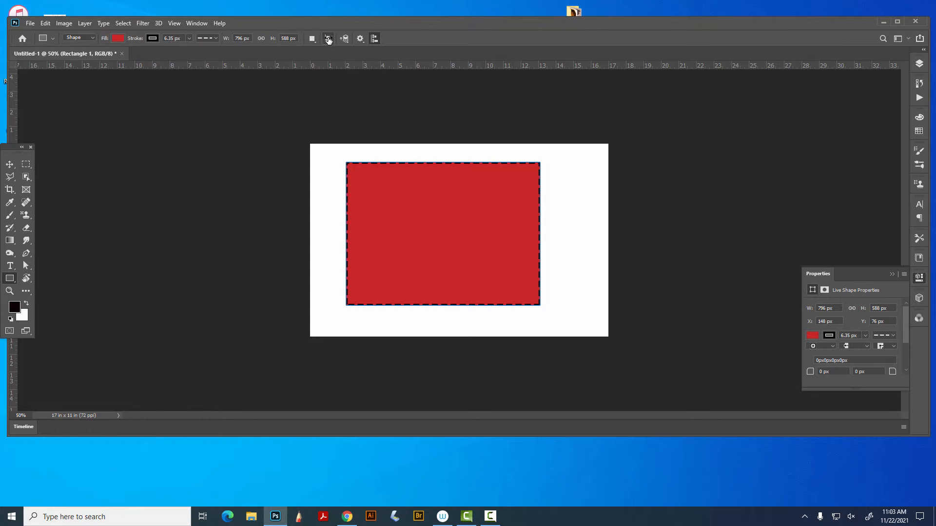
Cut a rectangular opening about 482 by 342 px inside the red rectangle using Subtract Front Shape.
left_click(328, 39)
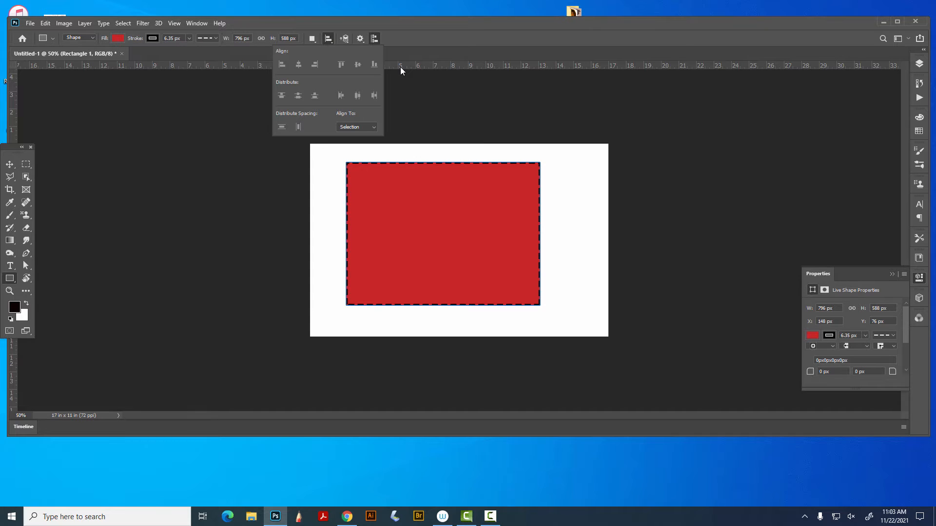
left_click(416, 30)
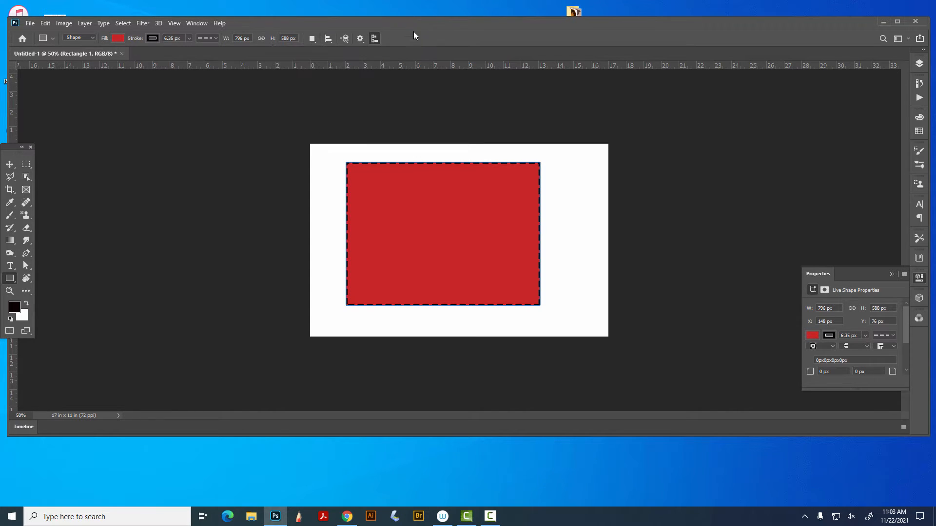
left_click(313, 39)
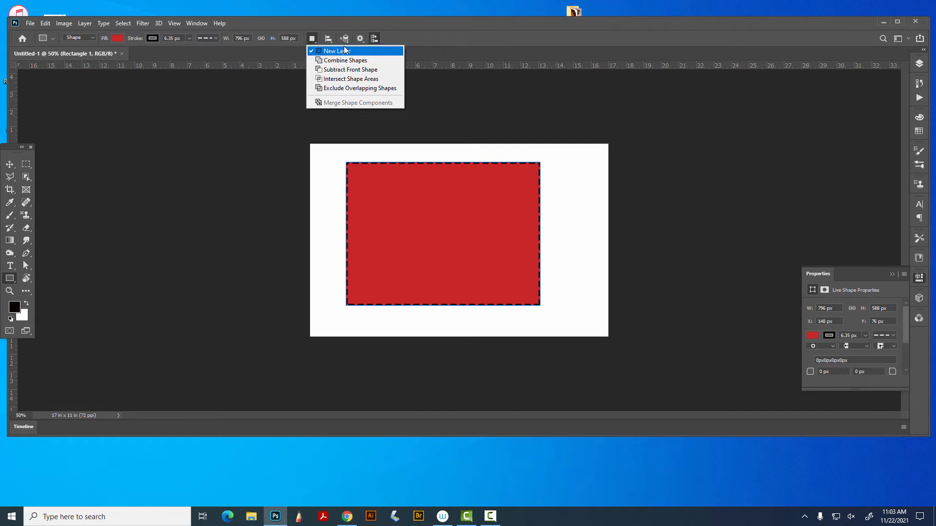
left_click(343, 71)
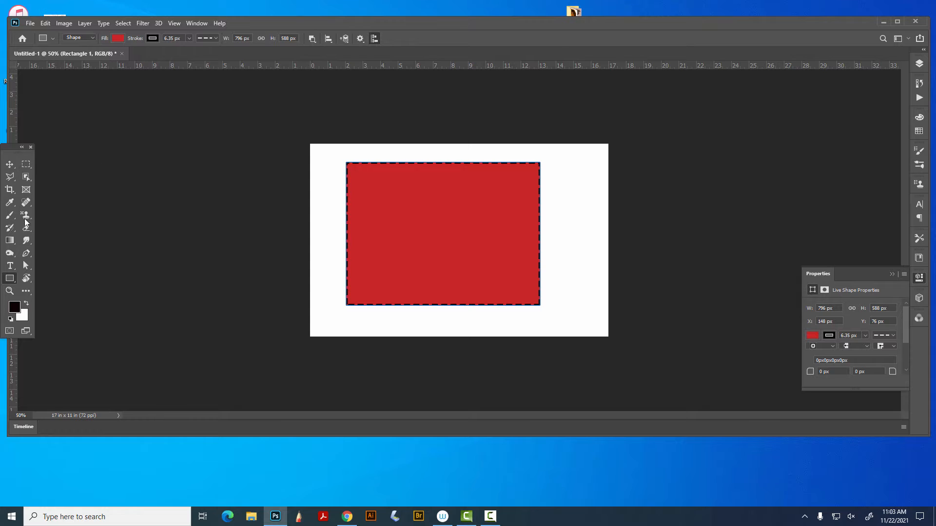
left_click_drag(388, 196, 507, 279)
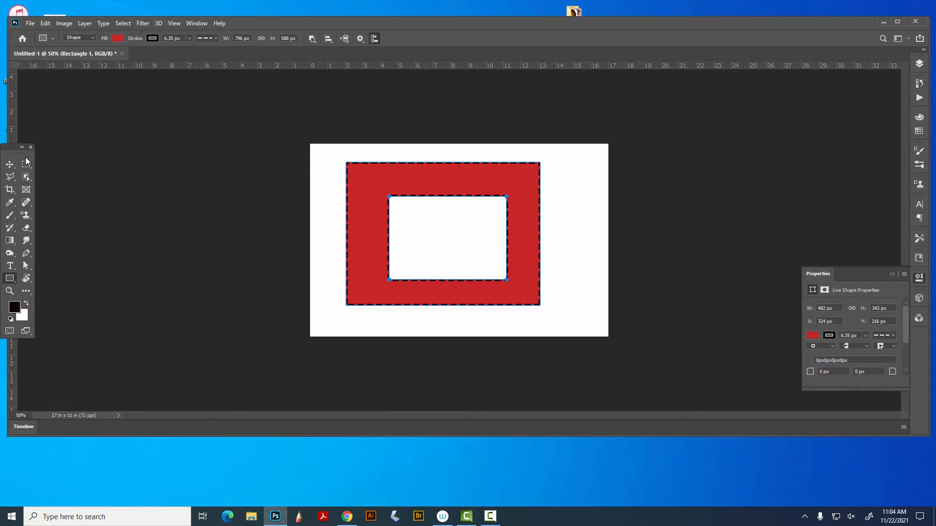
Move the red frame shape slightly on the canvas and delete it.
left_click(9, 165)
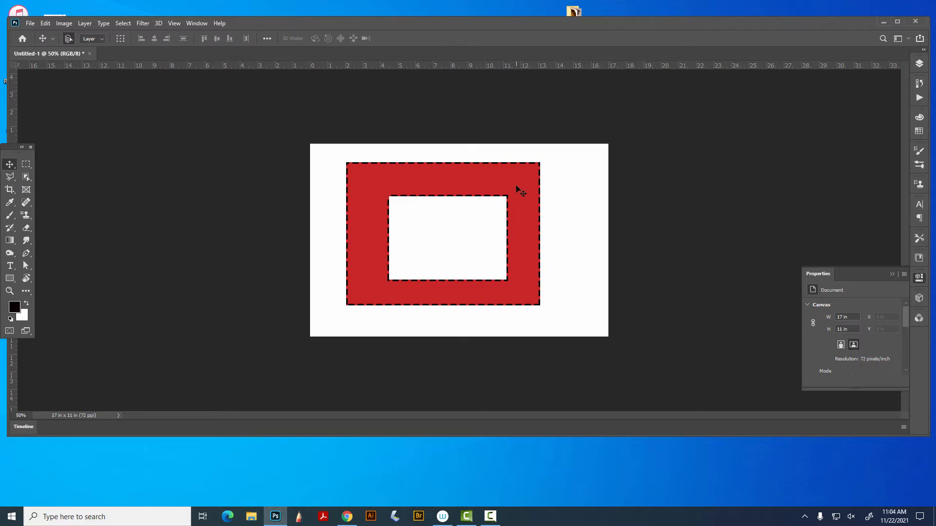
mouse_move(516, 189)
left_mouse_down()
mouse_move(504, 178)
mouse_move(507, 206)
mouse_move(507, 196)
left_mouse_up()
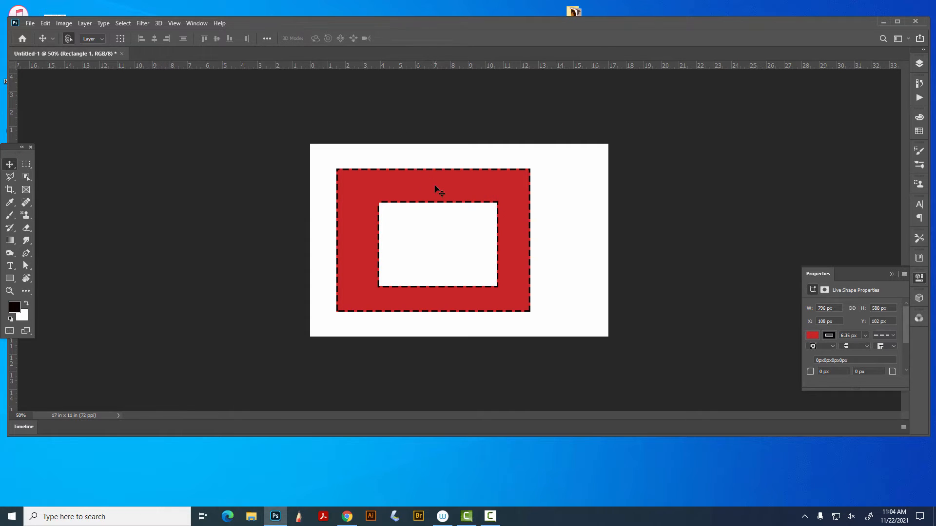
left_click_drag(434, 189, 446, 189)
key("Delete")
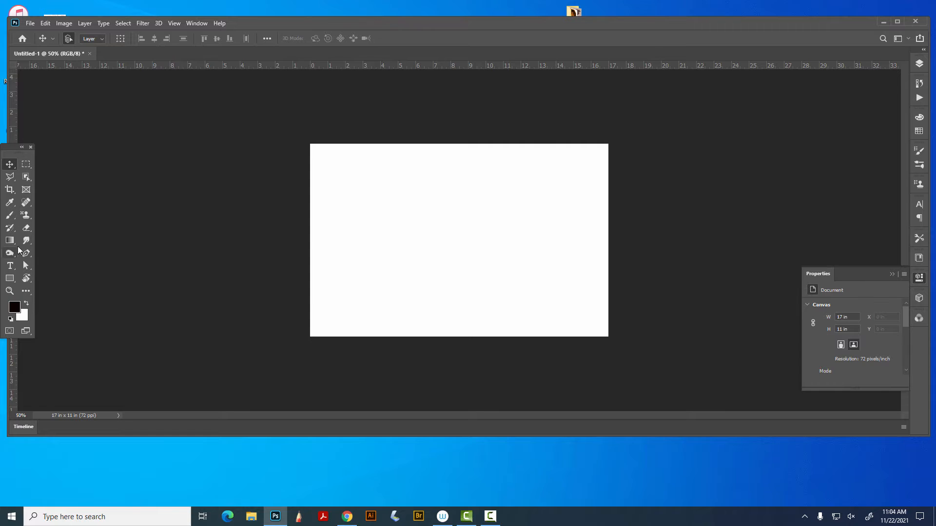
Draw a sailboat about 425 by 616 px on the canvas with the Custom Shape tool, using the Boats collection.
left_click(14, 281)
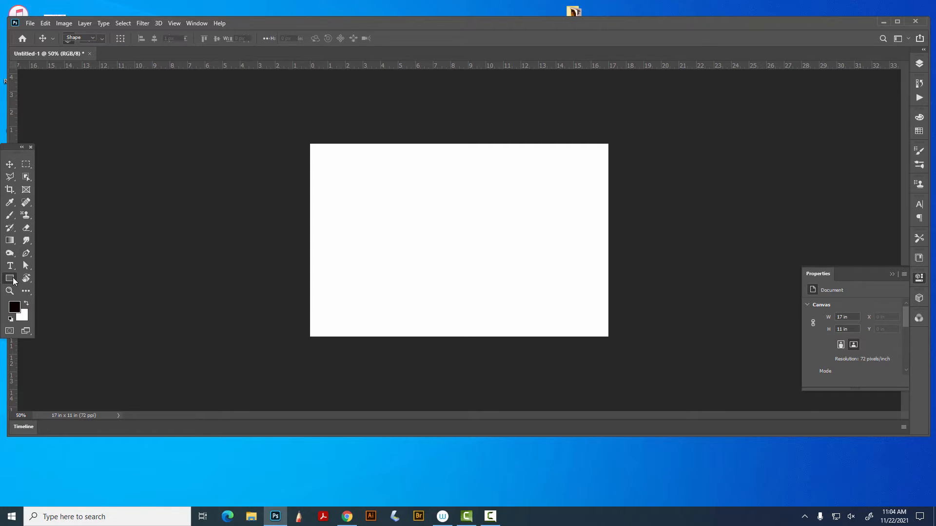
left_click(66, 323)
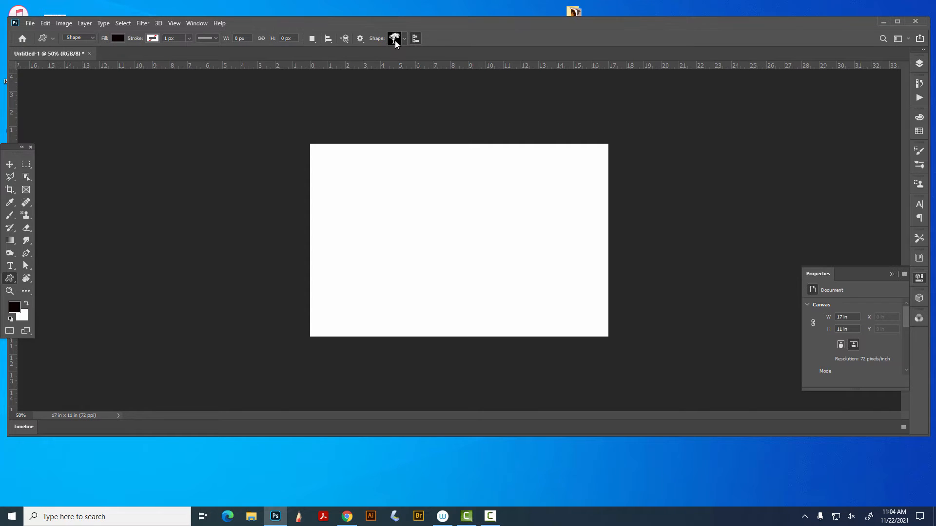
left_click(405, 40)
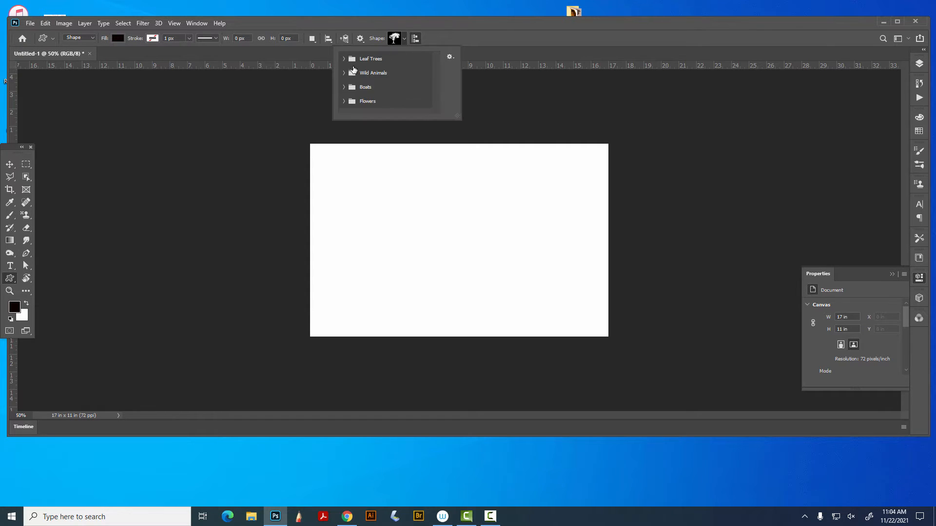
left_click(345, 88)
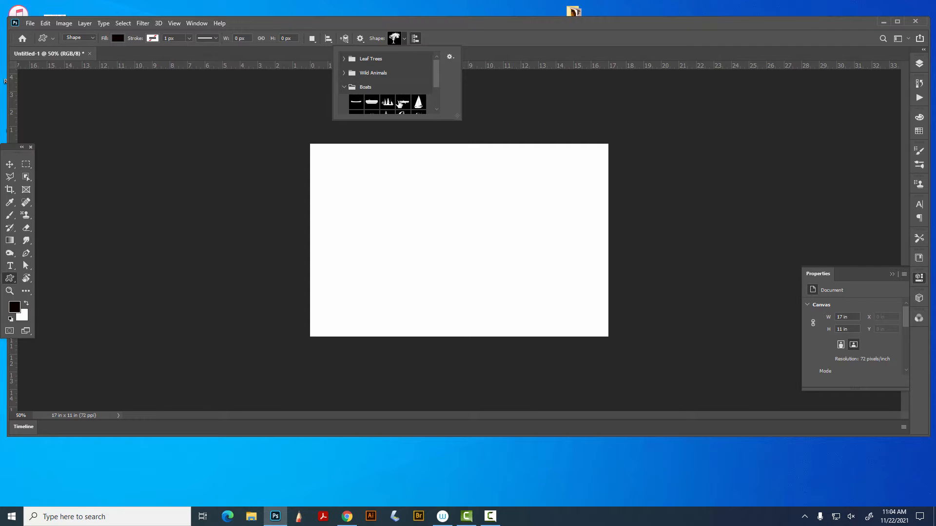
left_click(419, 103)
left_click(404, 39)
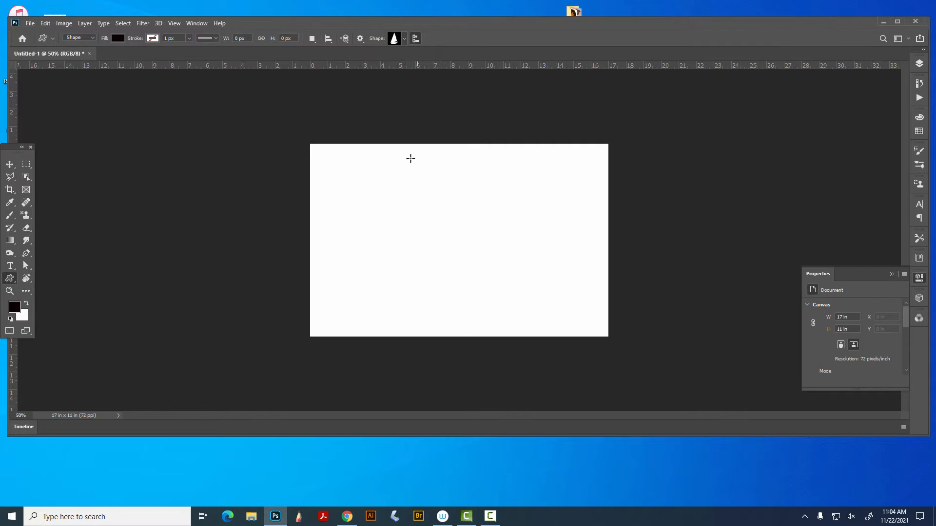
left_click_drag(410, 171, 553, 313)
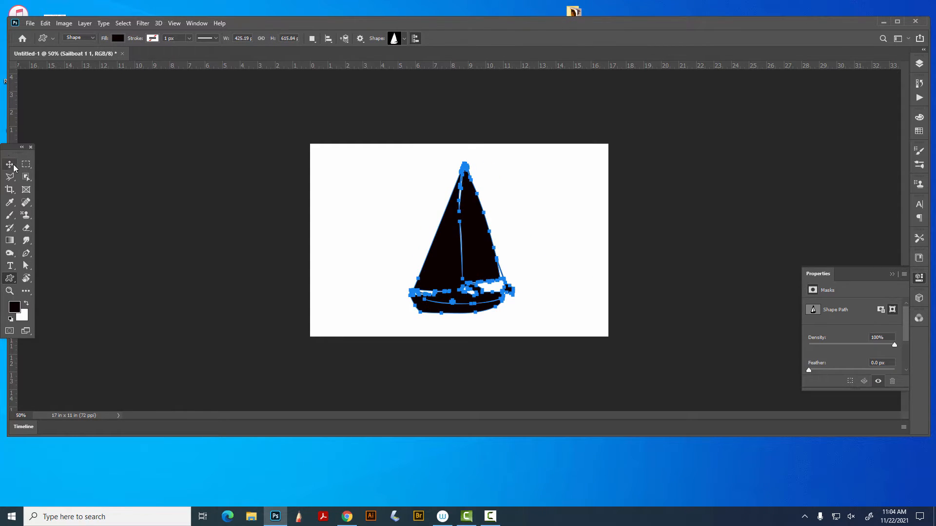
left_click(10, 165)
left_click(117, 163)
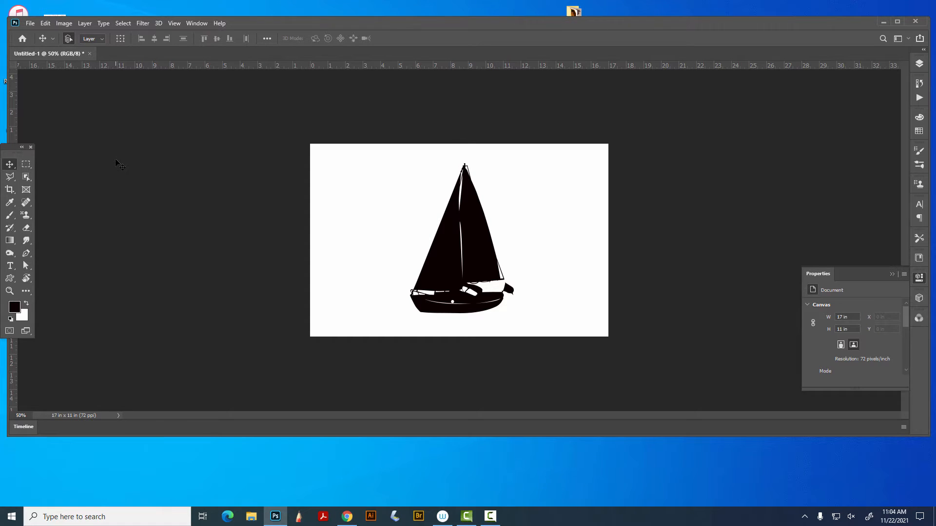
Change the sailboat's fill colour to bright red from the recently used colours.
left_click(454, 227)
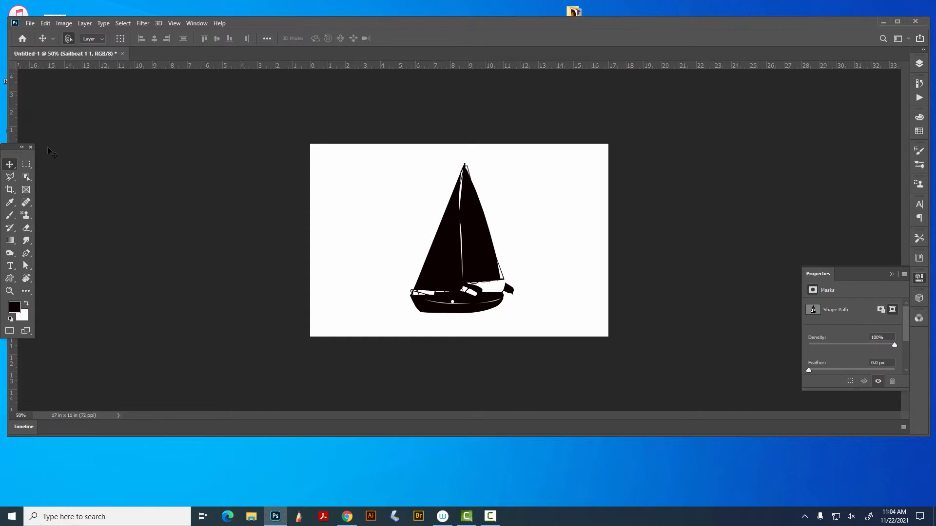
left_click(10, 278)
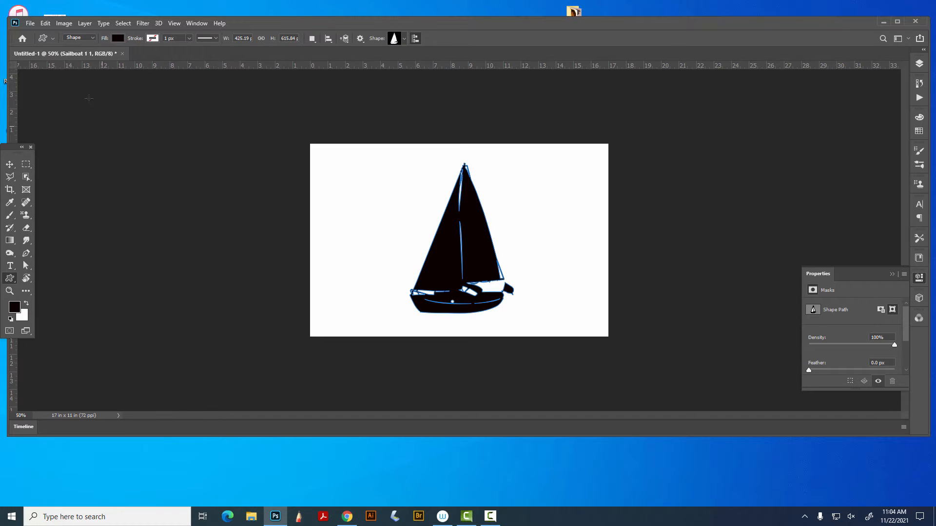
left_click(118, 38)
left_click(135, 90)
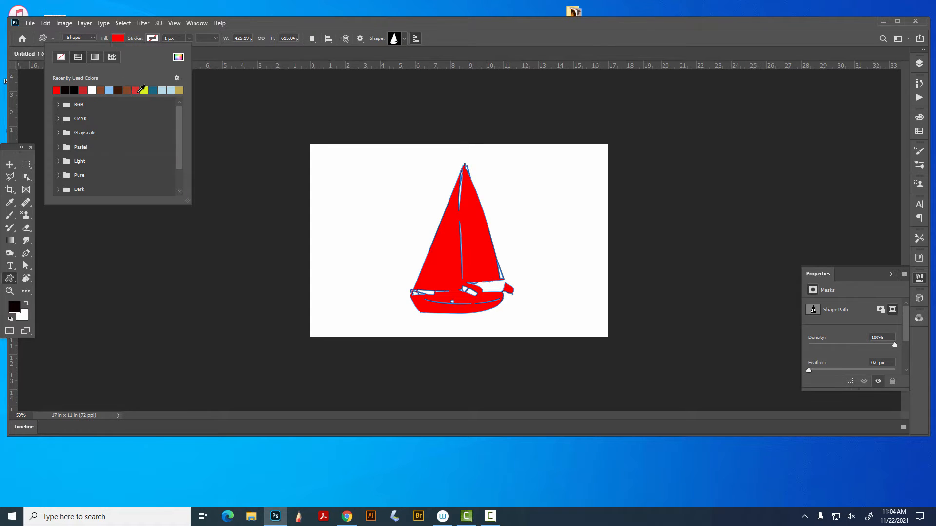
left_click(281, 26)
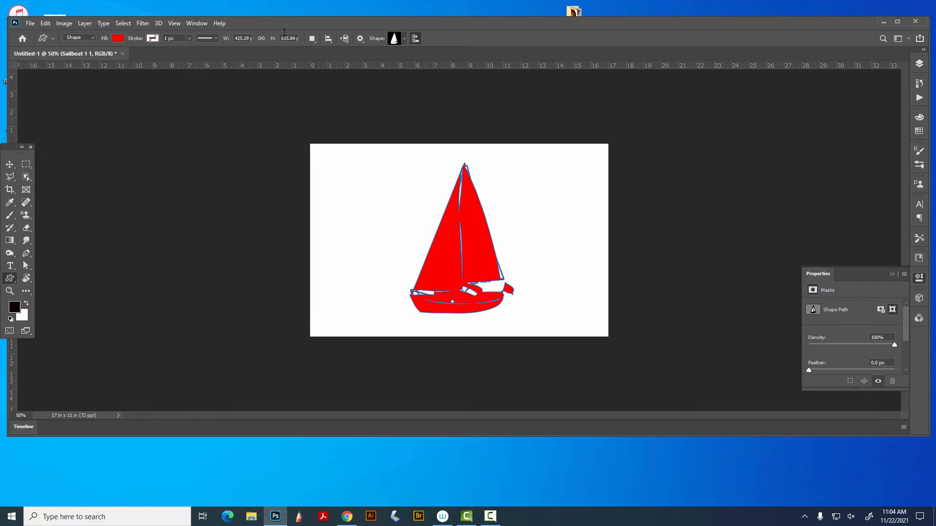
Enlarge the custom shape picker to show the complete Boats collection.
left_click(404, 39)
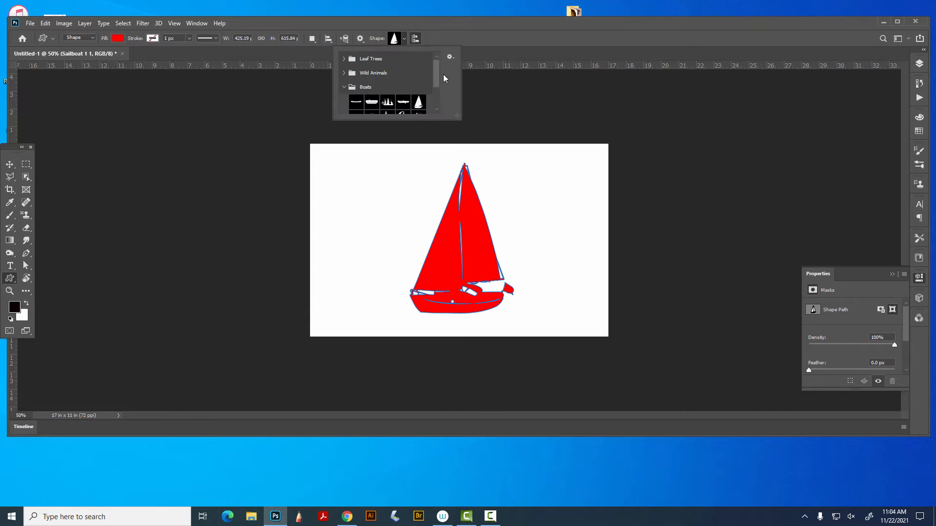
left_click_drag(456, 114, 456, 372)
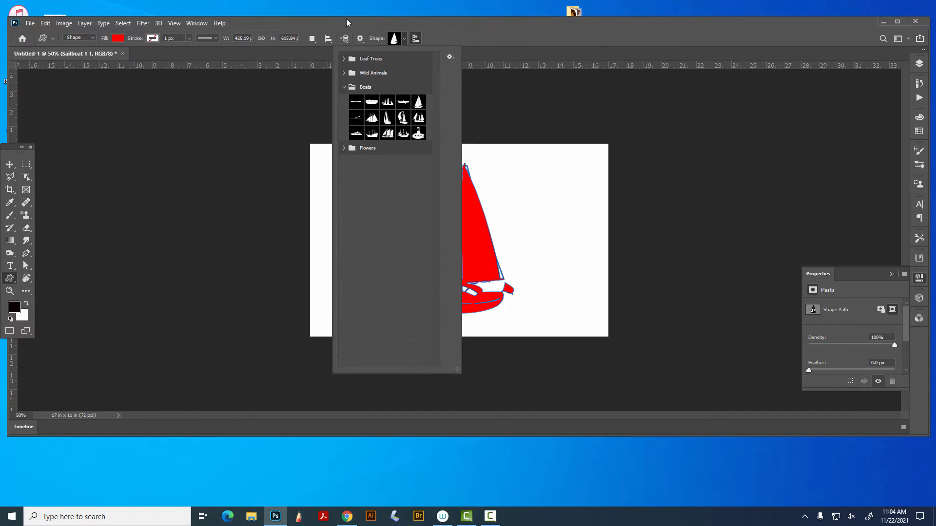
Expand the Flowers and Wild Animals shape collections and draw a lion beside the sailboat.
left_click(344, 148)
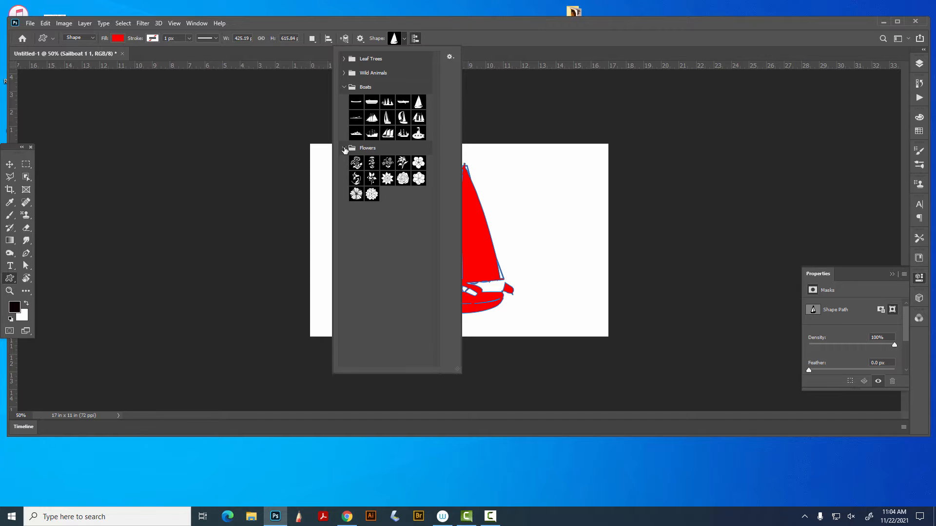
left_click(344, 73)
left_click(387, 87)
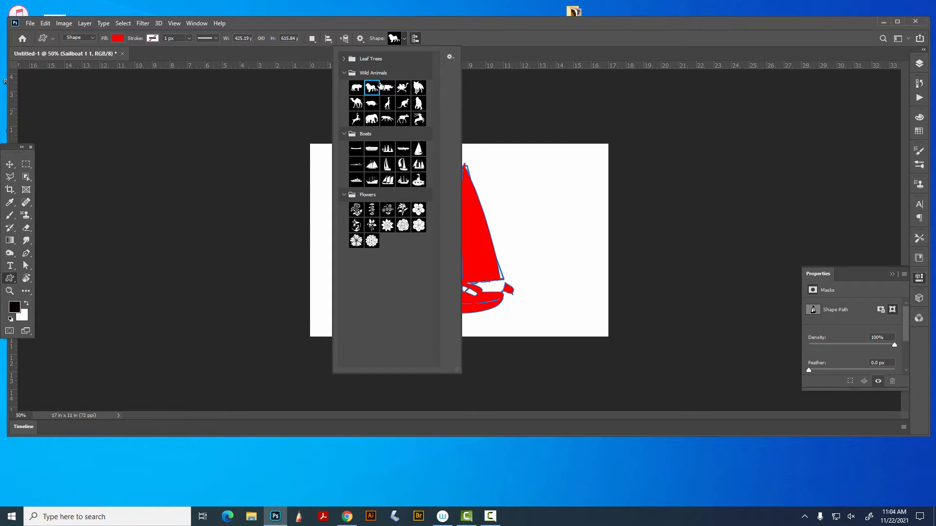
left_click_drag(502, 152, 521, 216)
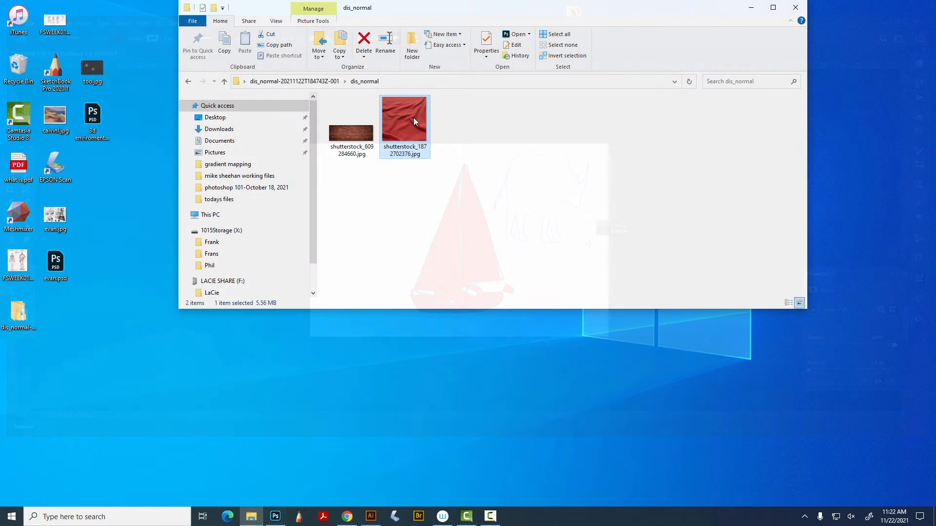
mouse_move(411, 128)
left_click_drag(411, 121, 480, 129)
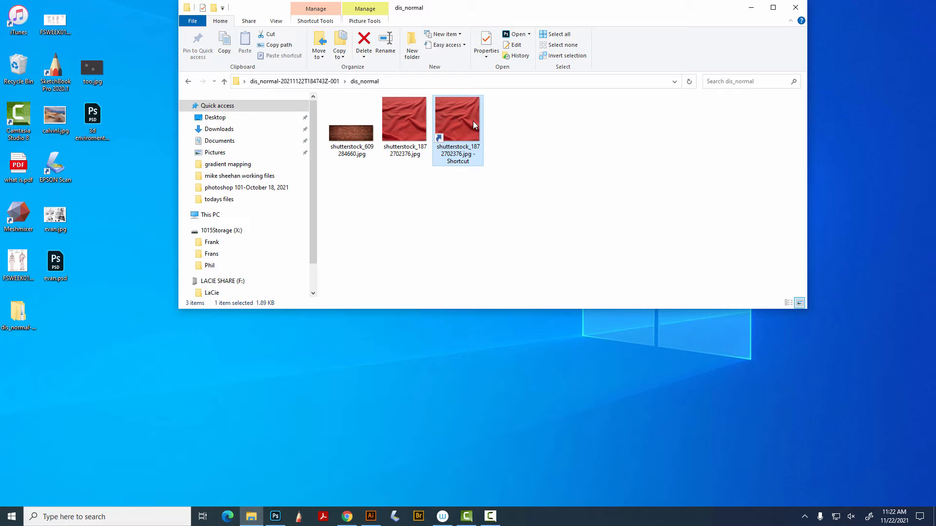
right_click(454, 122)
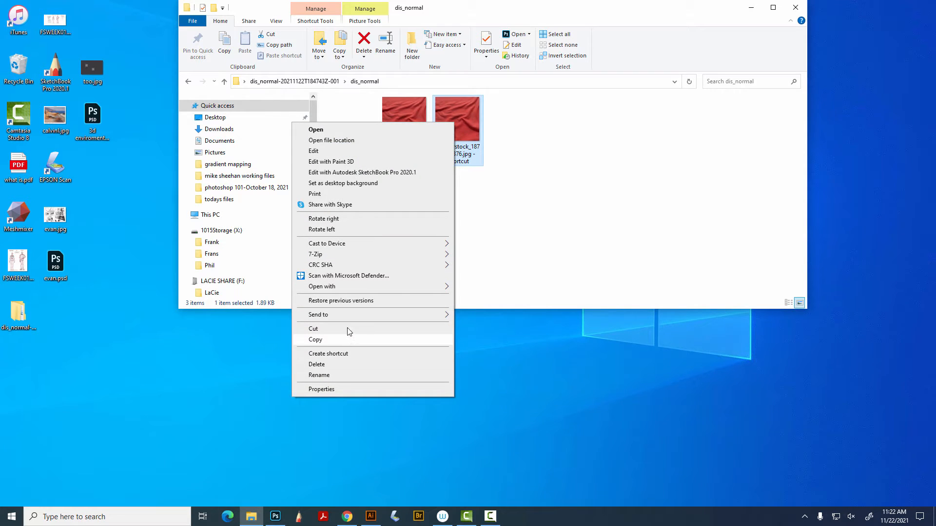
left_click(347, 364)
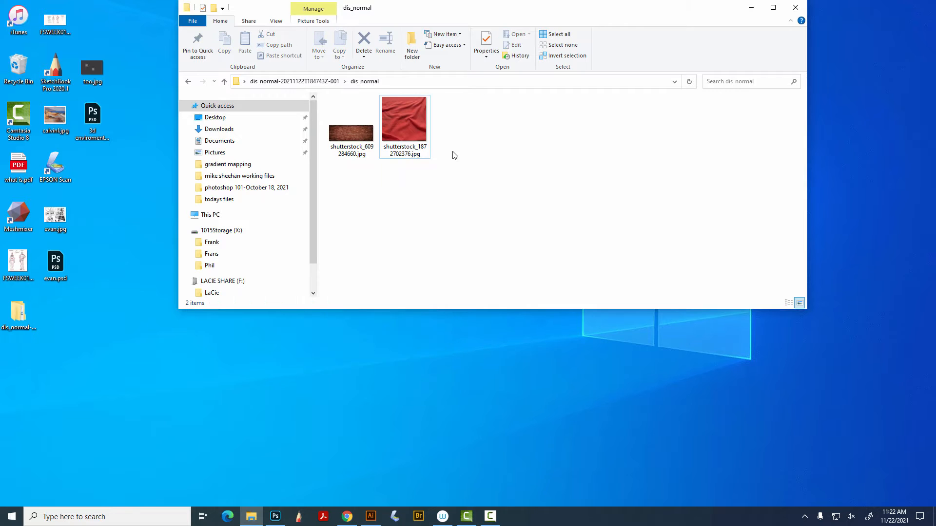
Duplicate the red fabric image in the dis_normal folder and rename the copy displacement map.jpg.
left_click(411, 130)
left_click_drag(411, 125, 486, 147)
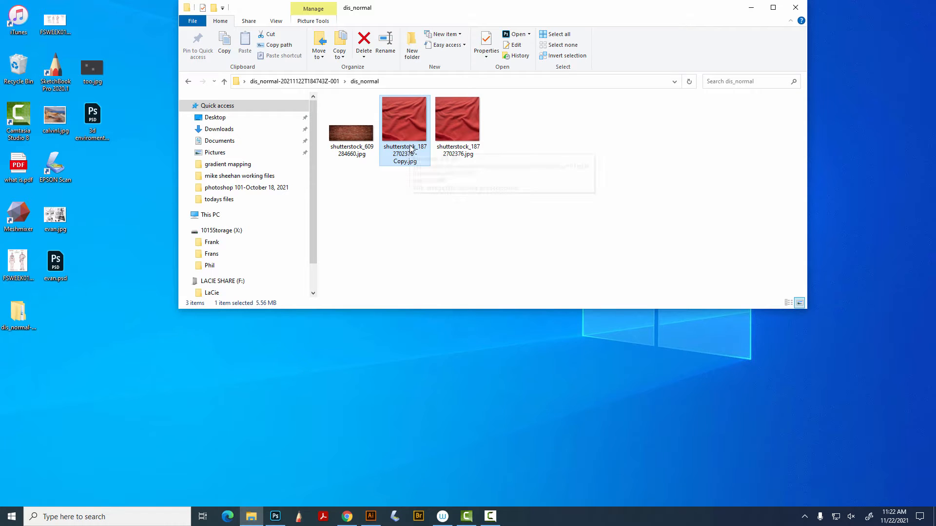
left_click(408, 151)
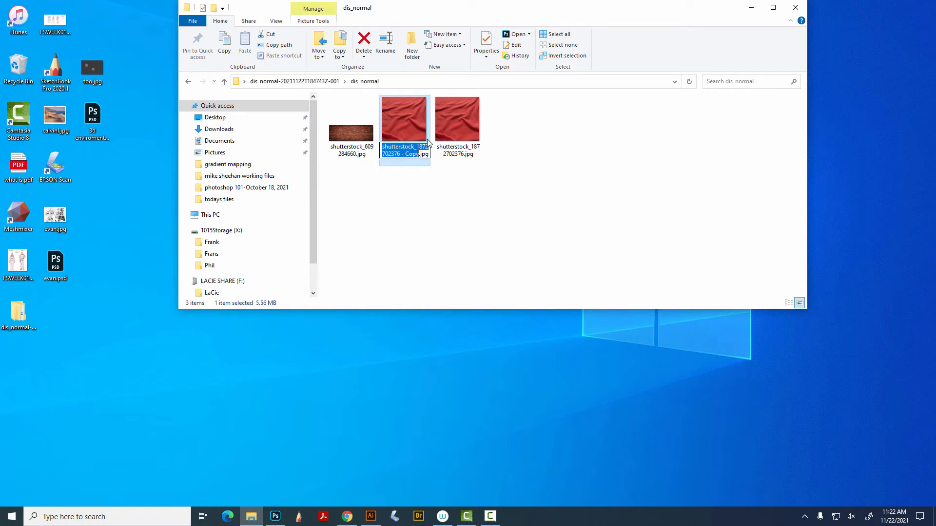
type("dis")
type("place")
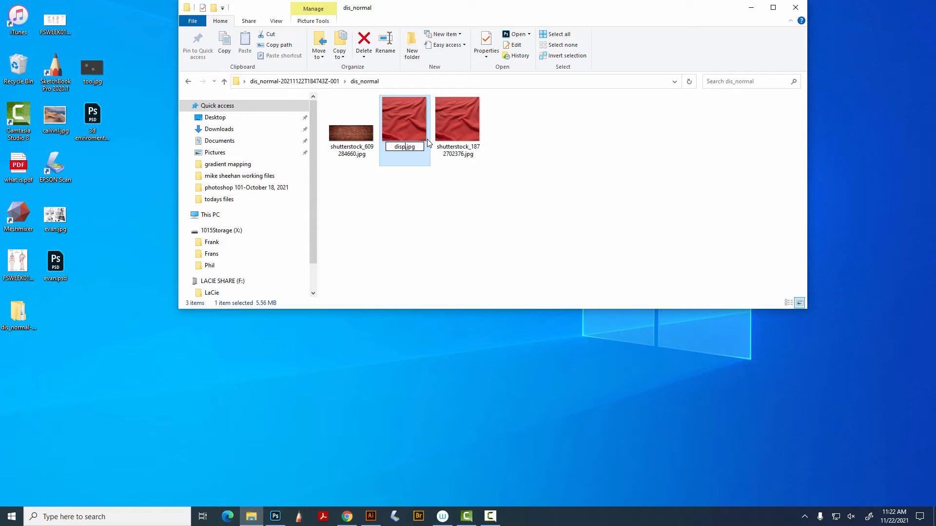
type("ment map")
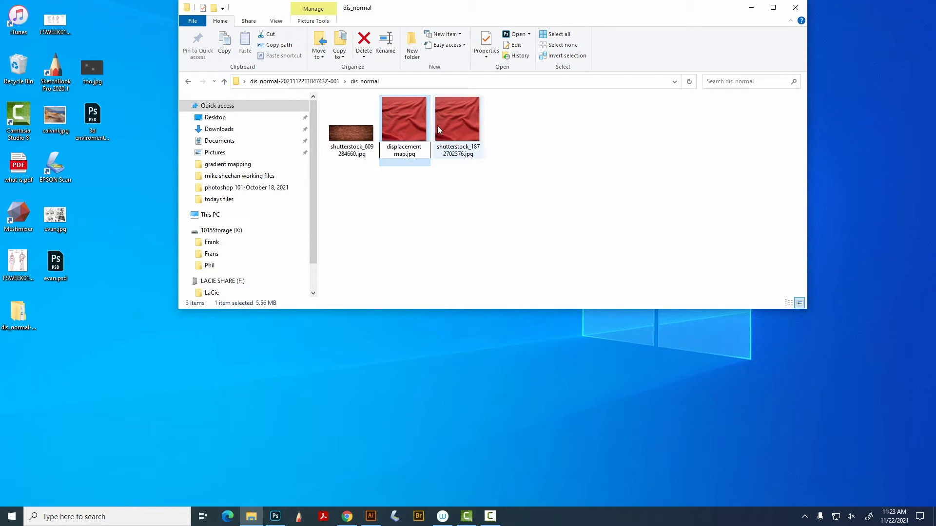
left_click(583, 133)
Open displacement map.jpg in Photoshop and turn it grey by setting Hue/Saturation's saturation to -100.
double_click(348, 127)
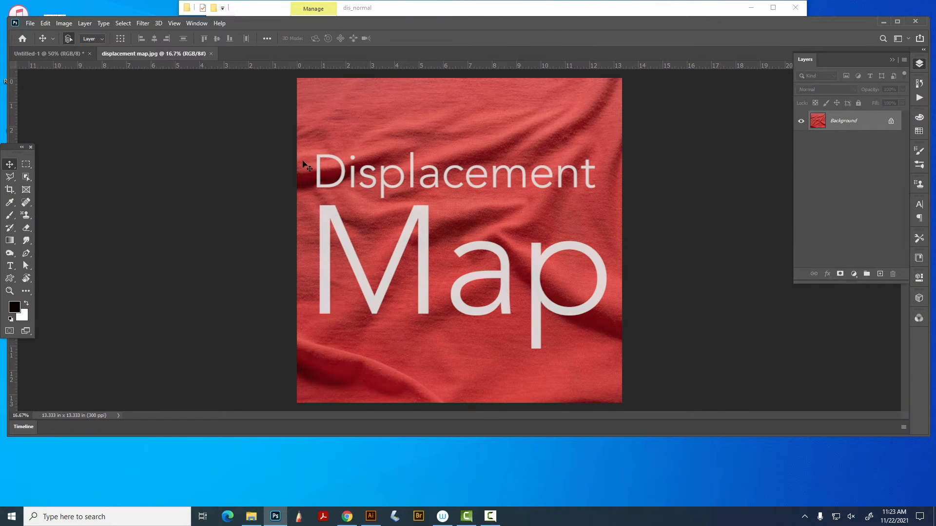
left_click(87, 23)
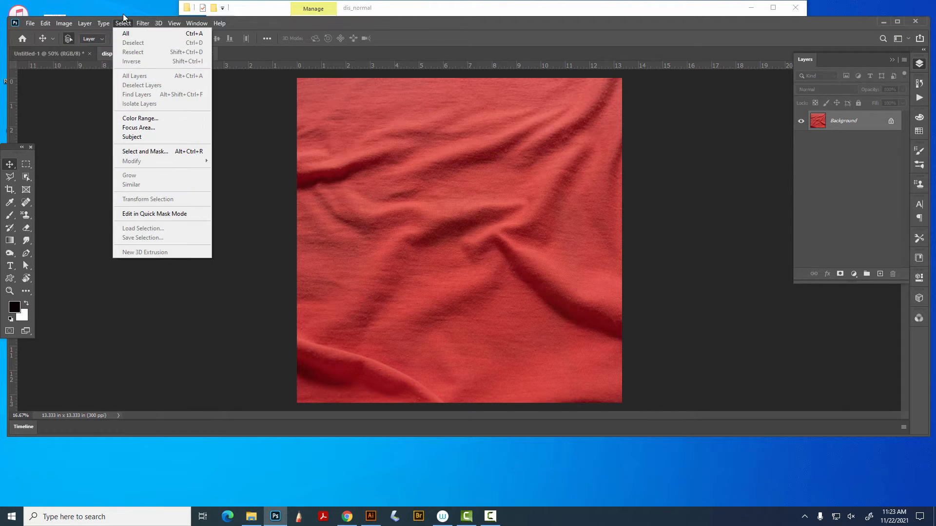
mouse_move(64, 23)
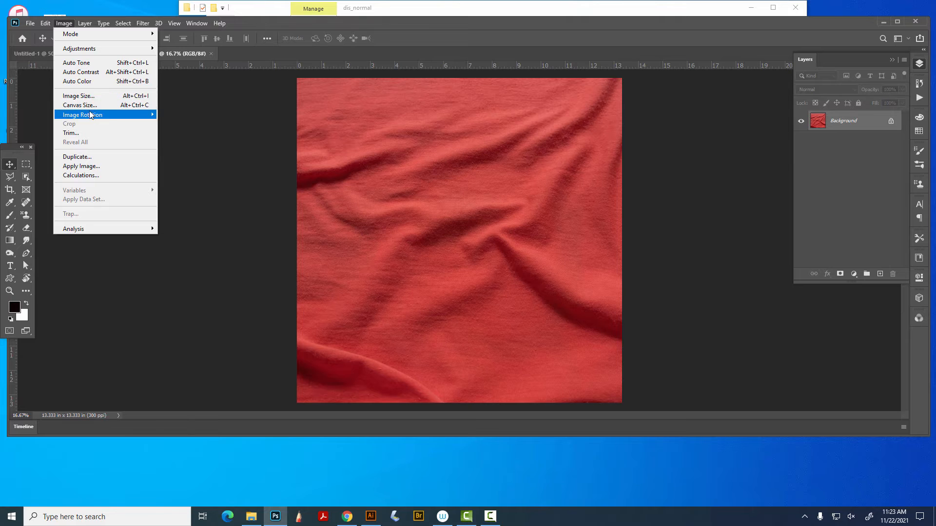
left_click(274, 23)
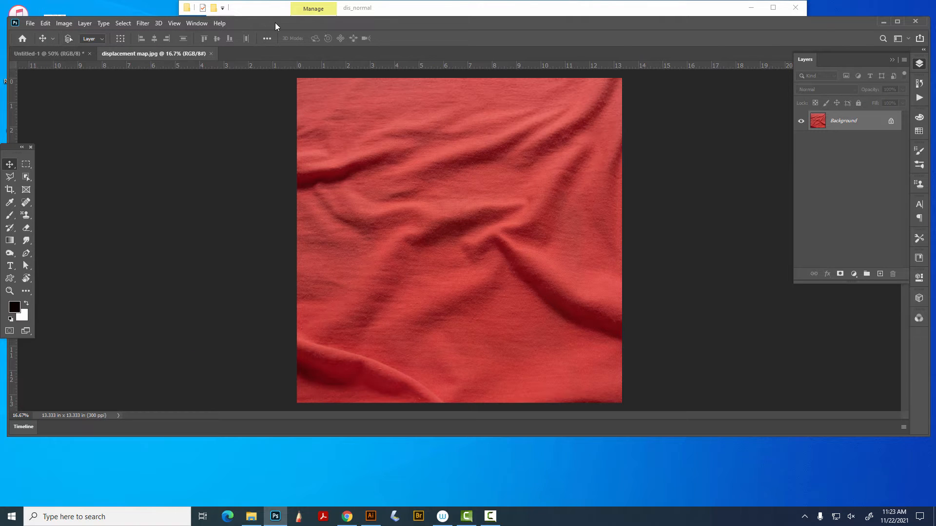
key("ctrl+u")
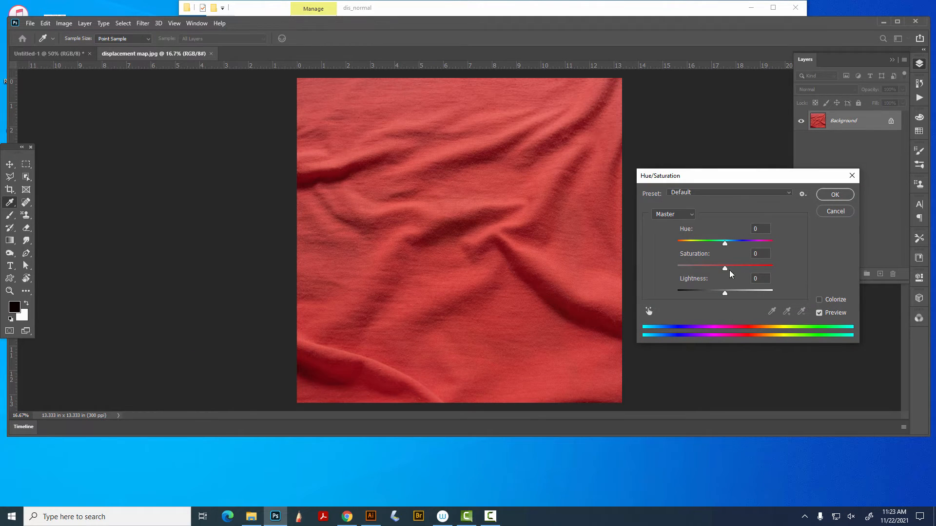
left_click_drag(726, 268, 632, 261)
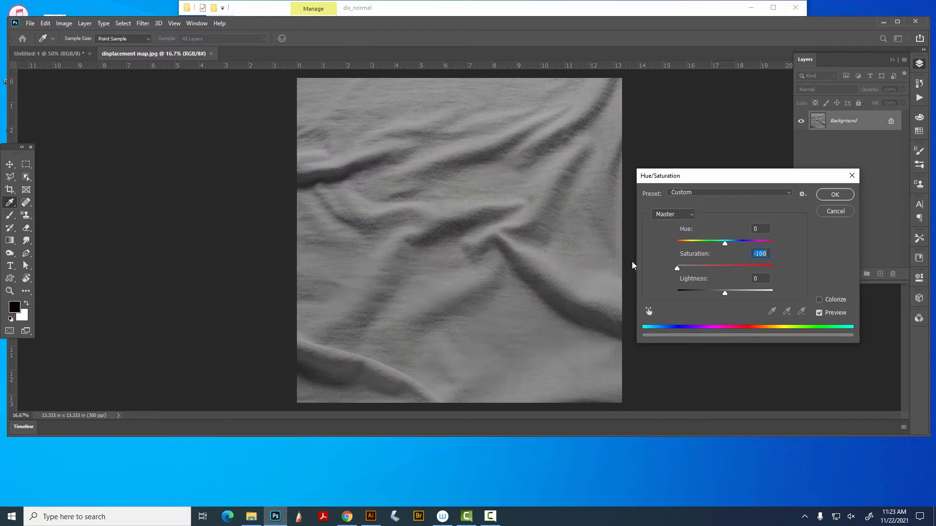
left_click(834, 194)
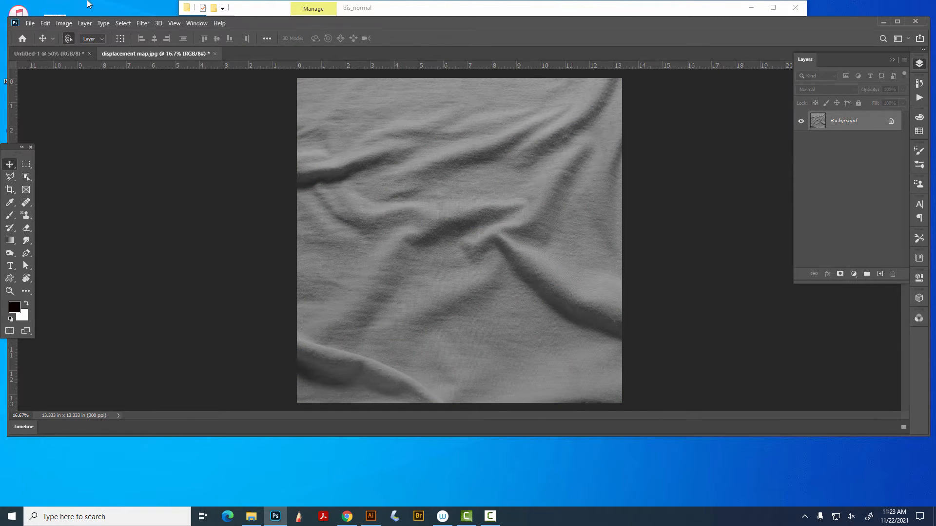
Apply a Gaussian Blur with a radius of 1 pixel to the grey fabric image.
left_click(139, 24)
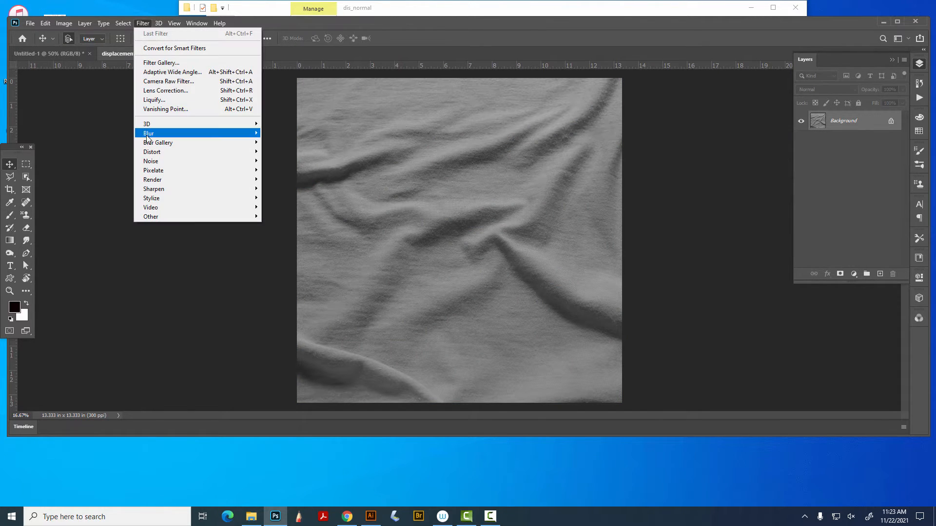
mouse_move(148, 135)
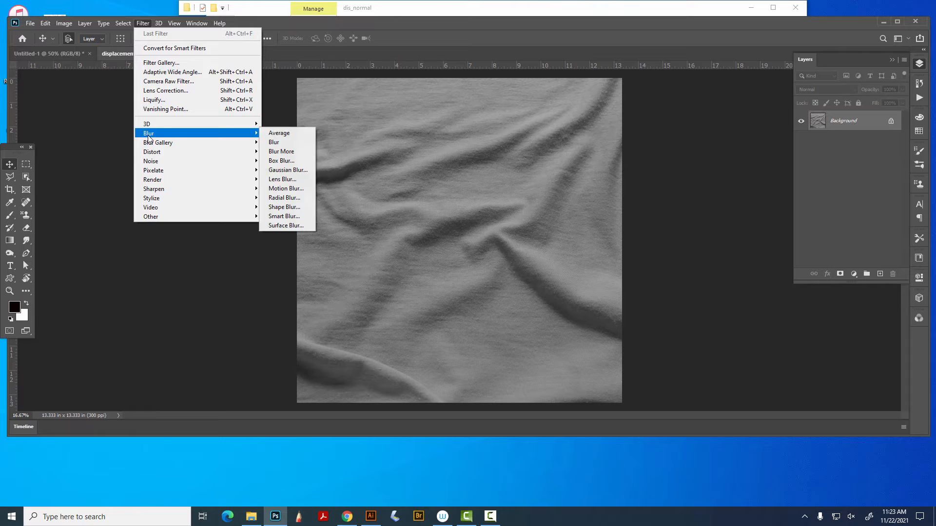
left_click(285, 169)
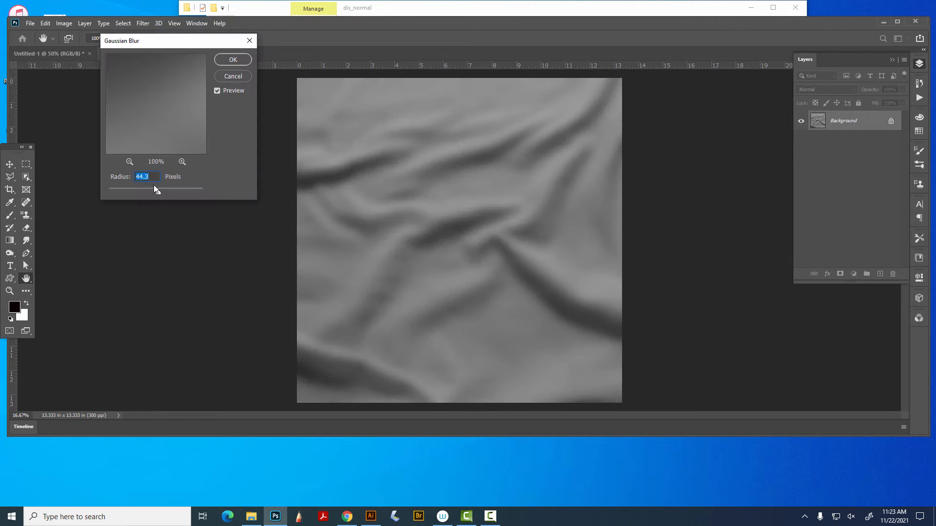
type("1")
key("Return")
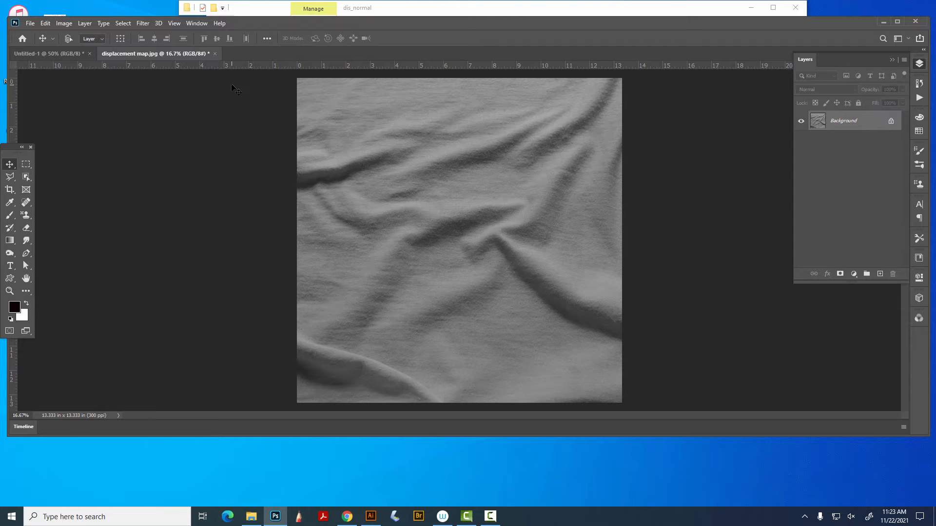
Save the edited displacement map as a JPEG at quality 12 (Maximum) in Baseline ("Standard") format.
key("ctrl+s")
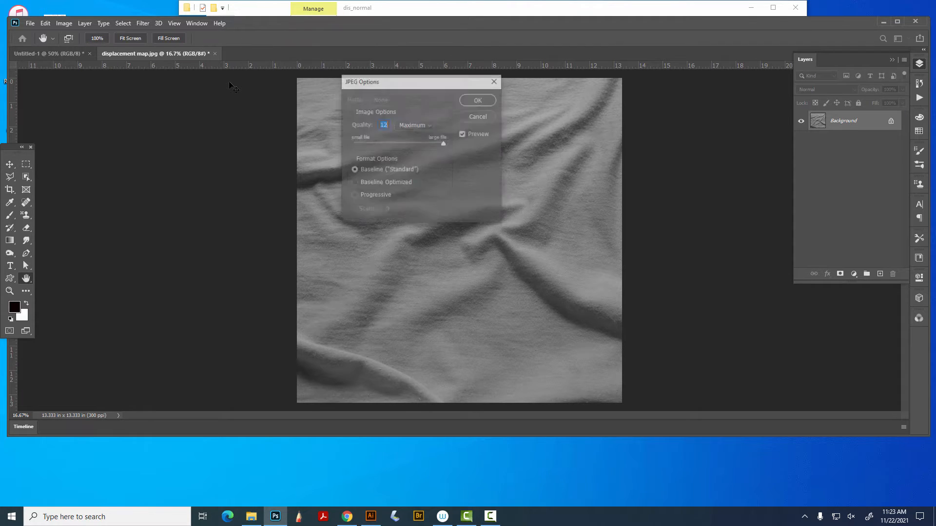
left_click(478, 100)
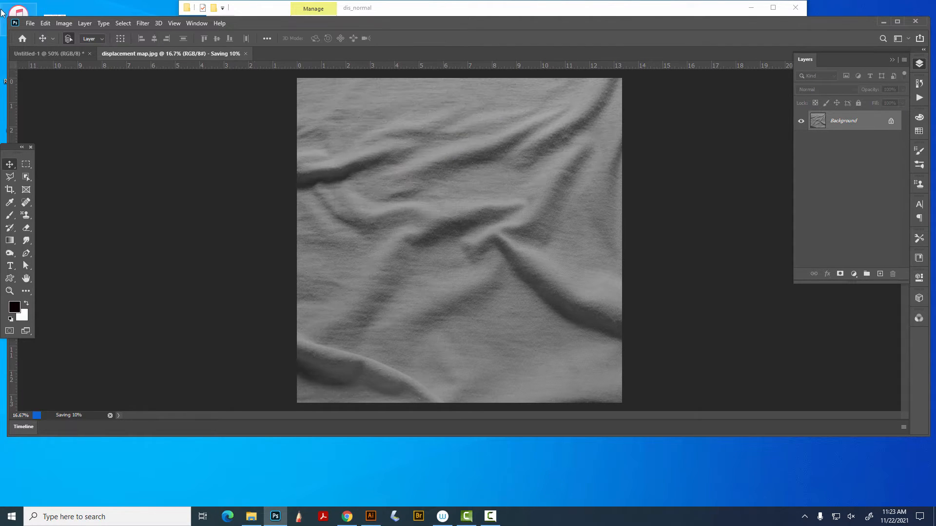
key("v")
Save the displacement map in the dis_normal folder in Photoshop format as displacement map.psd.
left_click(30, 23)
left_click(65, 141)
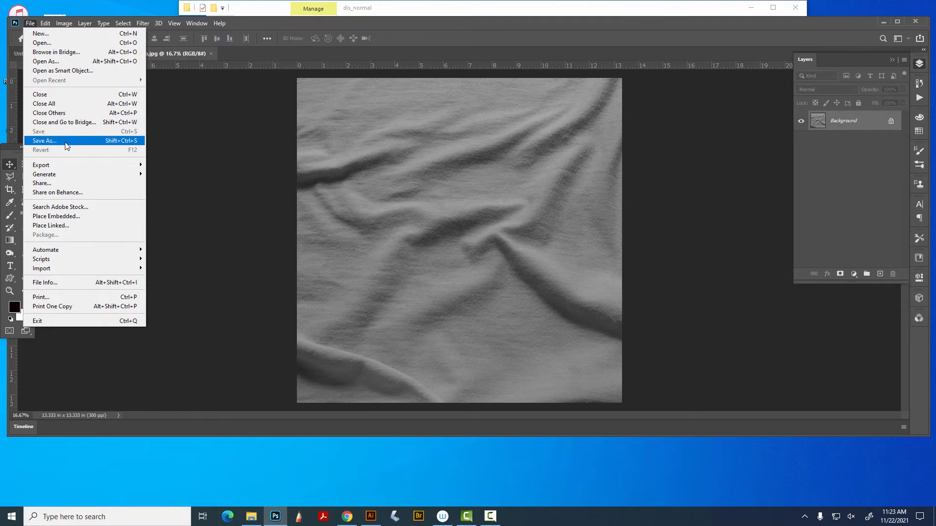
left_click(354, 257)
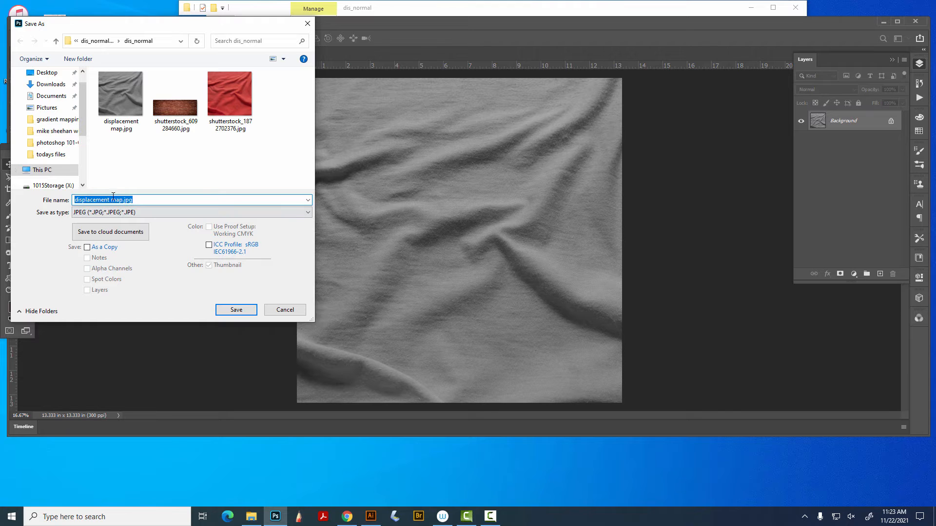
left_click(152, 213)
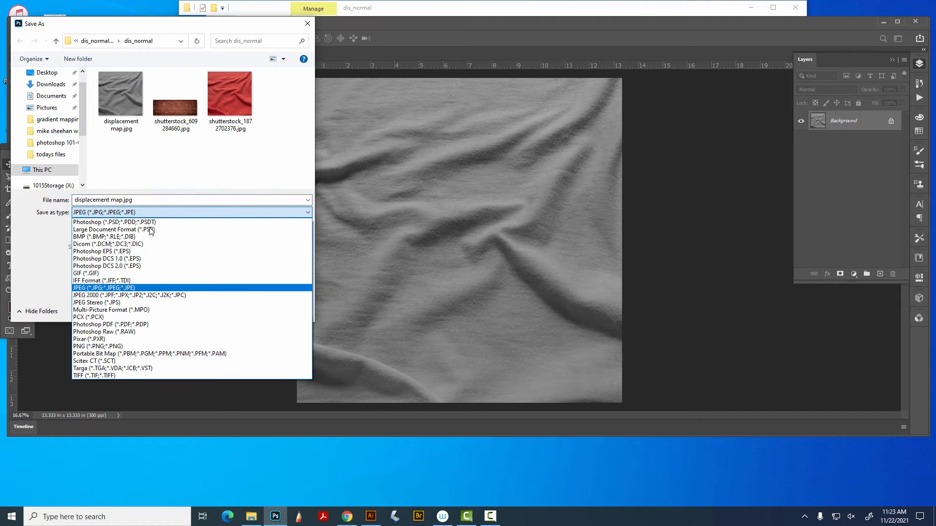
left_click(153, 222)
left_click(247, 308)
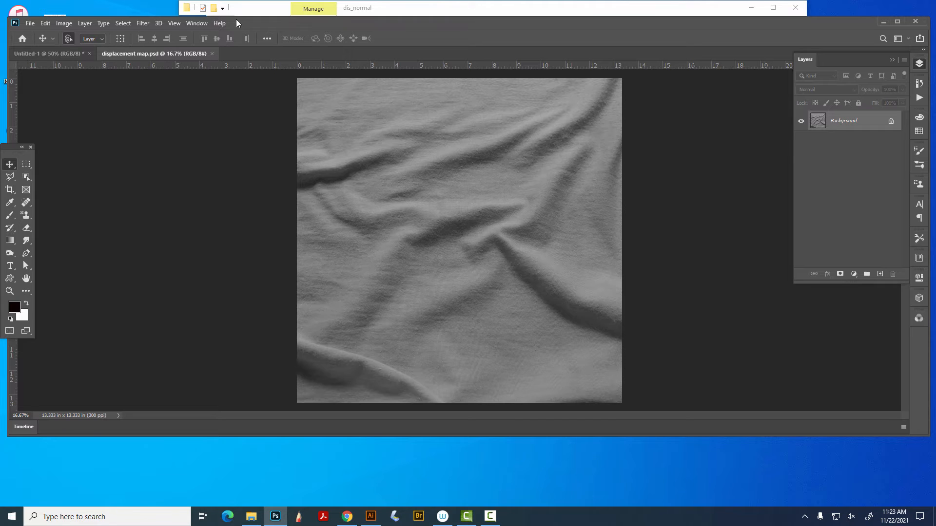
Switch to the dis_normal folder, duplicate the red fabric image and open the copy in Photoshop.
left_click(887, 21)
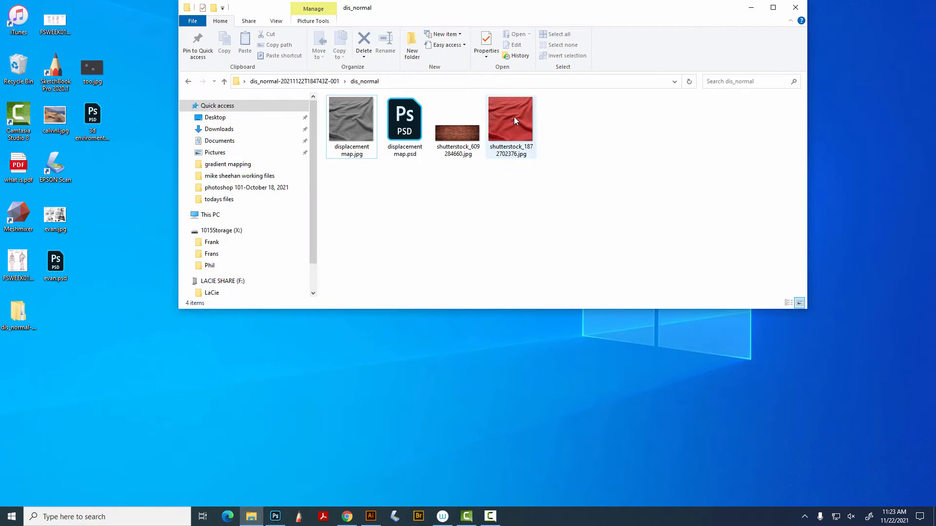
left_click(514, 116)
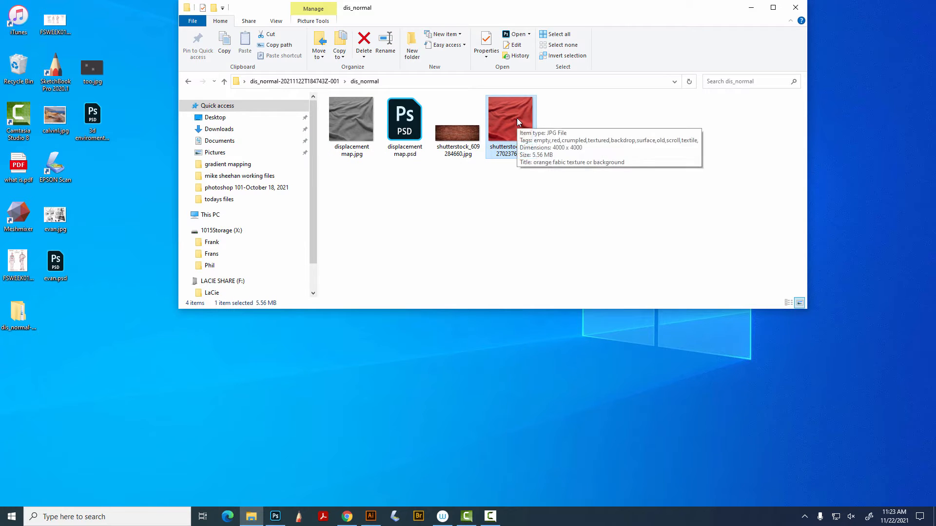
left_click_drag(517, 118, 386, 209)
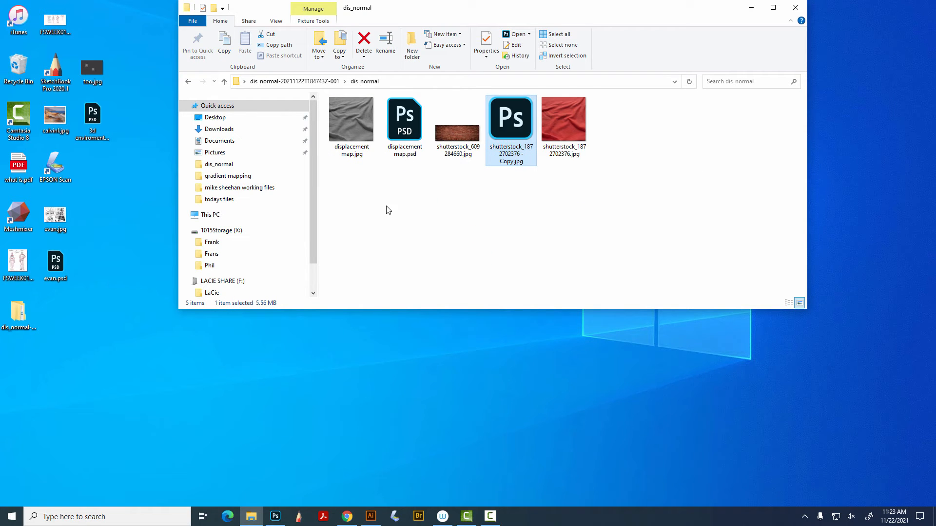
double_click(520, 121)
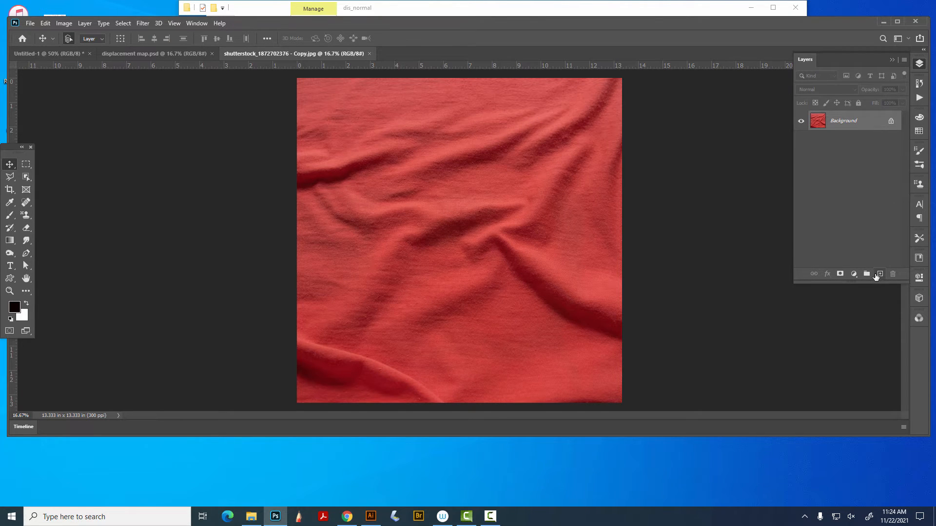
Add the text "Blah Blah Blah" in black Arial Black on the upper part of the fabric.
left_click(9, 266)
left_click(360, 156)
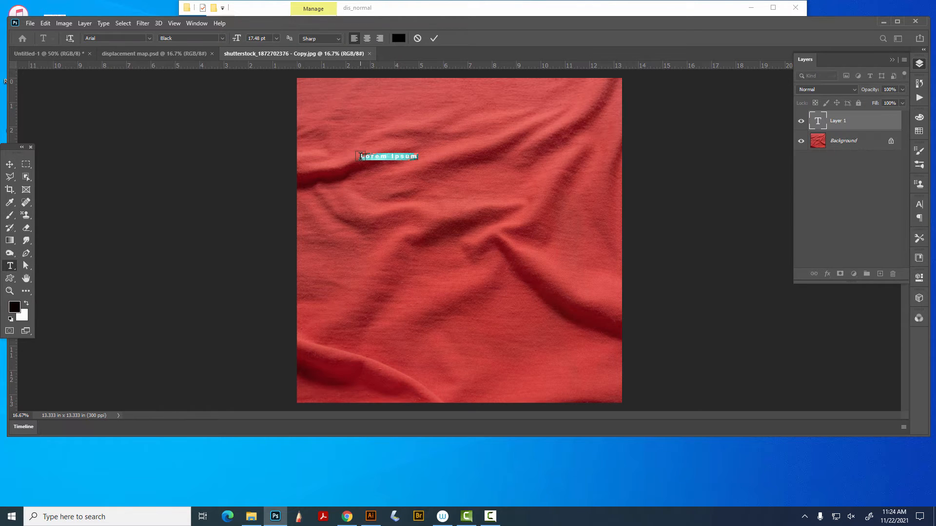
type("Blah Blah")
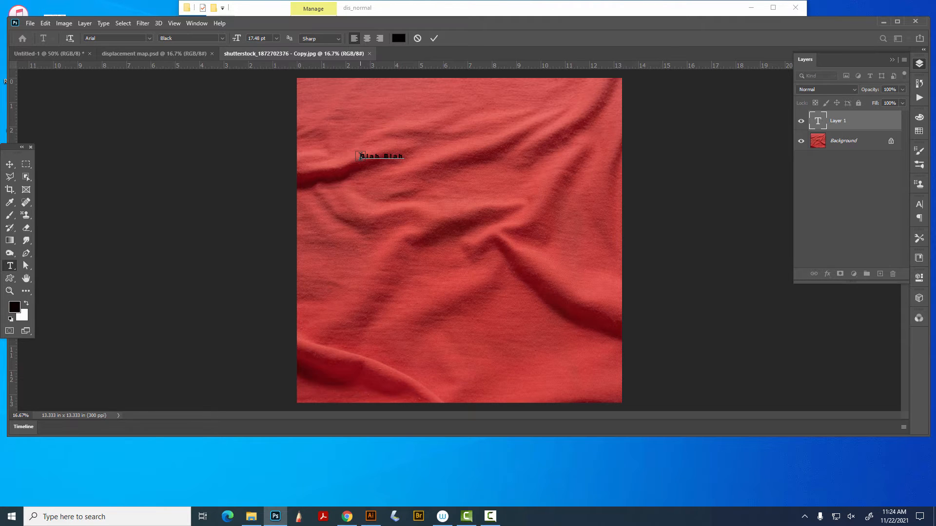
type(" Blah")
left_click(10, 164)
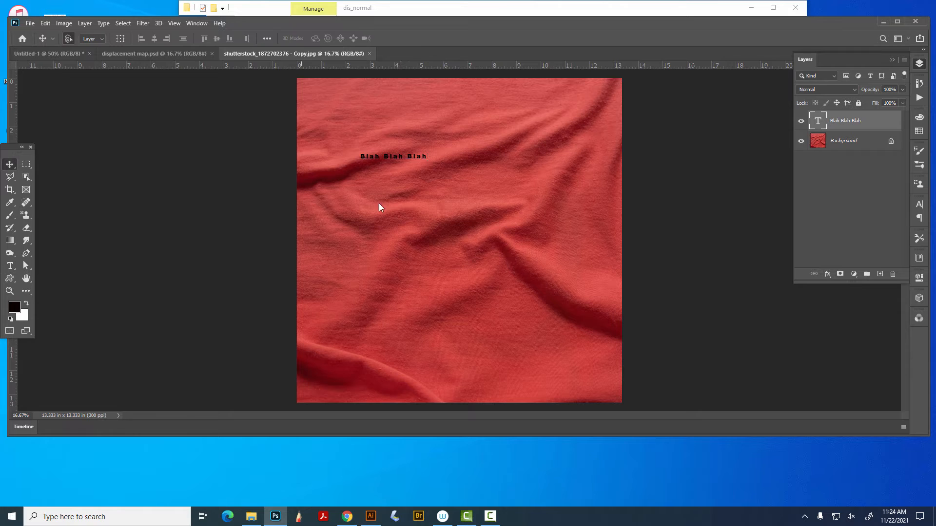
Enlarge the "Blah Blah Blah" text with Free Transform until it spans most of the fabric's width.
left_click_drag(396, 151, 585, 175)
key("ctrl+t")
key("Return")
key("t")
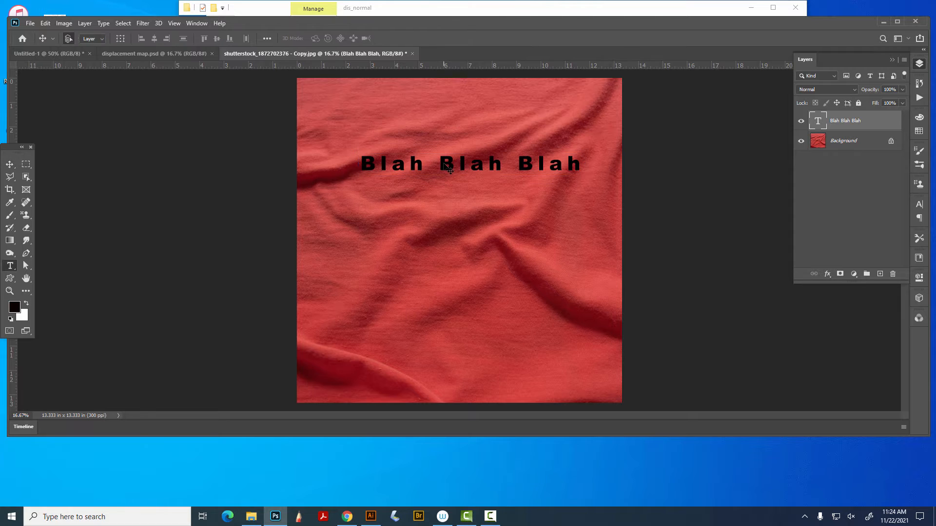
Break the "Blah Blah Blah" text into three lines with one "Blah" on each.
key("Return")
left_click(440, 163)
key("BackSpace")
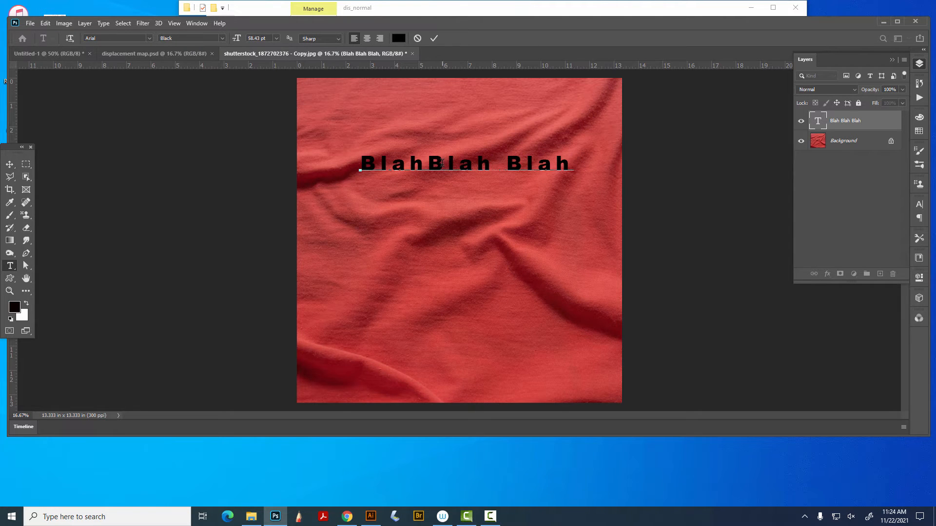
key("Return")
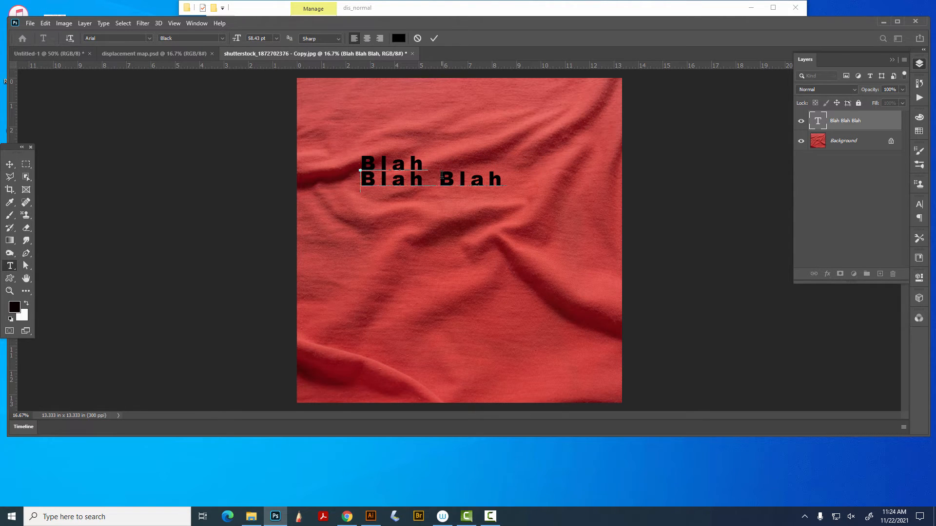
key("Delete")
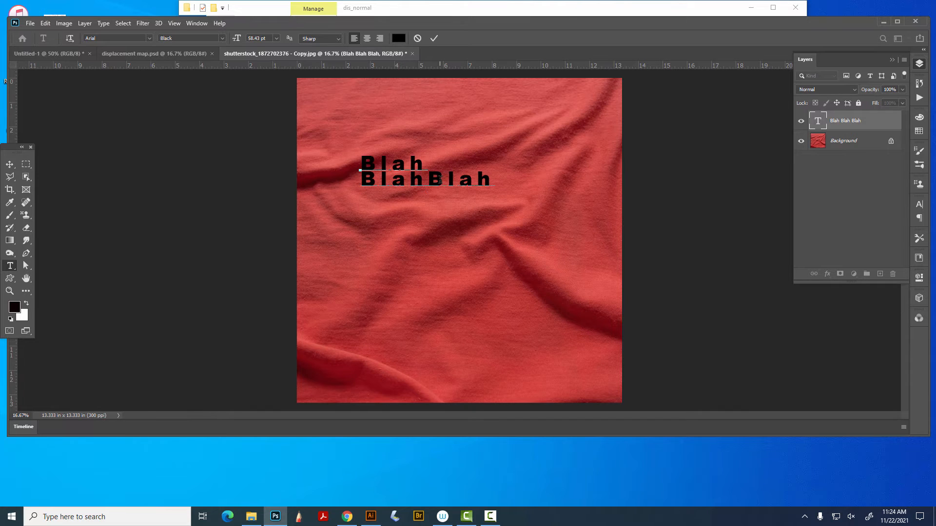
key("Return")
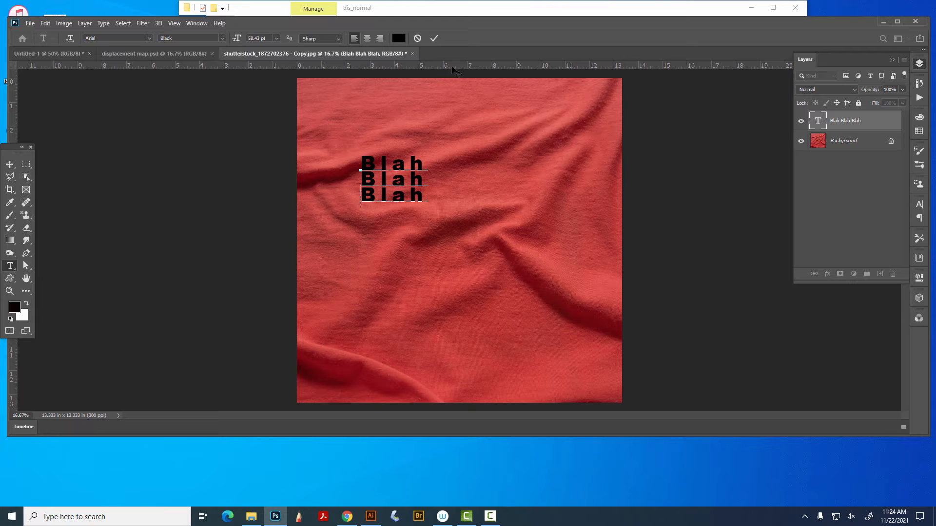
Increase the leading of all three text lines to 89.47 pt.
left_click(919, 204)
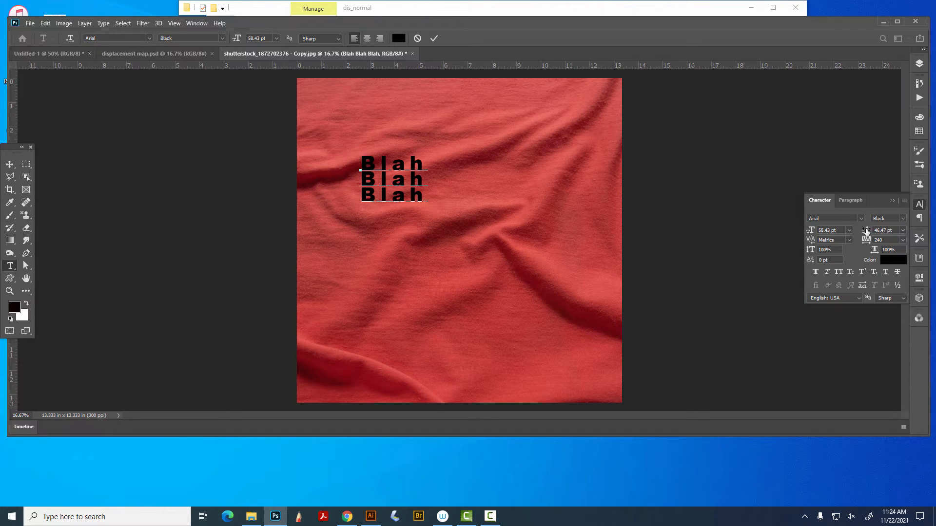
left_click_drag(866, 231, 899, 233)
key("ctrl+a")
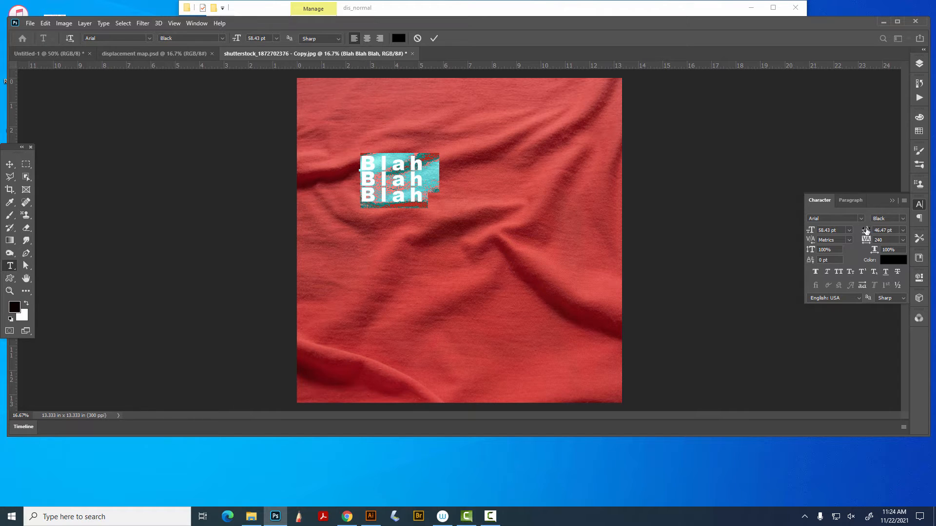
left_click_drag(866, 233, 887, 231)
left_click(884, 230)
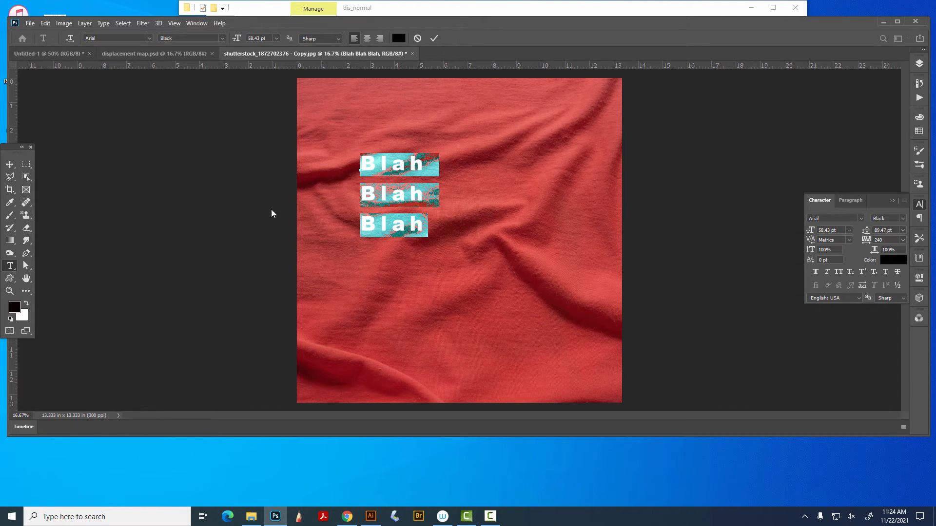
Enlarge the three-line text to about 311% with Free Transform and place it near the middle of the fabric.
left_click(9, 164)
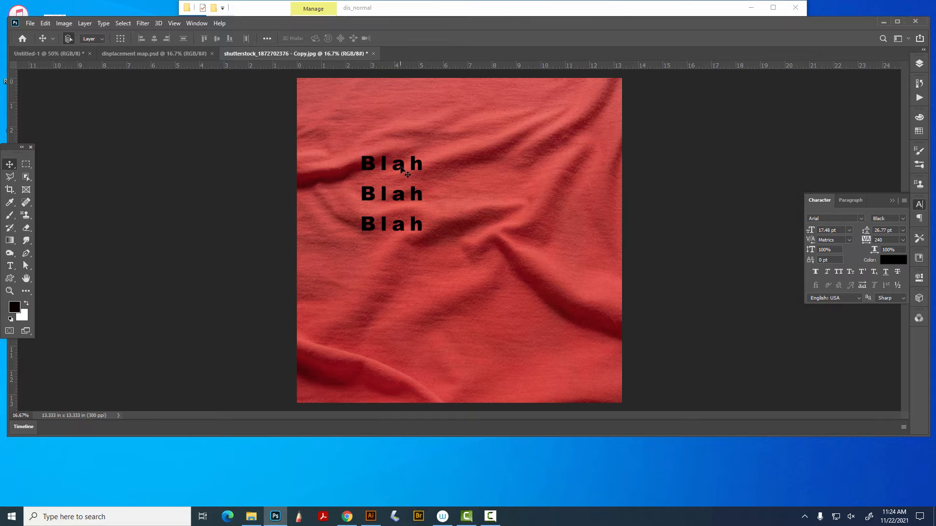
left_click_drag(401, 169, 371, 109)
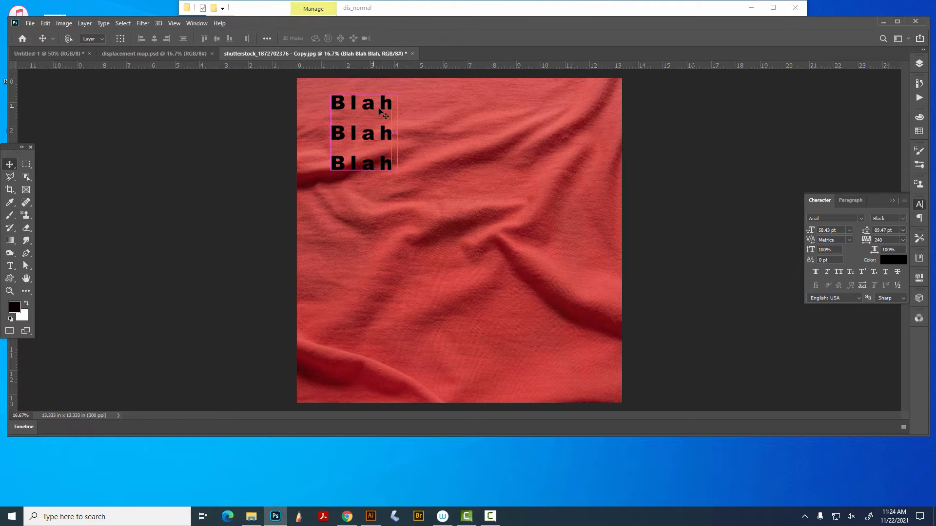
key("ctrl+t")
left_click_drag(398, 176, 555, 342)
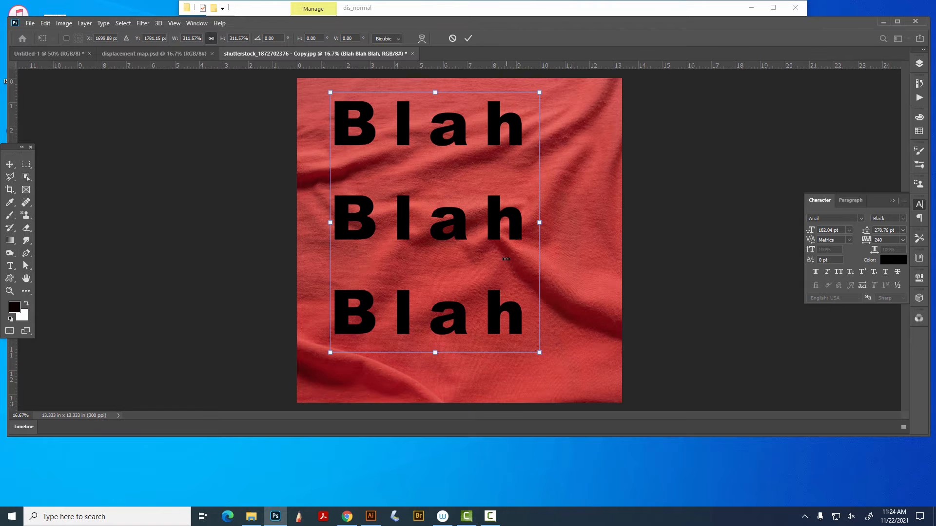
left_click_drag(498, 216, 532, 233)
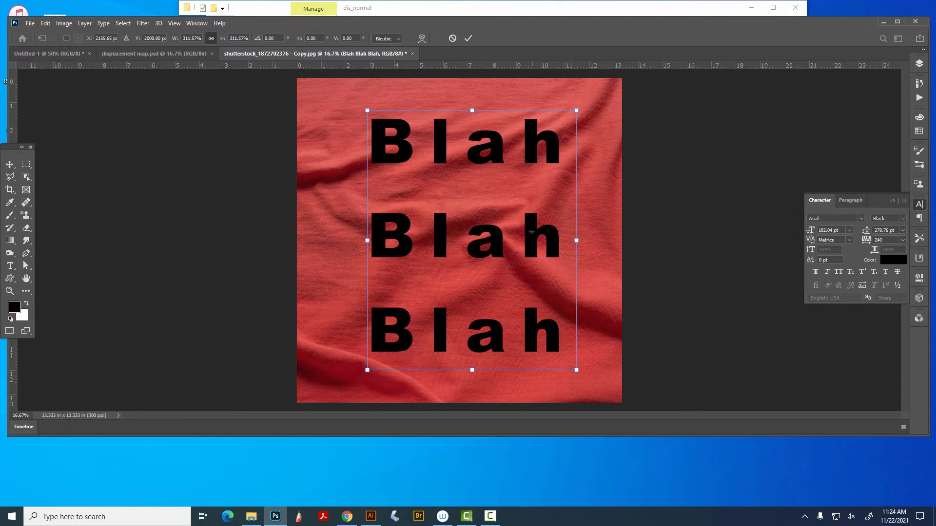
key("Return")
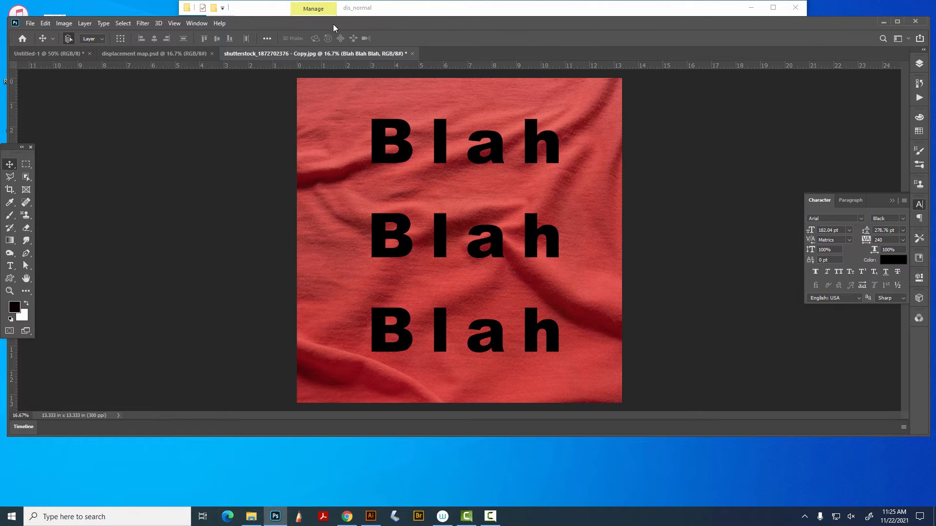
left_click_drag(334, 24, 334, 22)
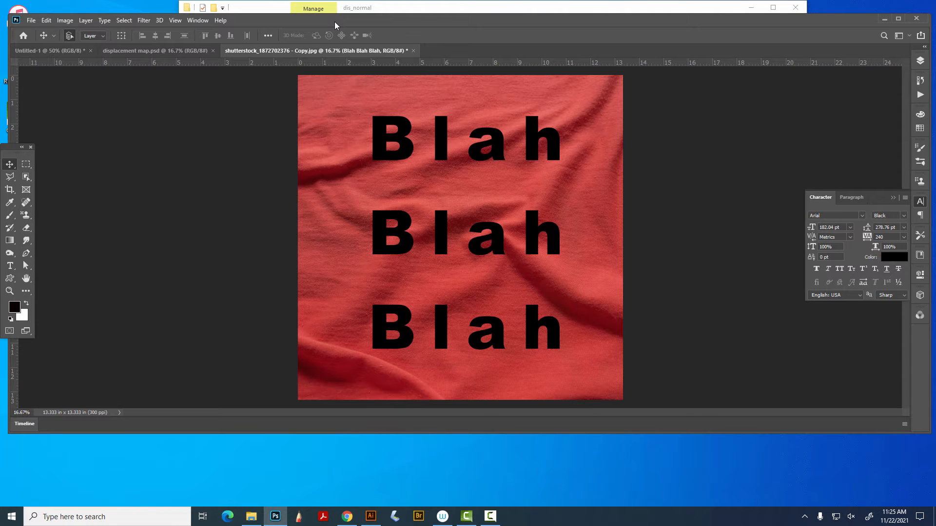
left_click(176, 21)
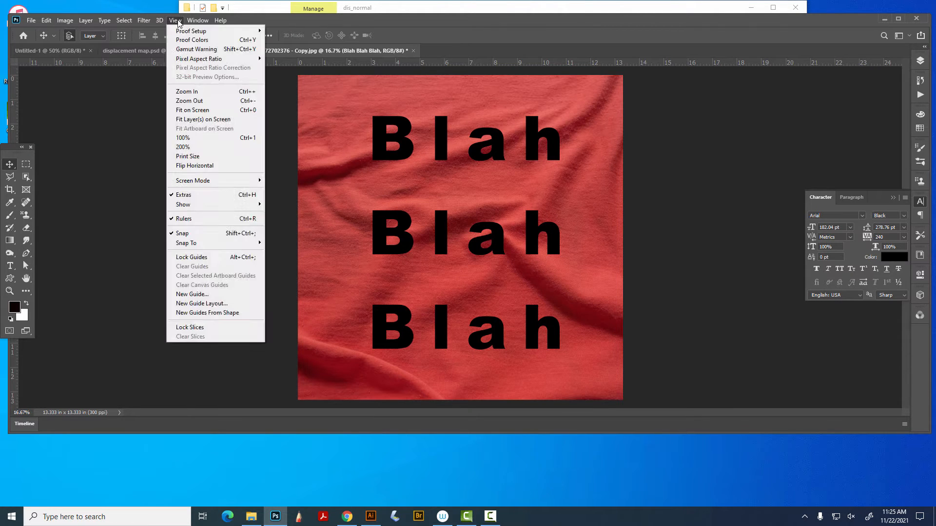
mouse_move(135, 17)
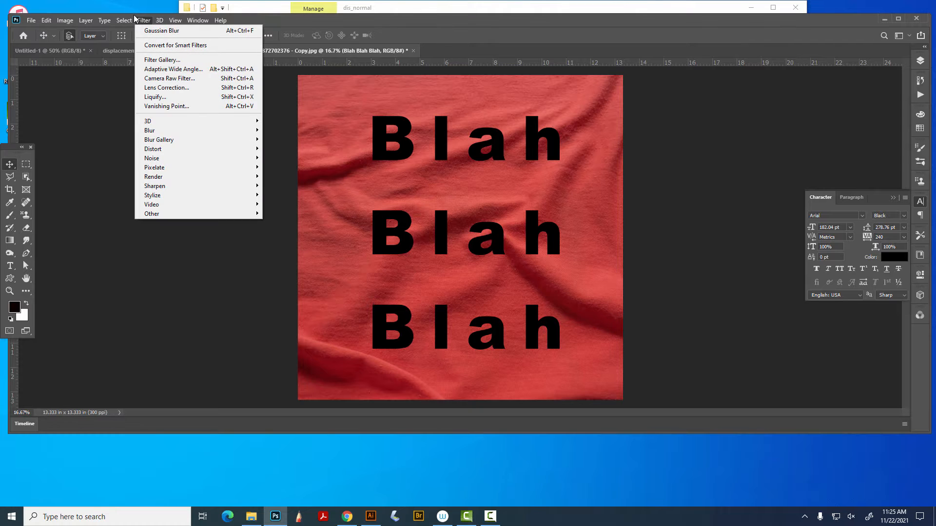
mouse_move(185, 151)
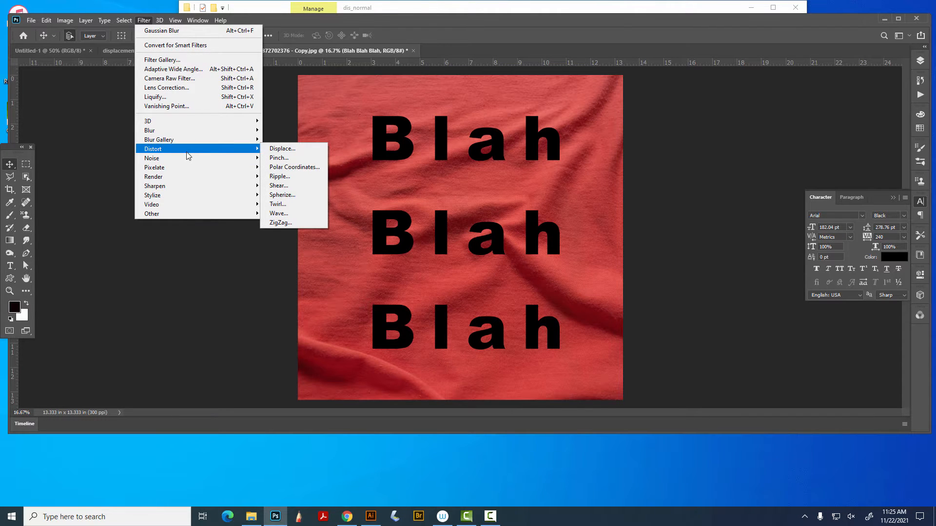
left_click(292, 150)
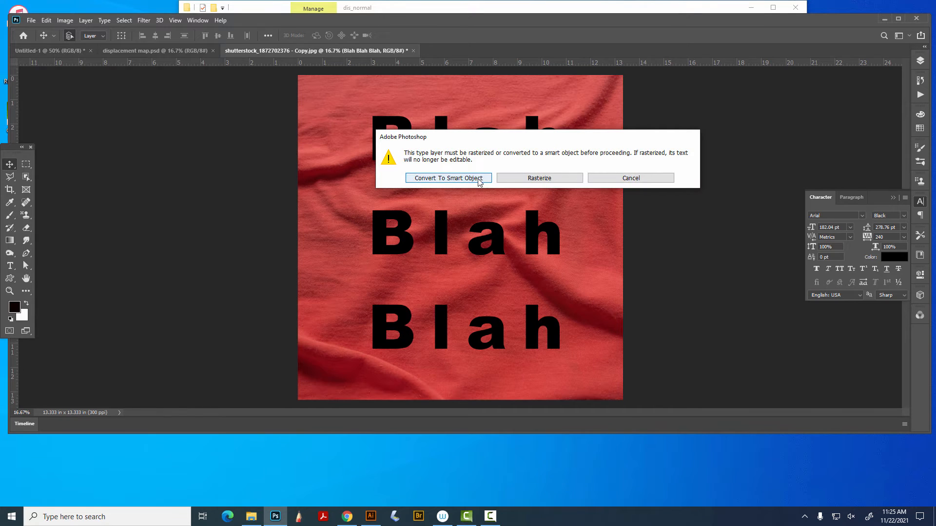
left_click(633, 178)
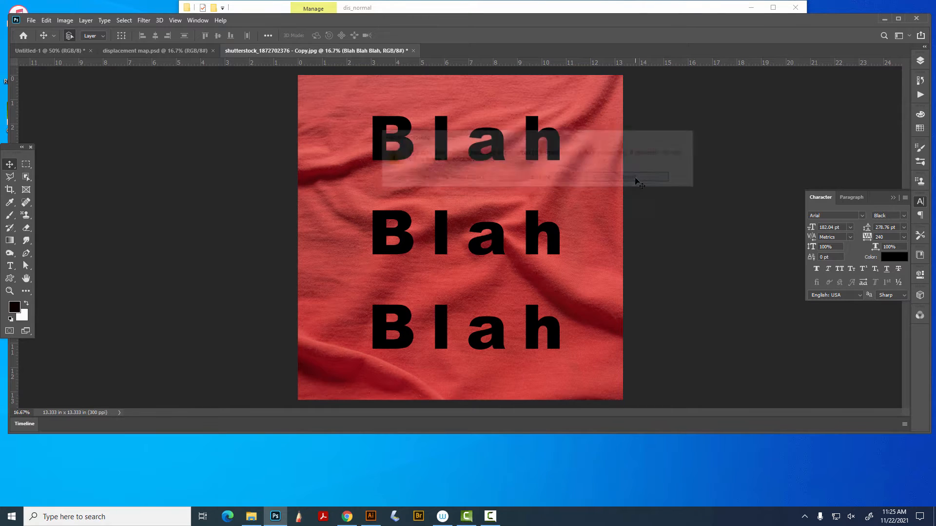
Convert the "Blah Blah Blah" text layer to a smart object.
left_click(922, 60)
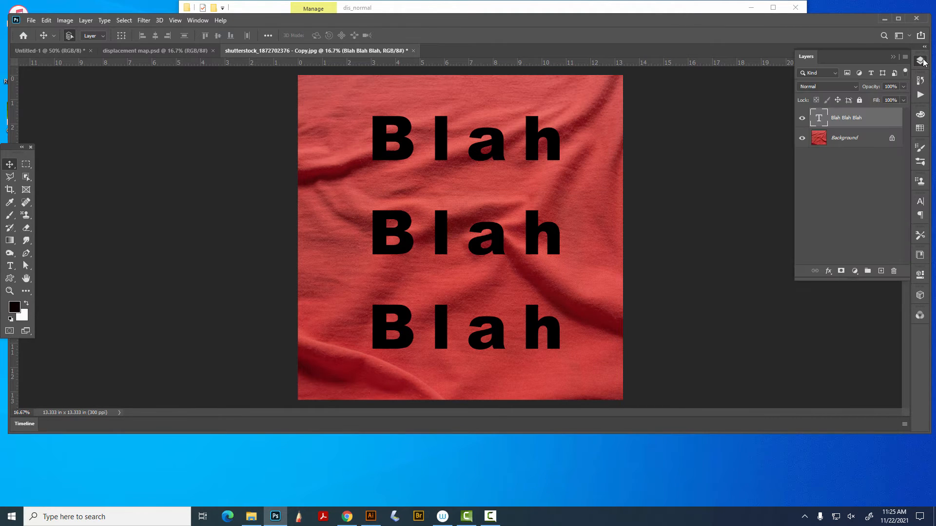
right_click(887, 117)
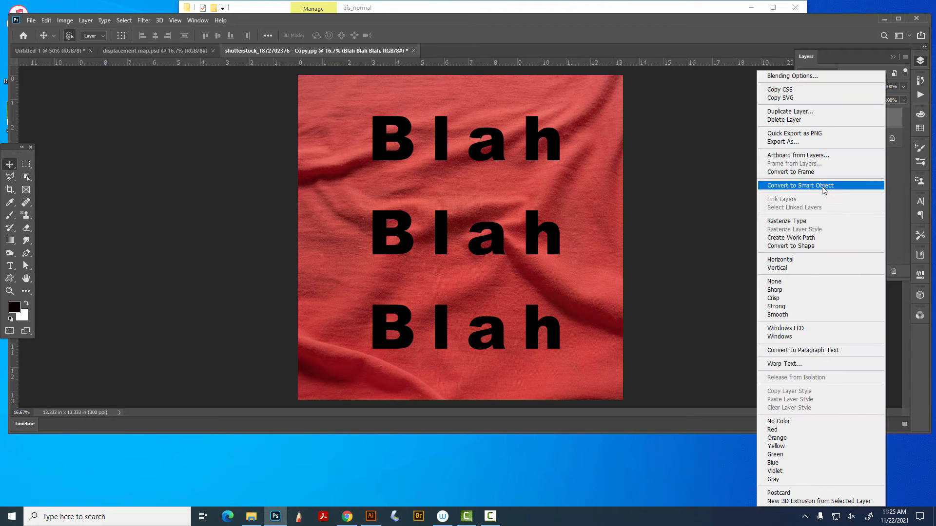
left_click(800, 186)
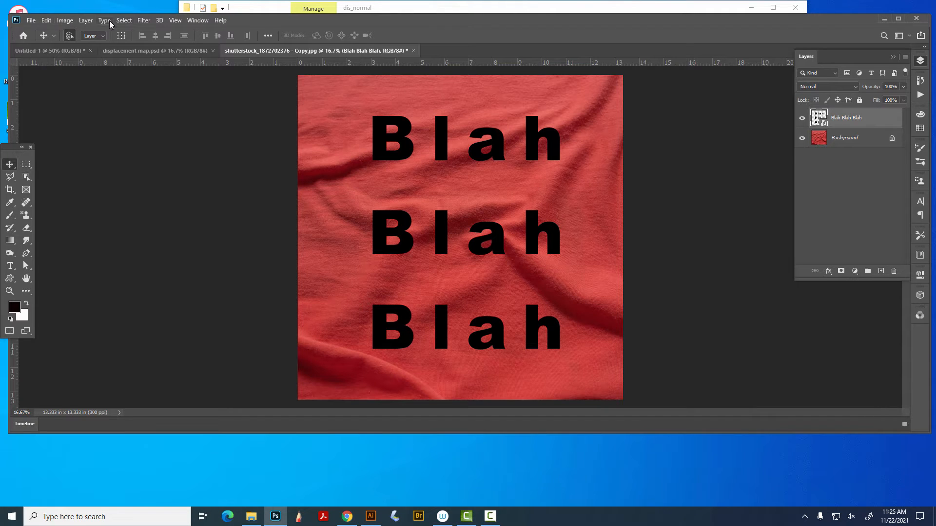
Try the Displace filter on the text with horizontal and vertical scale 10 and displacement map.psd, and undo it.
left_click(143, 20)
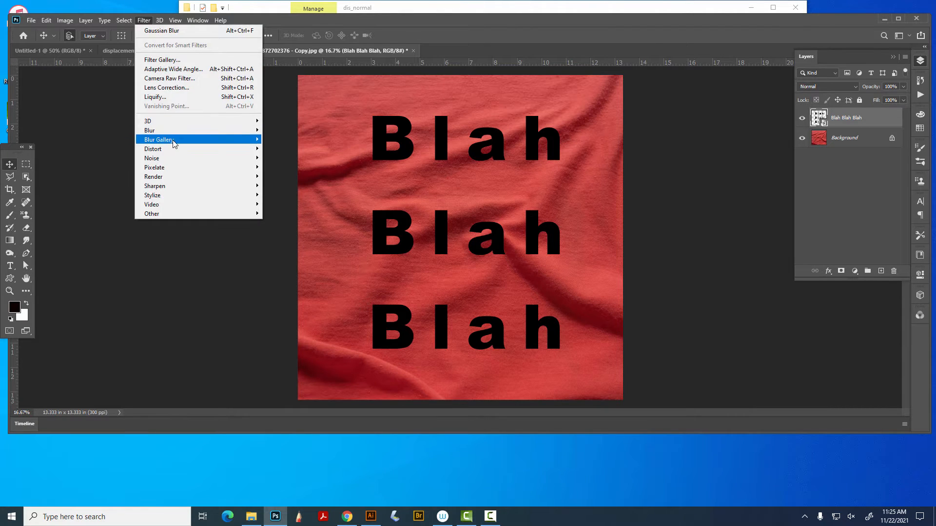
mouse_move(173, 148)
left_click(285, 148)
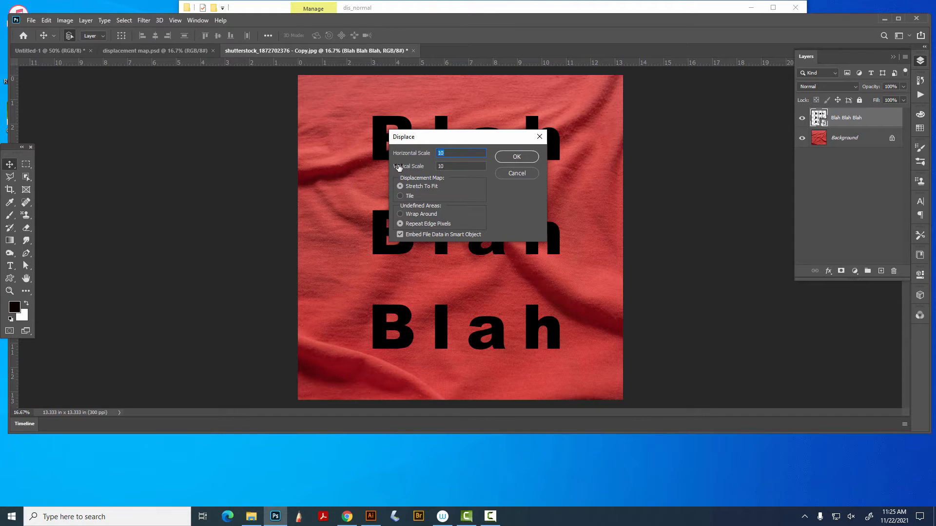
left_click(534, 159)
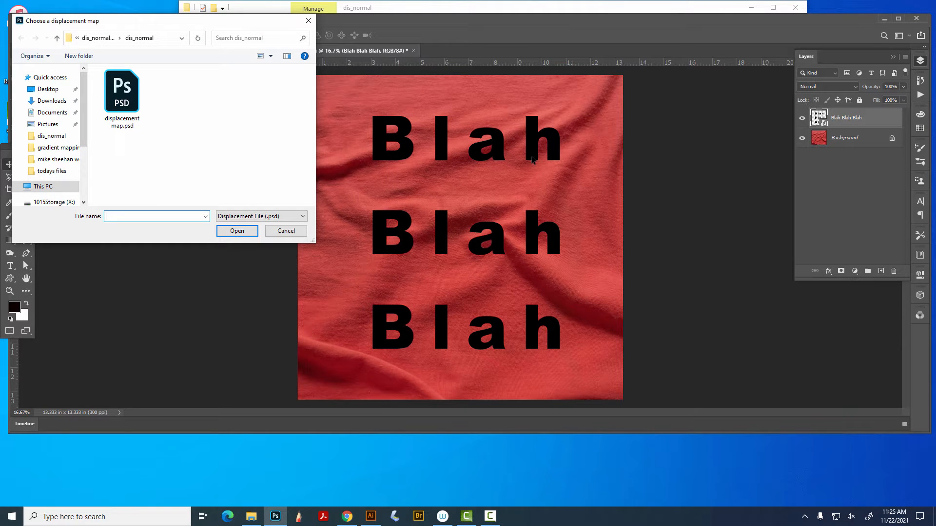
double_click(115, 97)
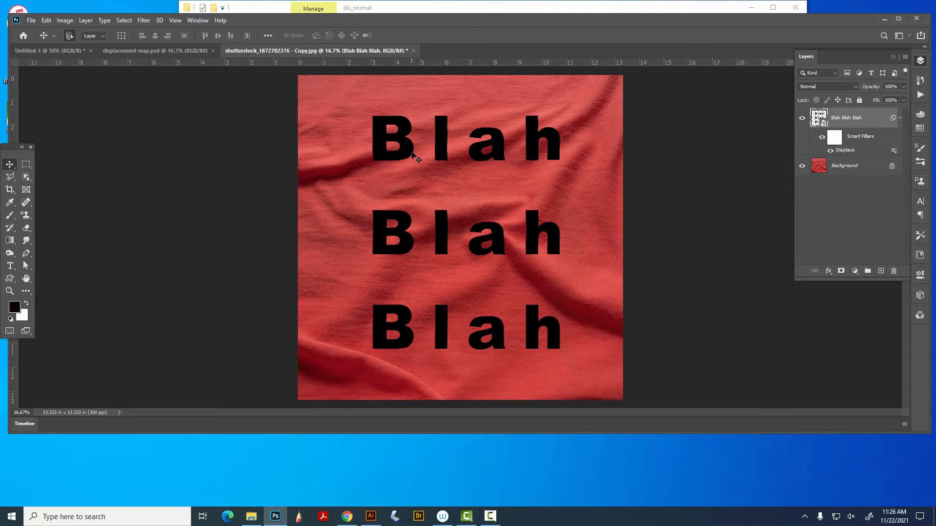
key("z")
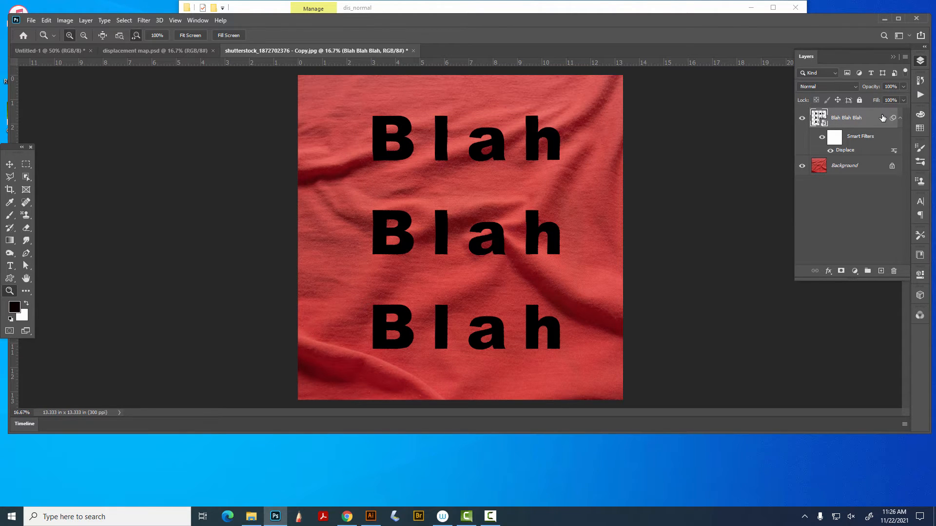
key("ctrl+z")
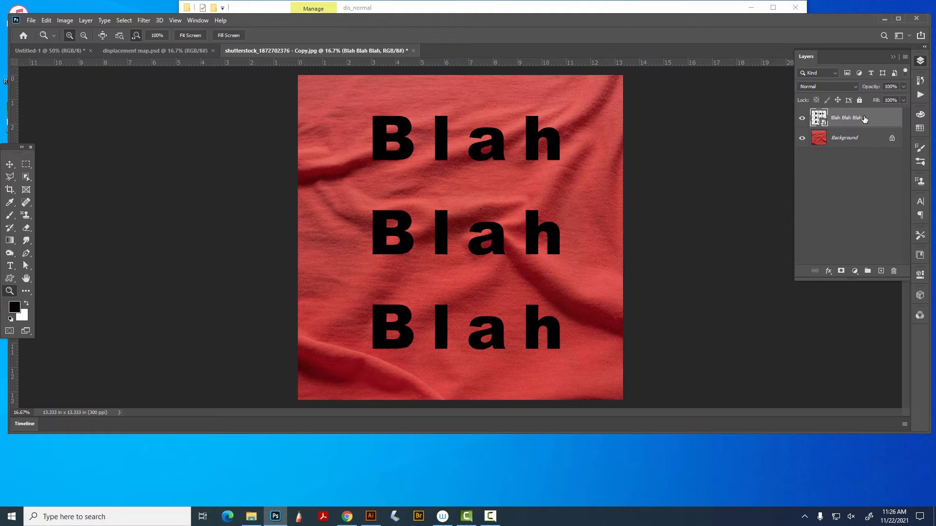
Apply the Displace filter to the text smart object with a horizontal scale of 40, using displacement map.psd.
left_click(143, 20)
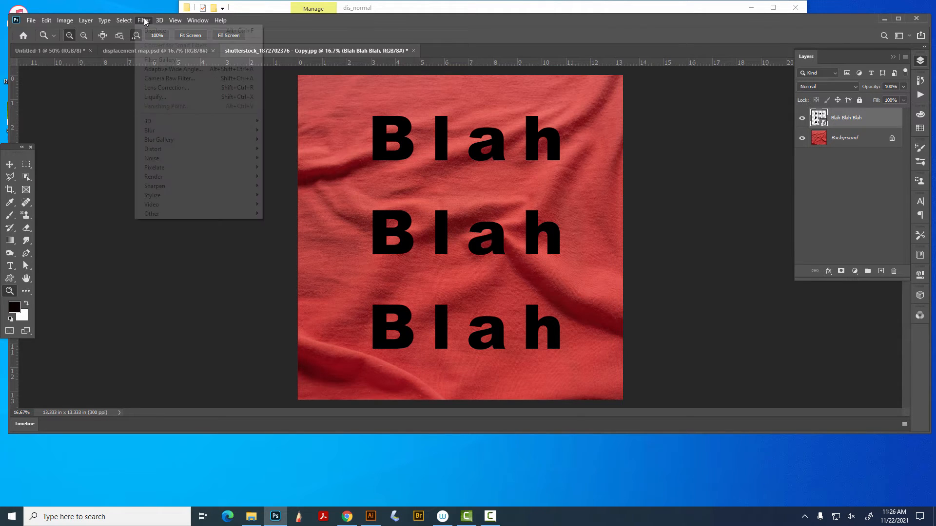
mouse_move(159, 20)
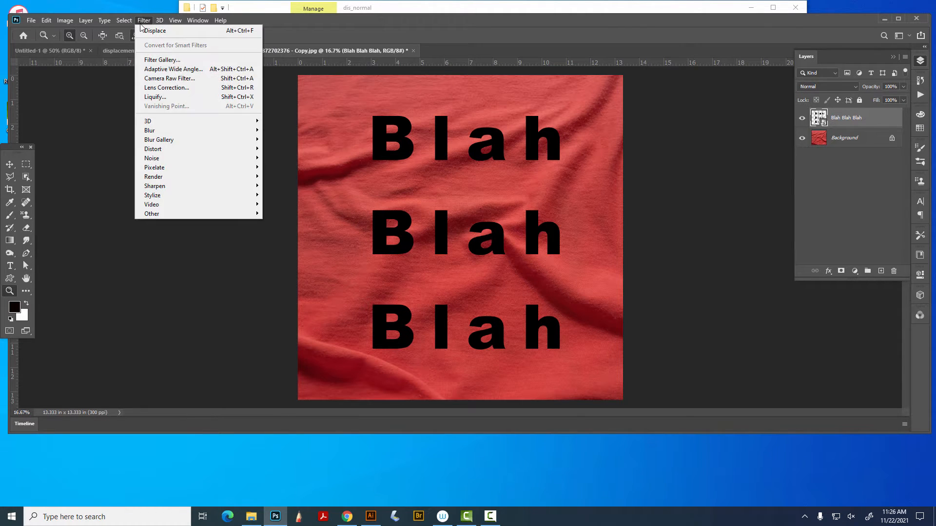
mouse_move(162, 152)
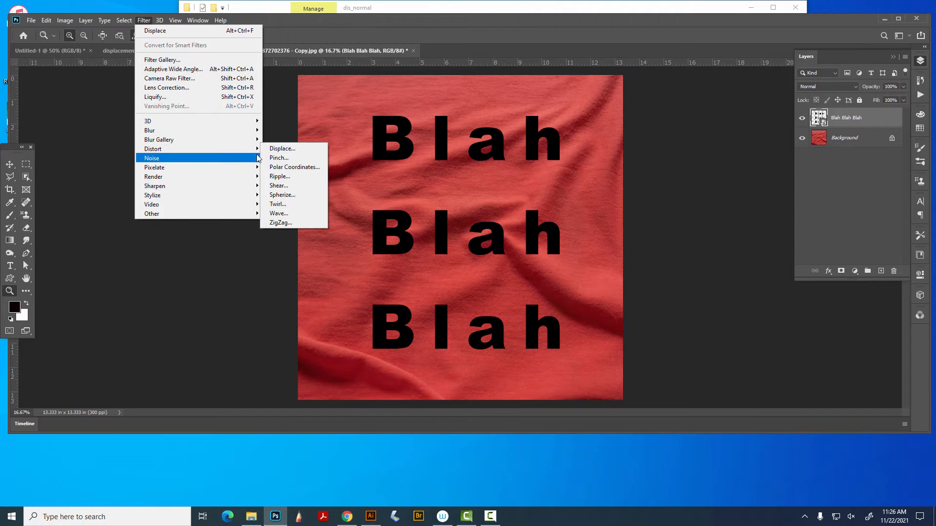
left_click(297, 148)
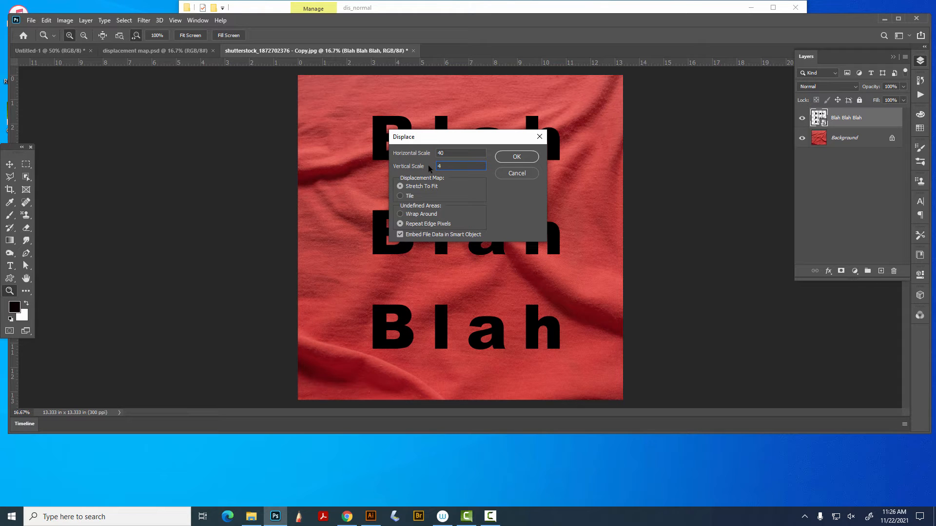
left_click(517, 156)
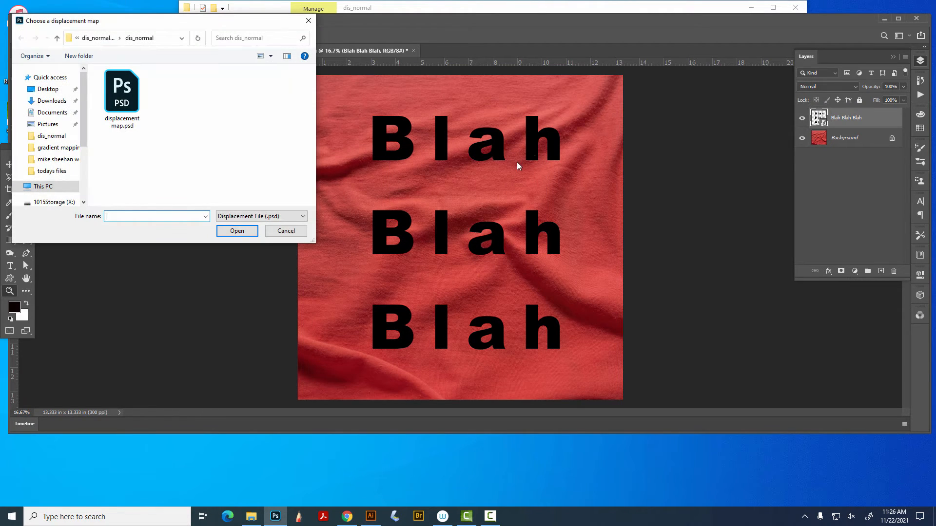
double_click(117, 90)
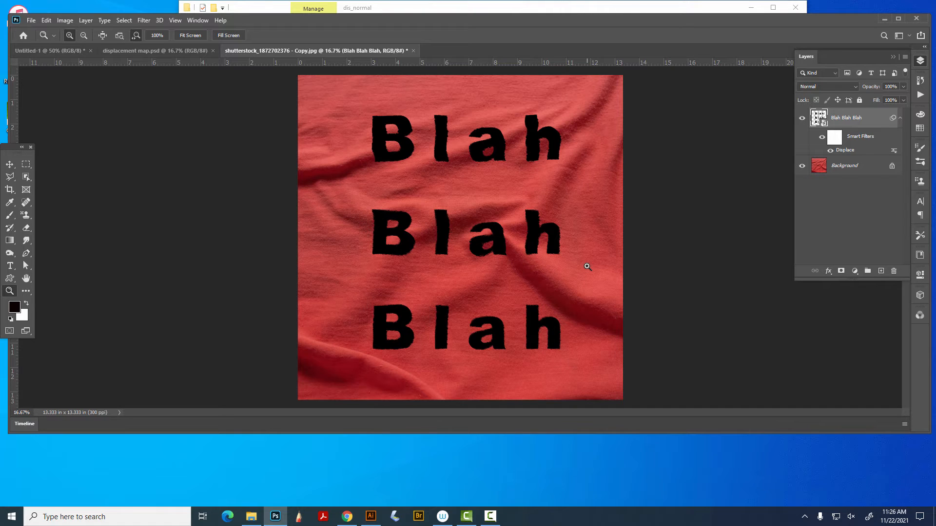
Preview blend modes such as Linear Burn on the text layer and keep it on Normal.
left_click(838, 87)
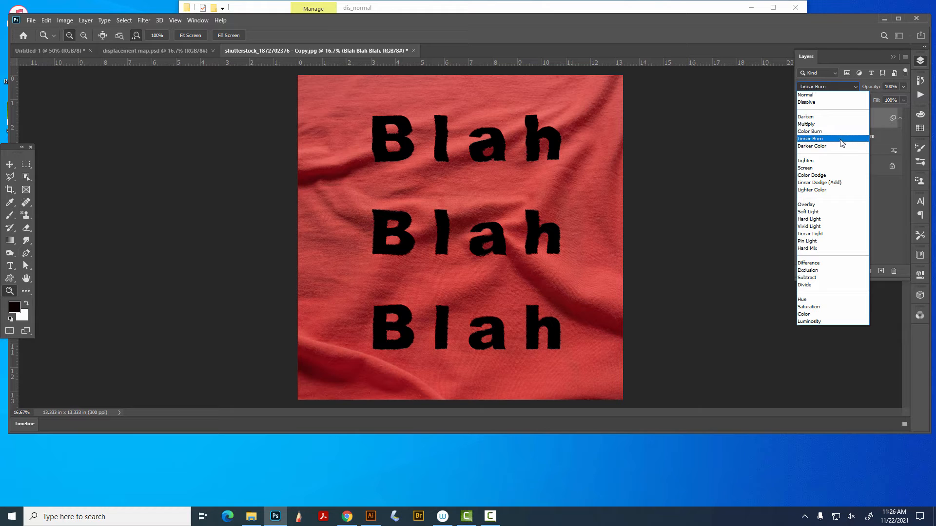
left_click(832, 95)
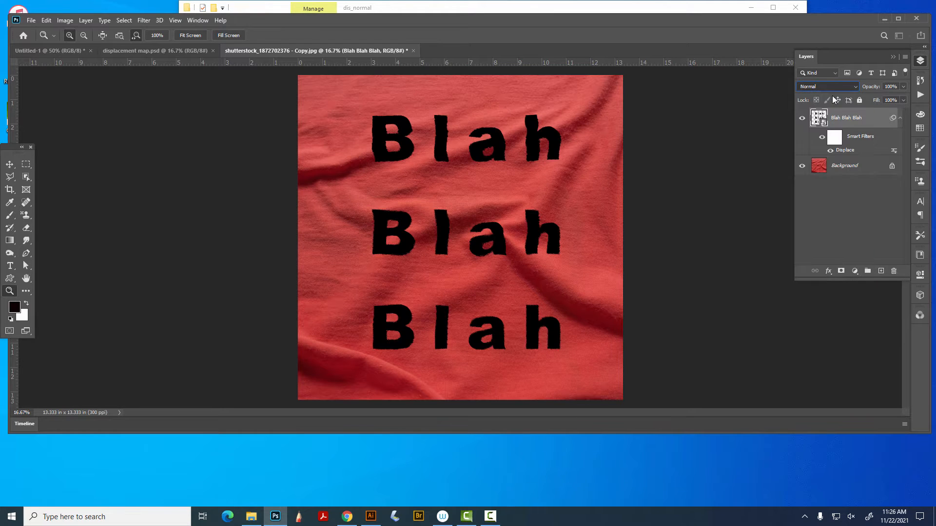
Add a green Color Overlay (#1aa230) at Normal blend mode to the Blah Blah Blah layer.
double_click(879, 117)
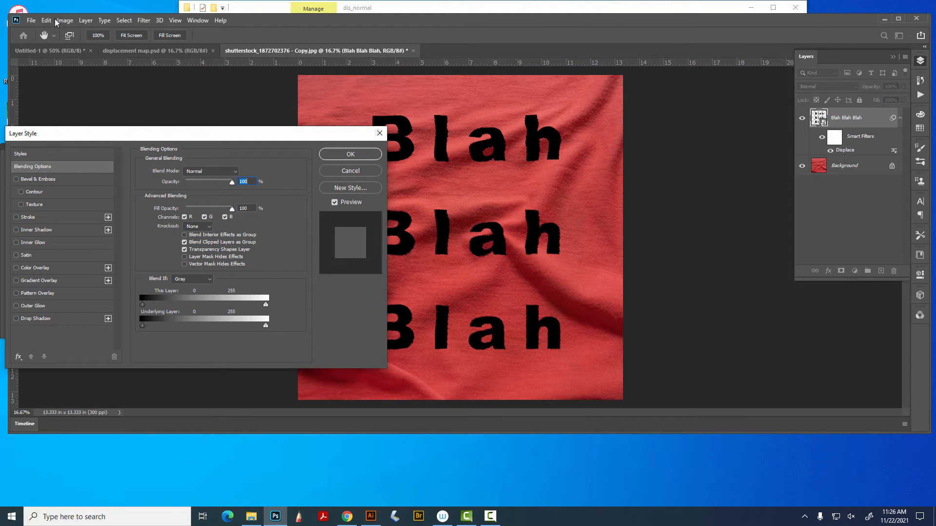
left_click(84, 20)
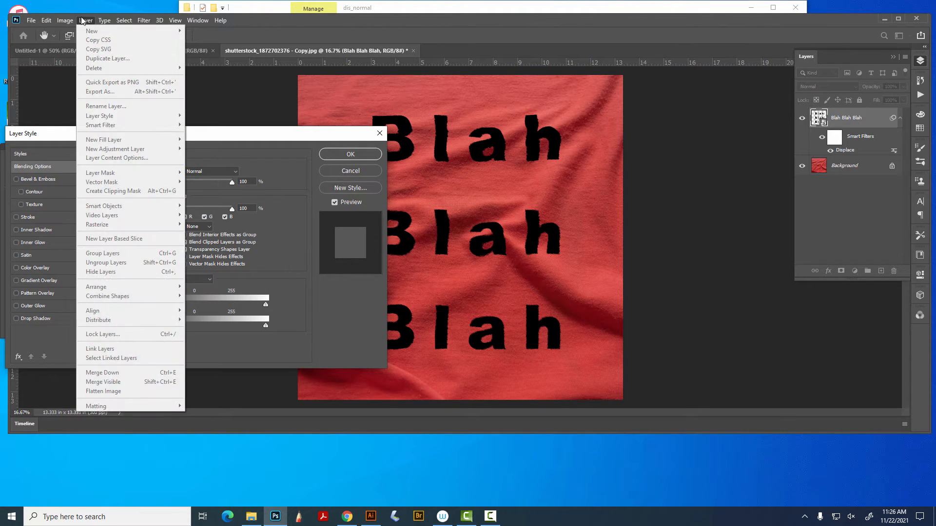
left_click(81, 20)
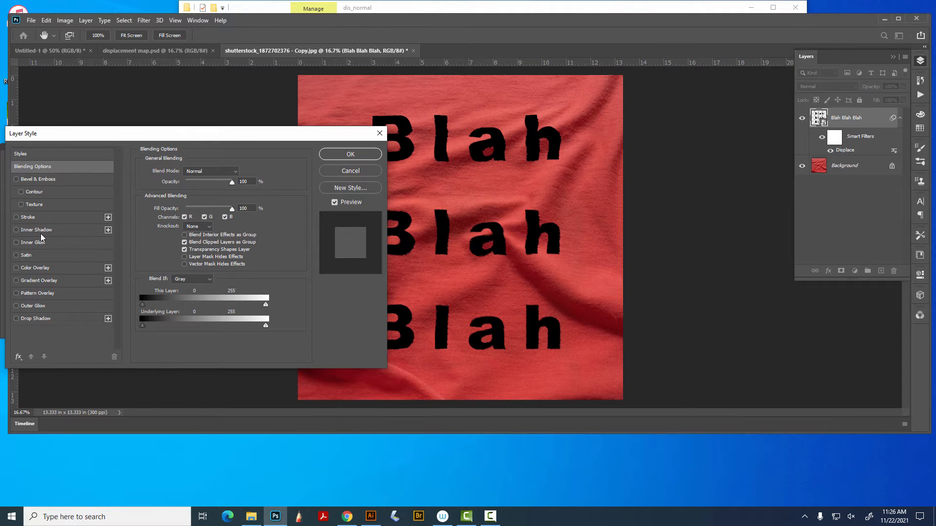
left_click(50, 269)
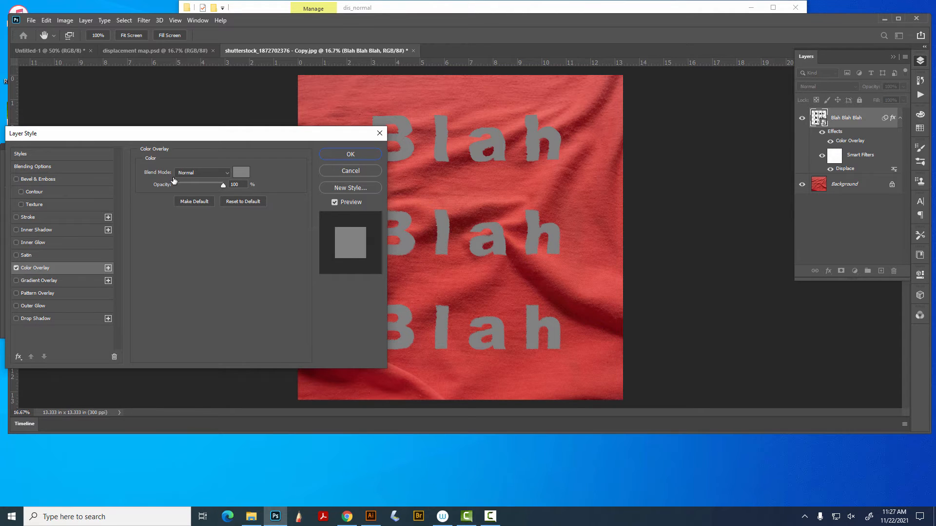
left_click(241, 172)
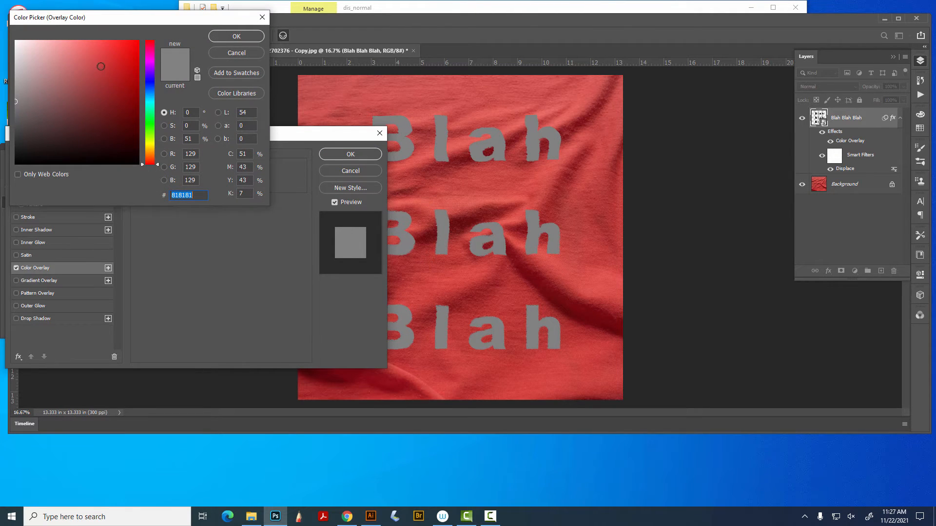
left_click_drag(155, 102, 155, 91)
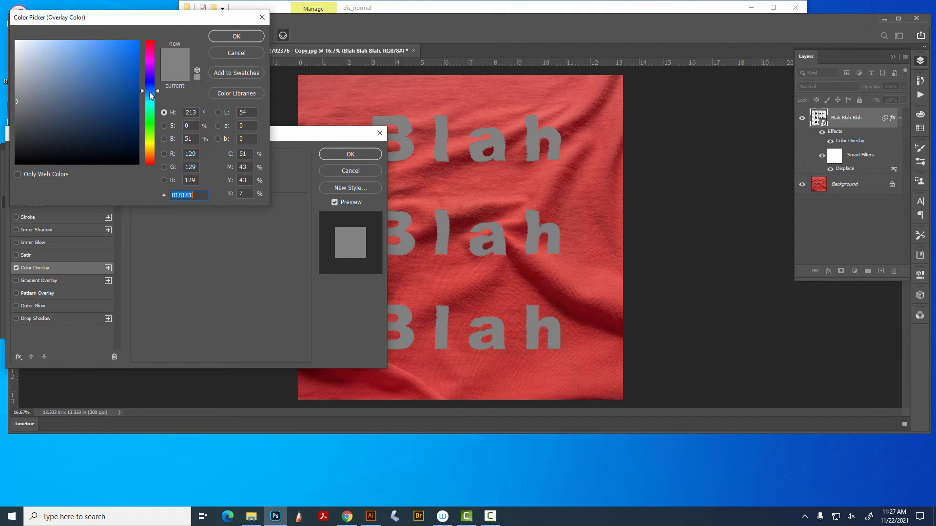
left_click(119, 69)
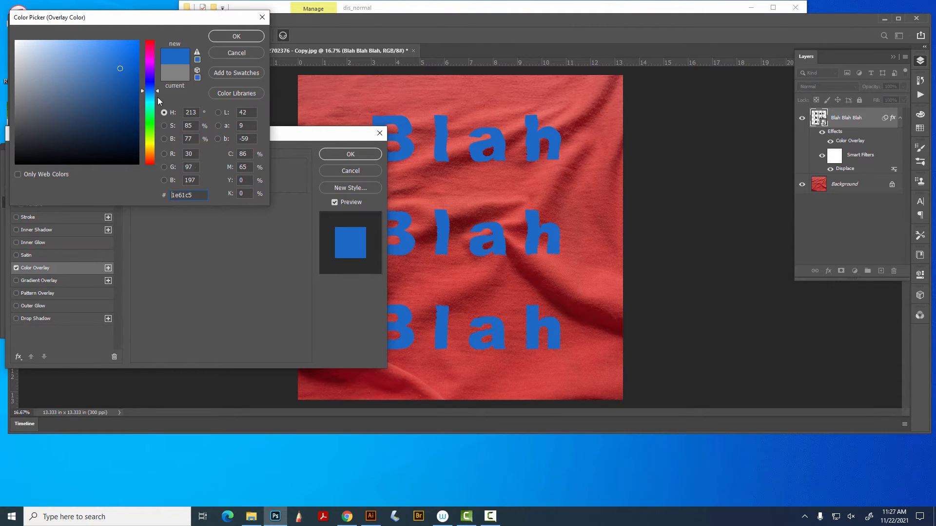
left_click_drag(161, 102, 161, 119)
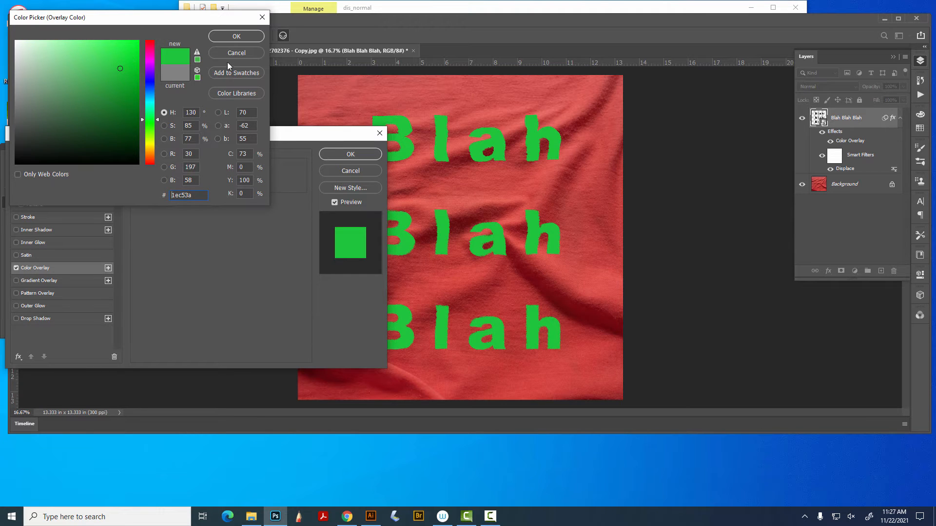
mouse_move(119, 67)
left_mouse_down()
mouse_move(111, 105)
mouse_move(119, 85)
left_mouse_up()
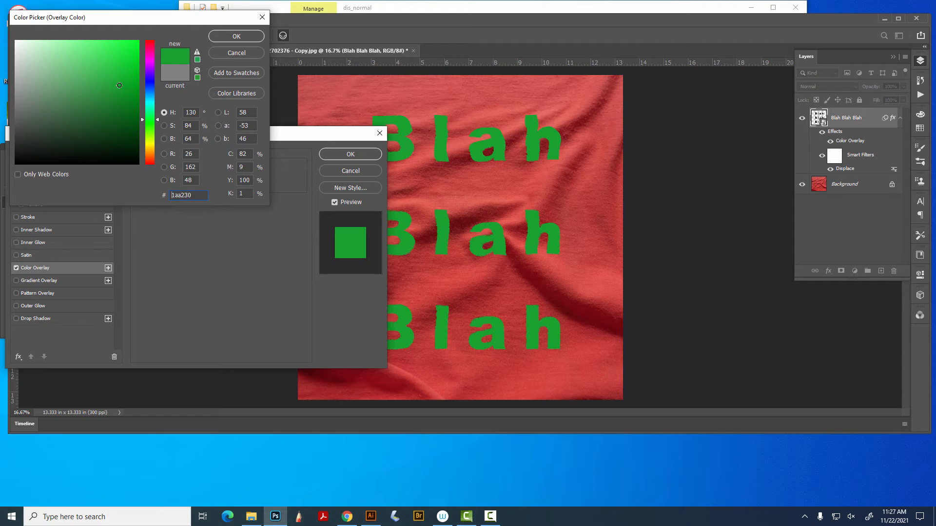
left_click(235, 37)
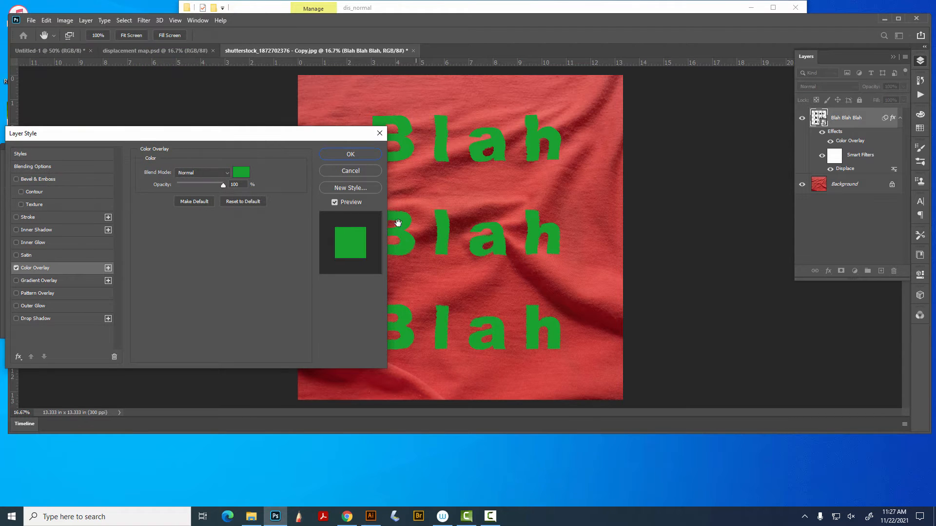
left_click(351, 154)
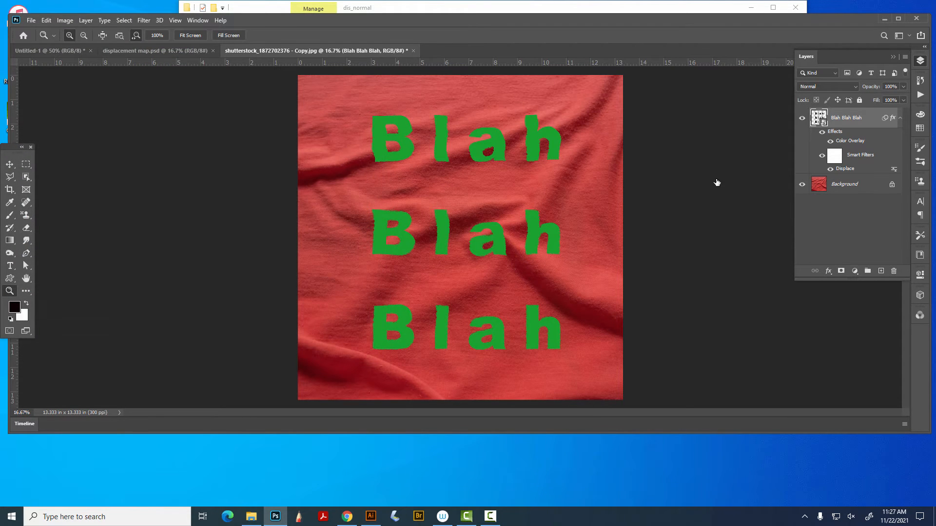
Preview blend modes such as Linear Burn and Darken on the green text layer, keeping Normal.
left_click(849, 87)
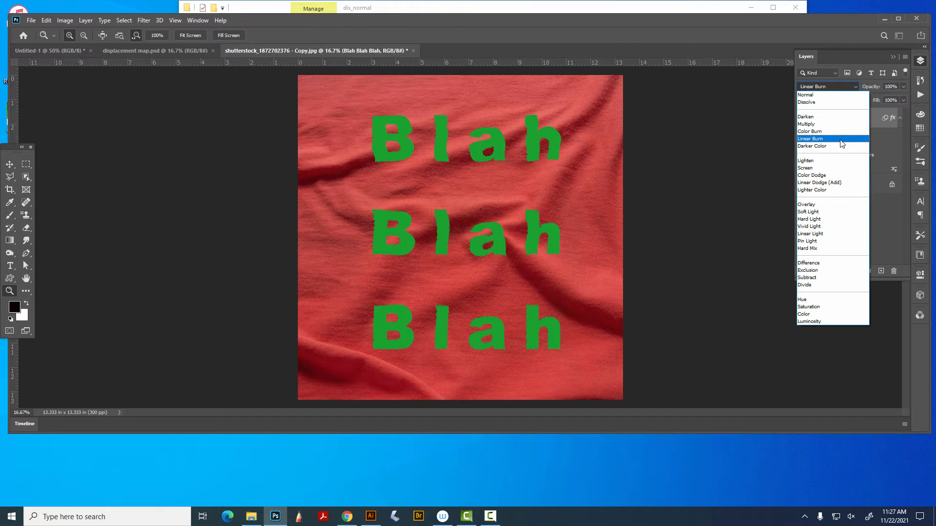
left_click(829, 89)
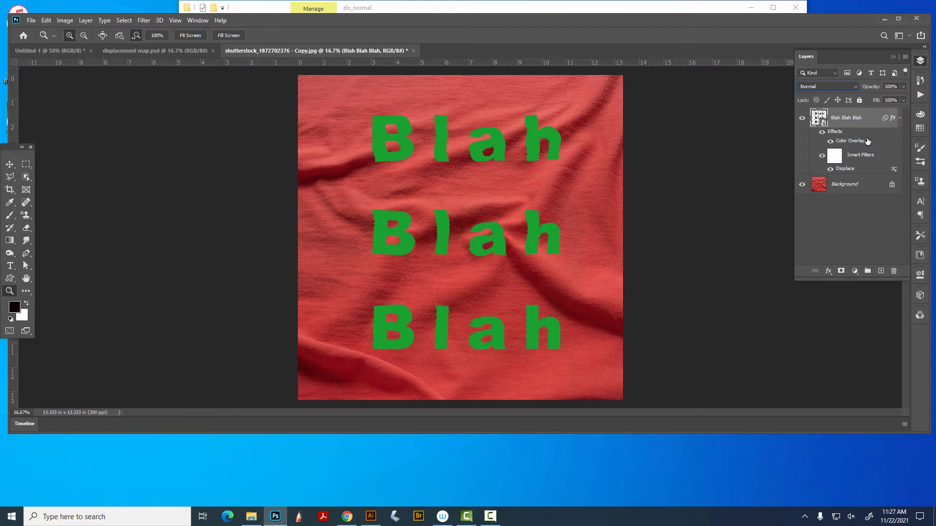
left_click(840, 87)
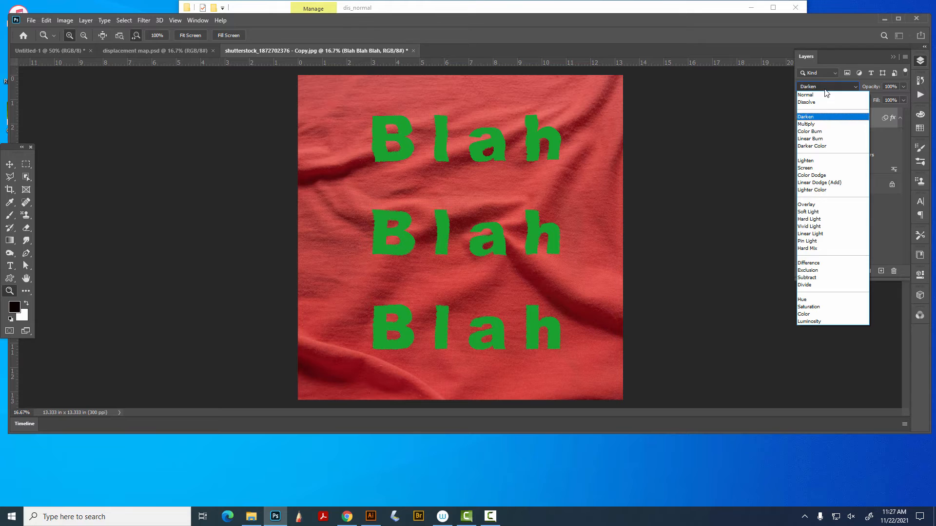
left_click(824, 93)
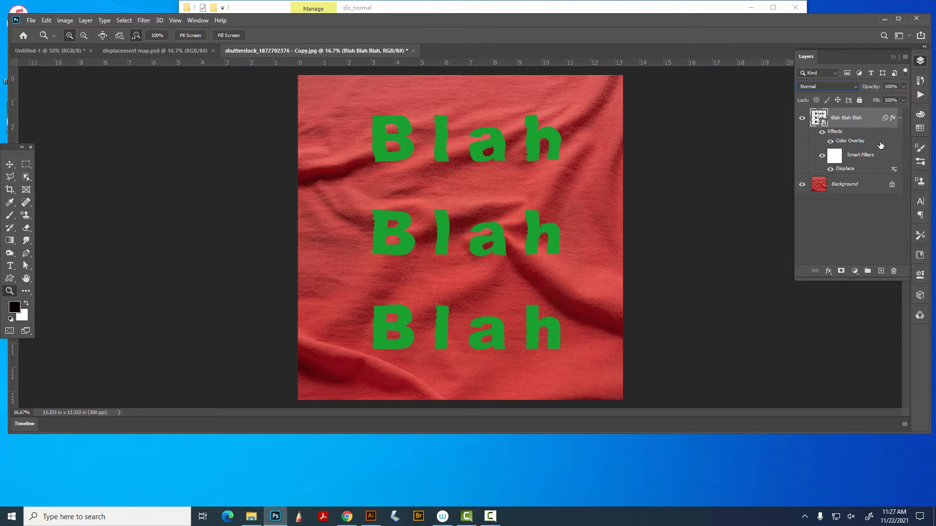
Add a blank layer above the Blah Blah Blah smart object and merge the two into one pixel layer.
left_click(882, 271)
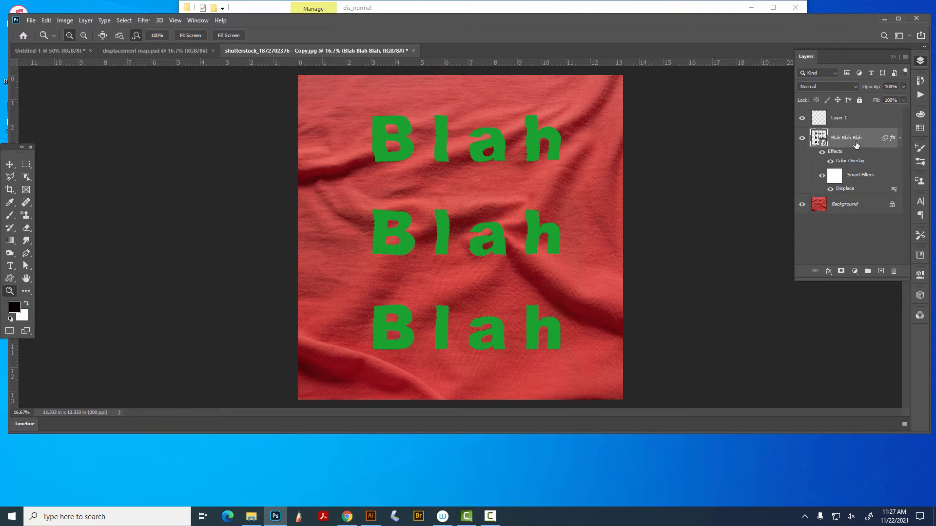
left_click(850, 119)
key("ctrl+e")
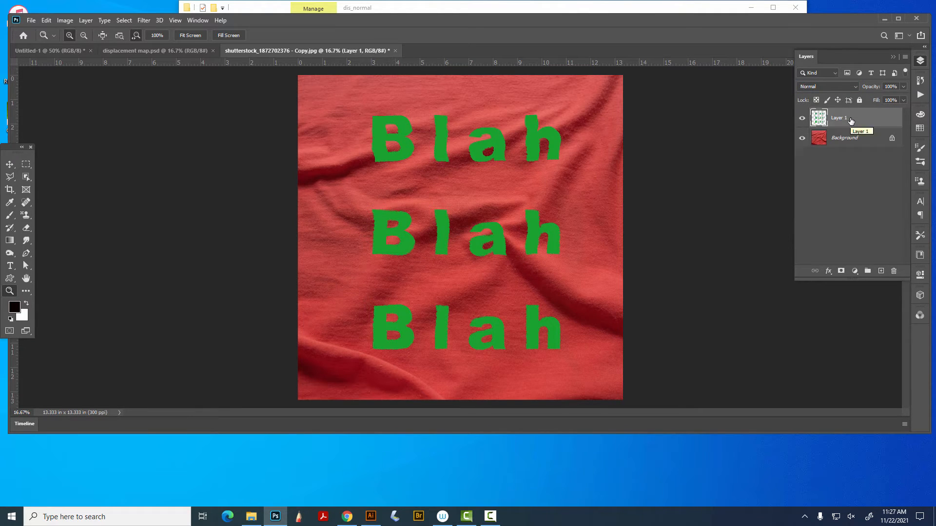
Compare blend modes such as Screen on the merged text layer and set it to Vivid Light.
left_click(823, 86)
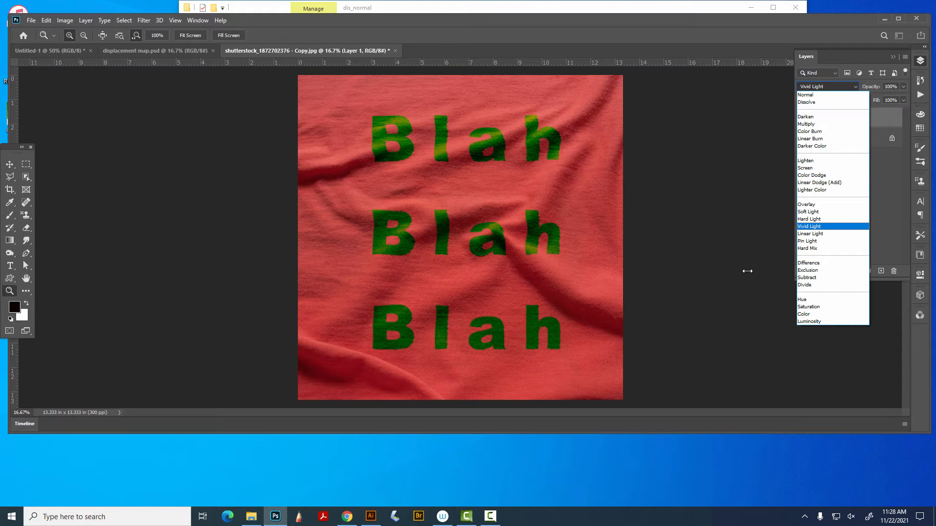
left_click(812, 168)
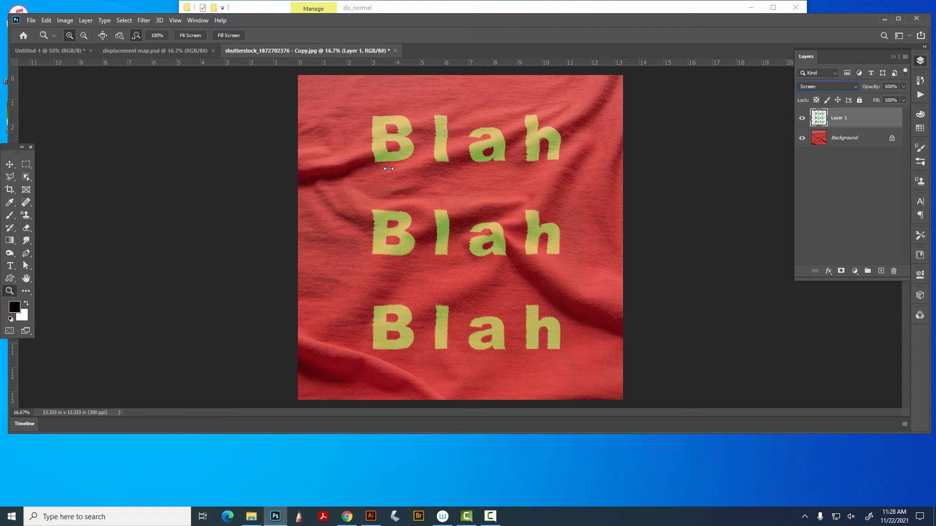
left_click(844, 86)
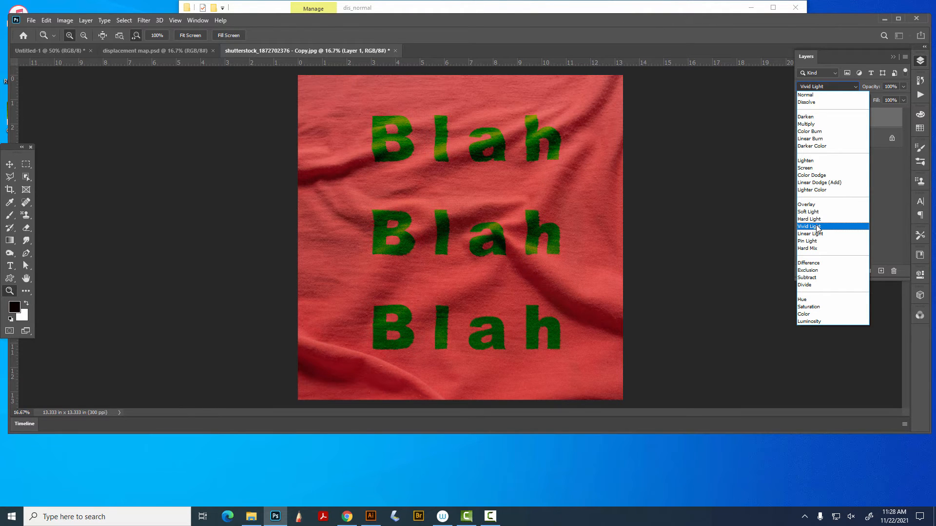
left_click(817, 227)
Adjust the merged text layer's Hue/Saturation to saturation -22 and lightness -4.
key("ctrl+u")
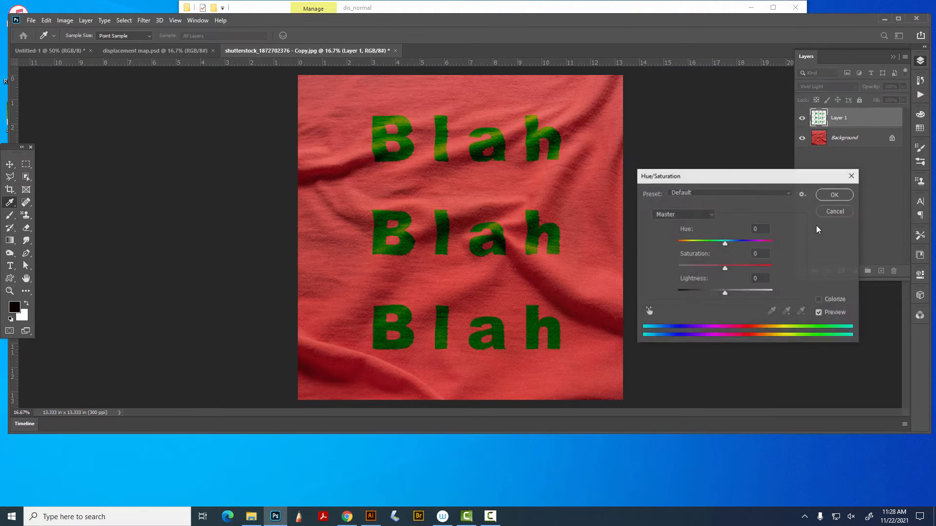
left_click_drag(725, 266, 725, 296)
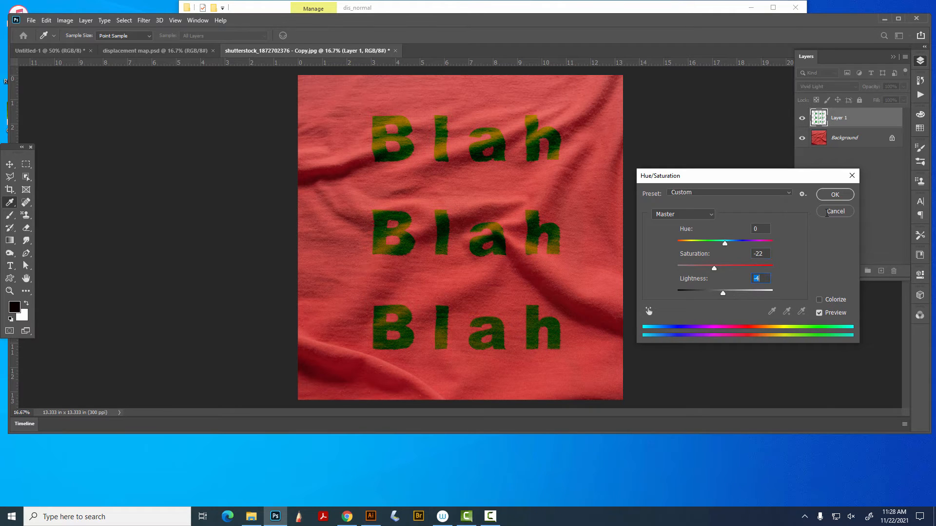
left_click(834, 195)
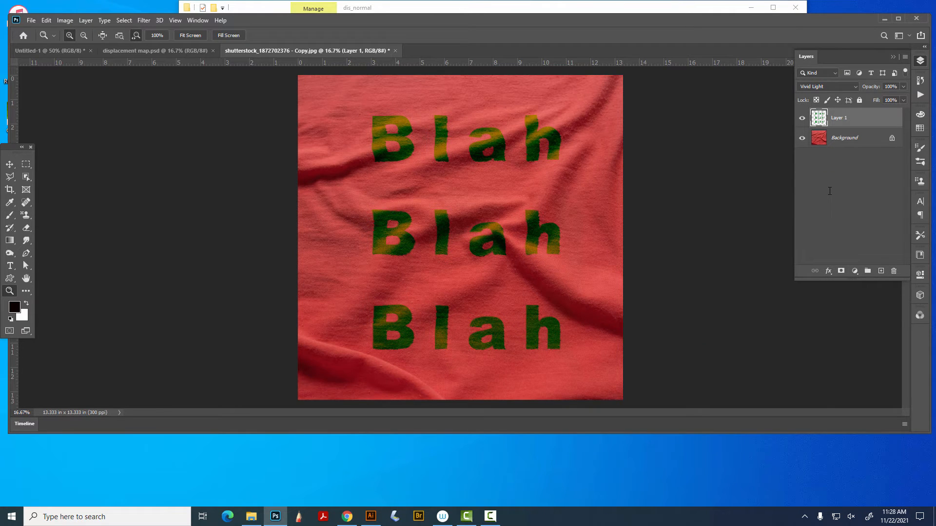
left_click(395, 51)
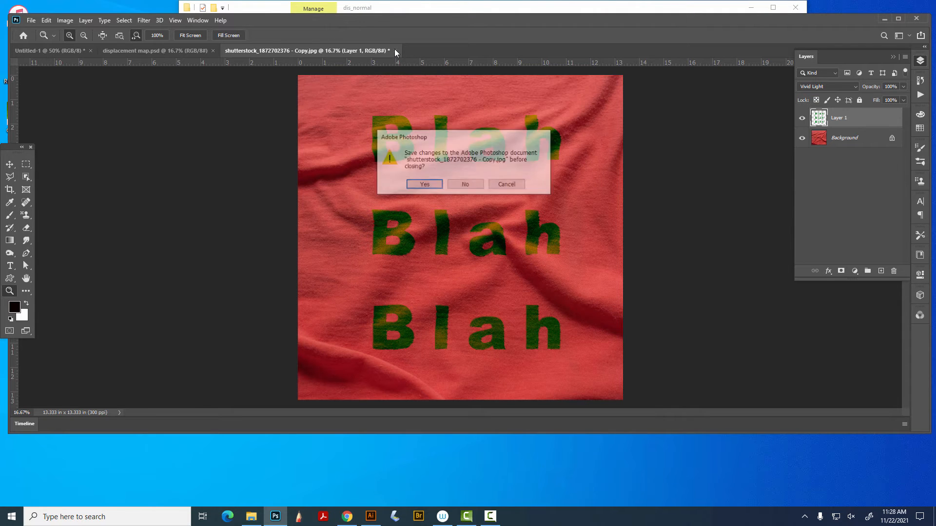
left_click(475, 186)
left_click_drag(300, 20, 301, 298)
Duplicate shutterstock_609284660.jpg in the dis_normal folder and open the copy in Photoshop.
left_click(454, 135)
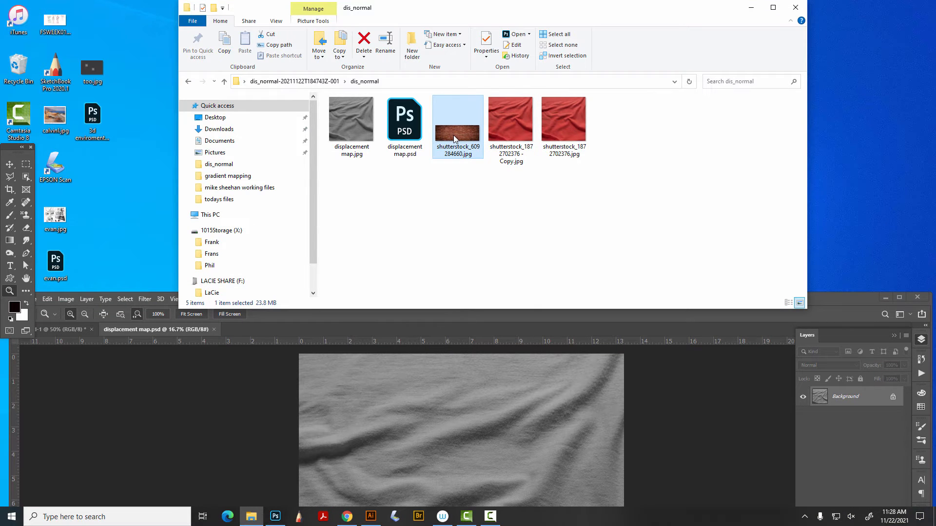
key("ctrl+c")
key("ctrl+v")
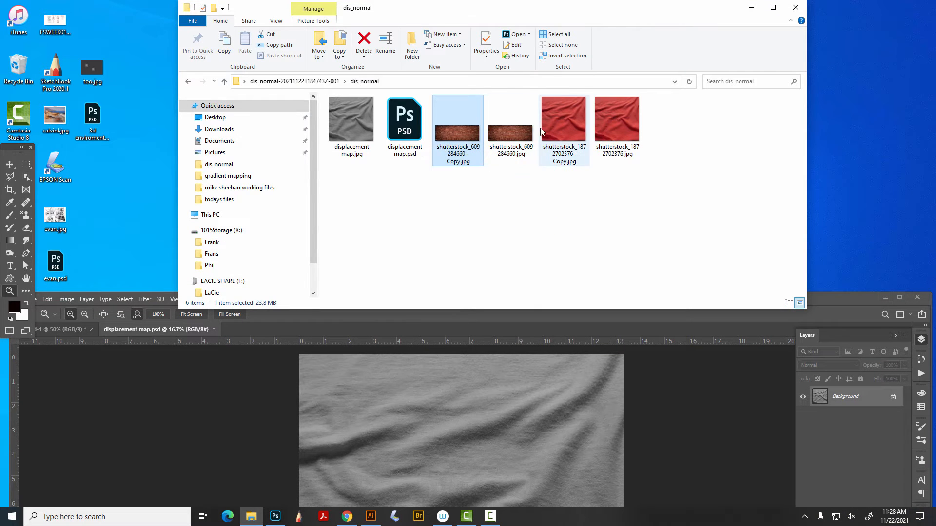
double_click(458, 130)
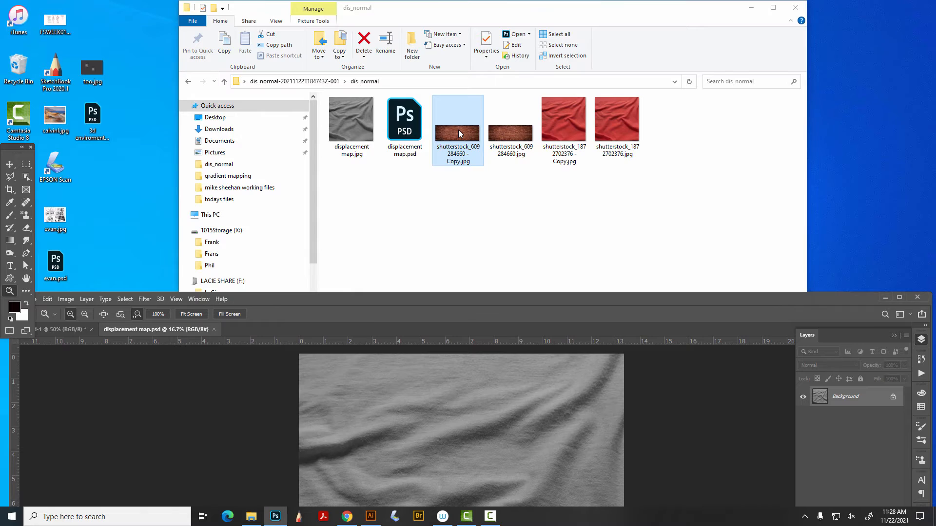
Move the Photoshop window back up and close the displacement map.psd document.
left_click_drag(501, 302, 496, 86)
left_click(140, 110)
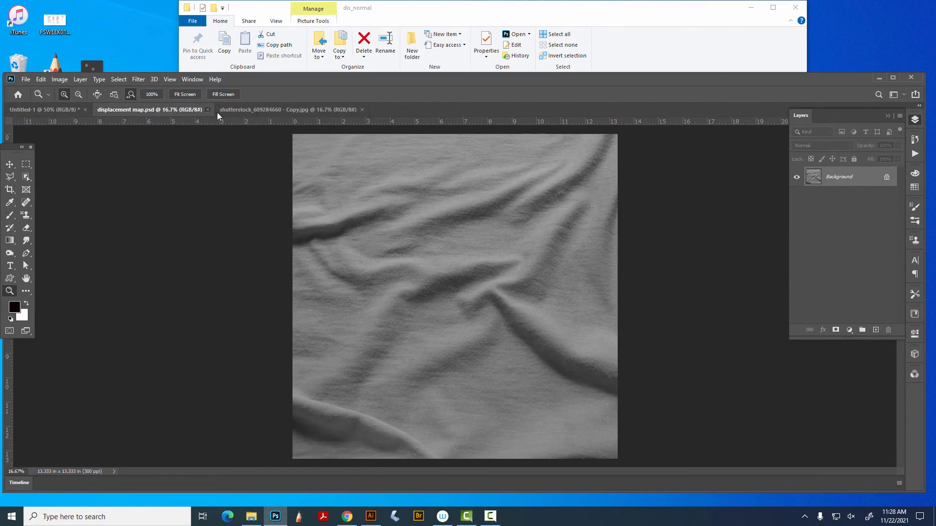
left_click(208, 110)
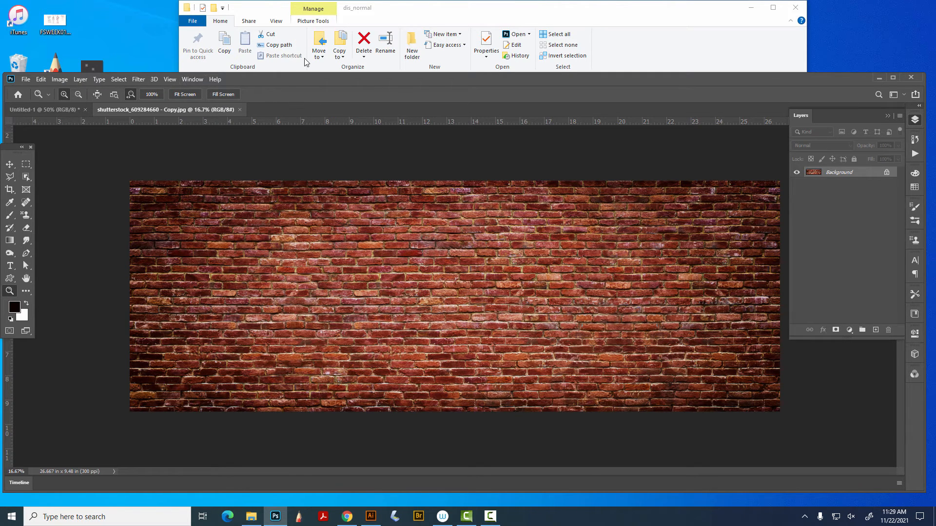
Desaturate the brick wall image completely with Hue/Saturation at saturation -100.
key("i")
key("ctrl+u")
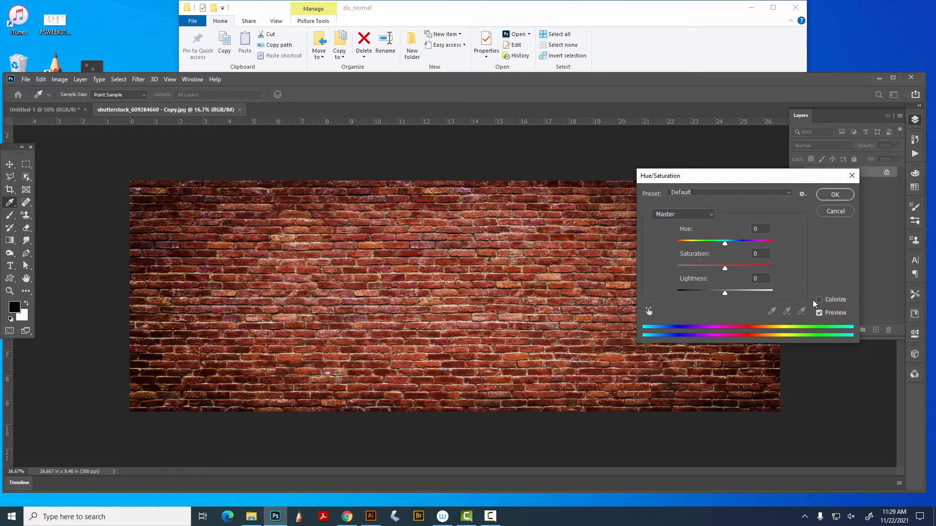
left_click_drag(724, 268, 678, 267)
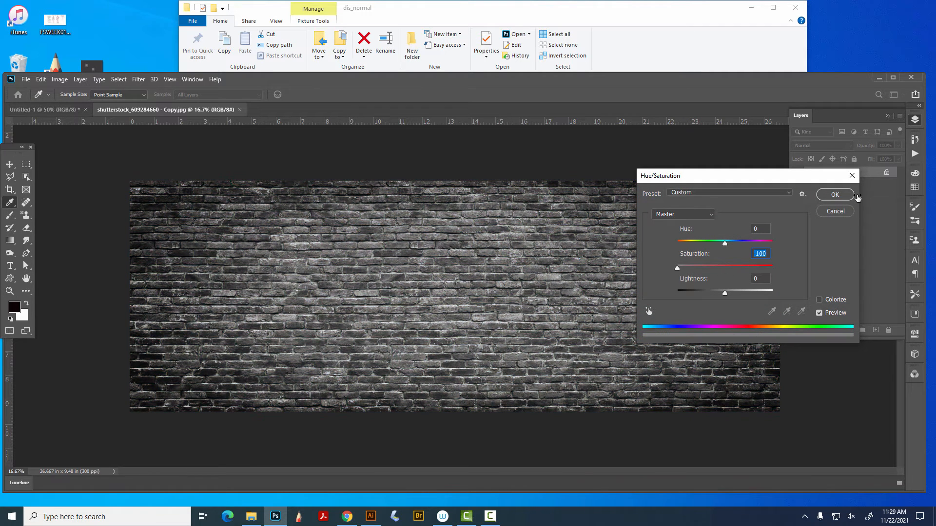
left_click(835, 194)
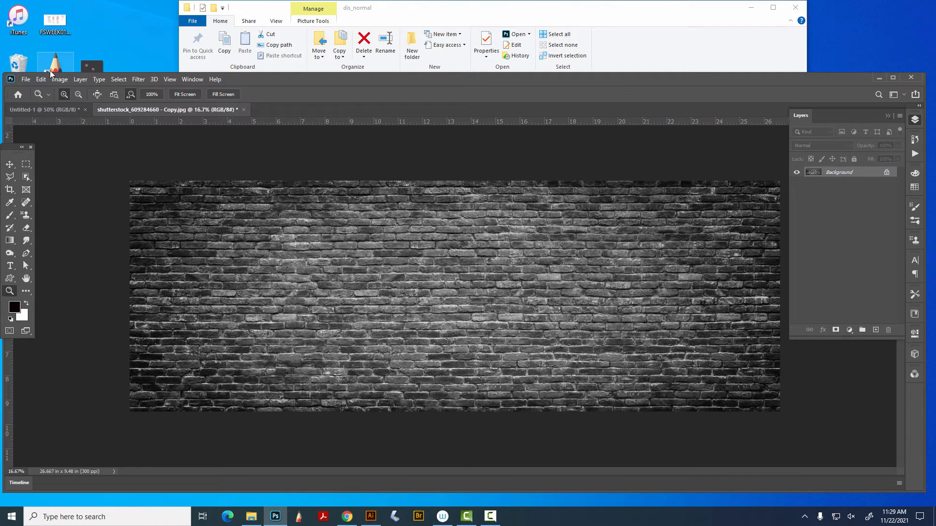
Save the desaturated brick image on the computer as JPEG "brick wall displacement" at quality 12 and close it.
left_click(25, 79)
left_click(31, 197)
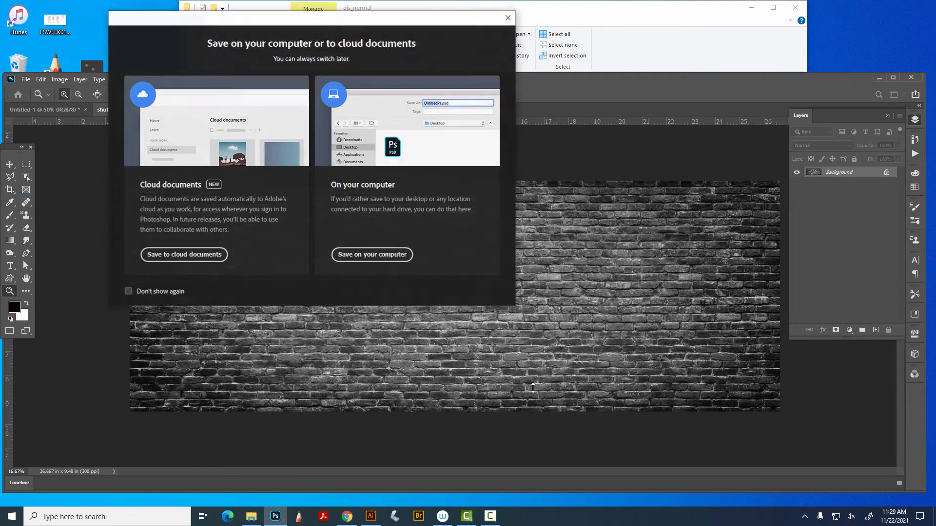
left_click(385, 254)
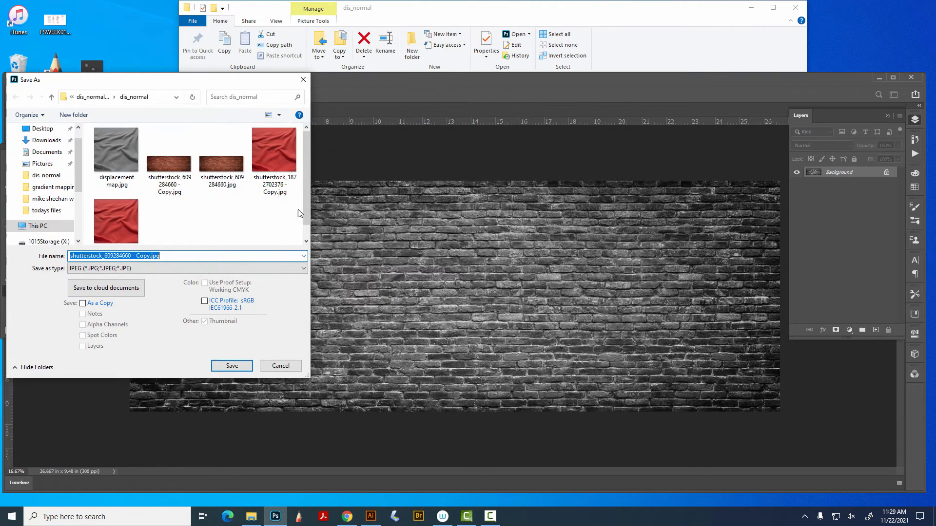
type("brick wall displacement")
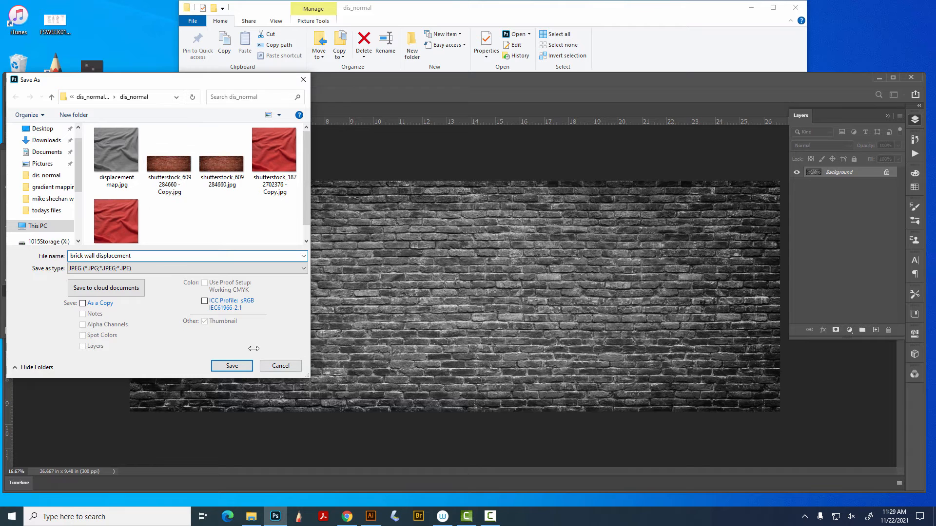
left_click(232, 365)
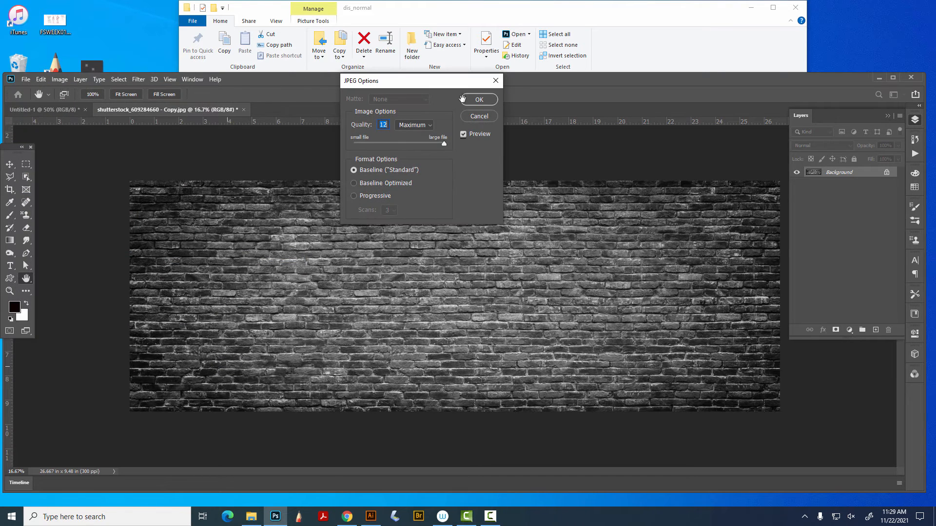
left_click(476, 99)
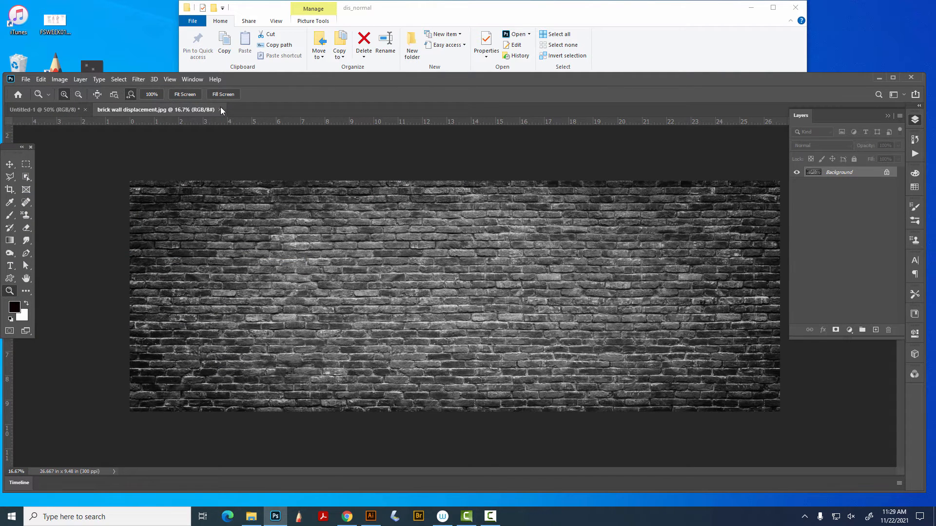
left_click(220, 109)
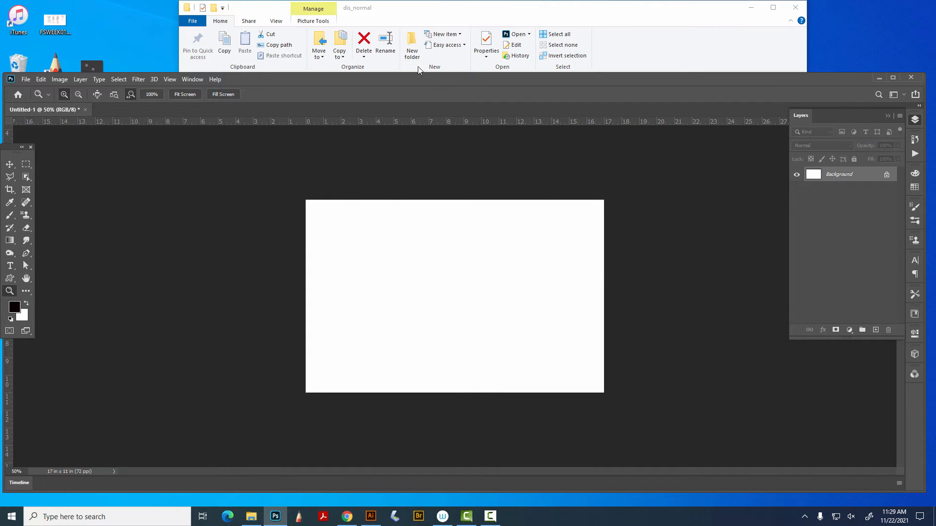
Open the colour brick photo shutterstock_609284660 - Copy.jpg from the dis_normal folder in Photoshop.
left_click(573, 19)
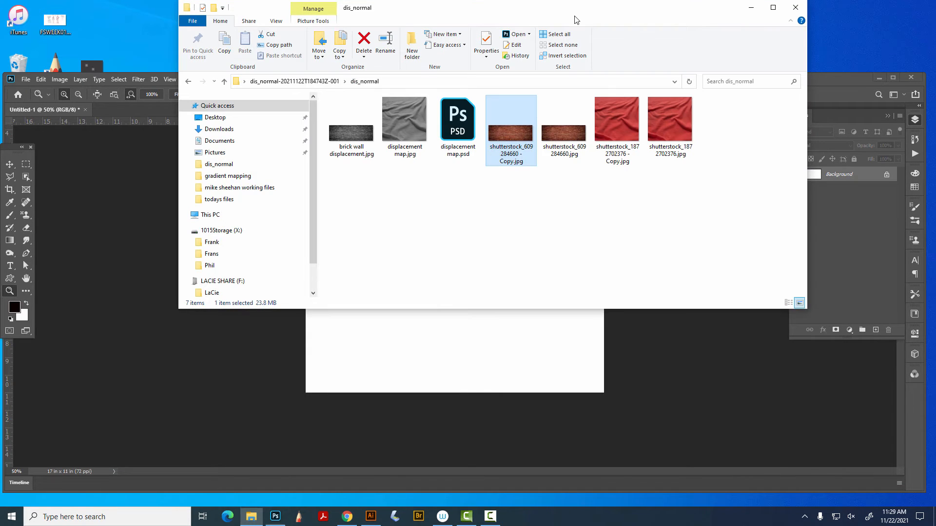
left_click(563, 140)
double_click(516, 136)
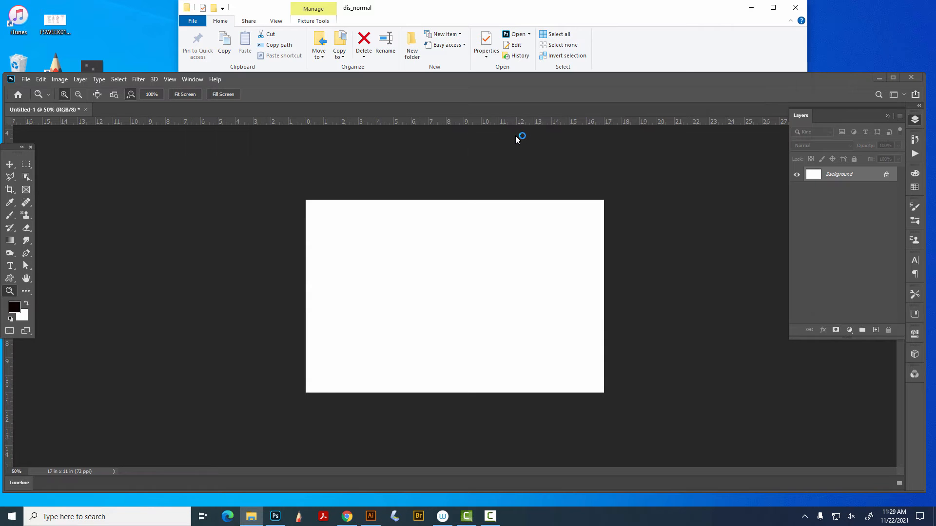
Add the black text "Blah Blah Blah" in Arial Black on the brick wall.
left_click(9, 267)
left_click(225, 246)
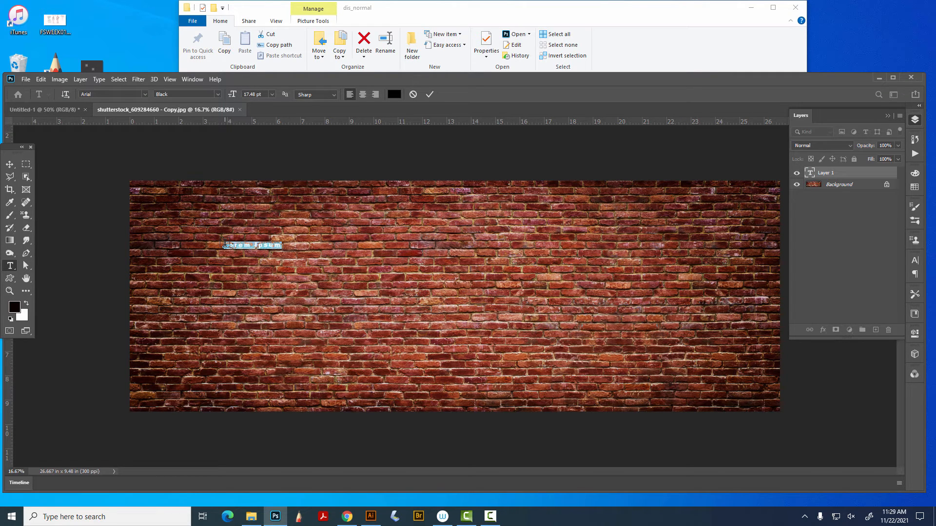
key("BackSpace")
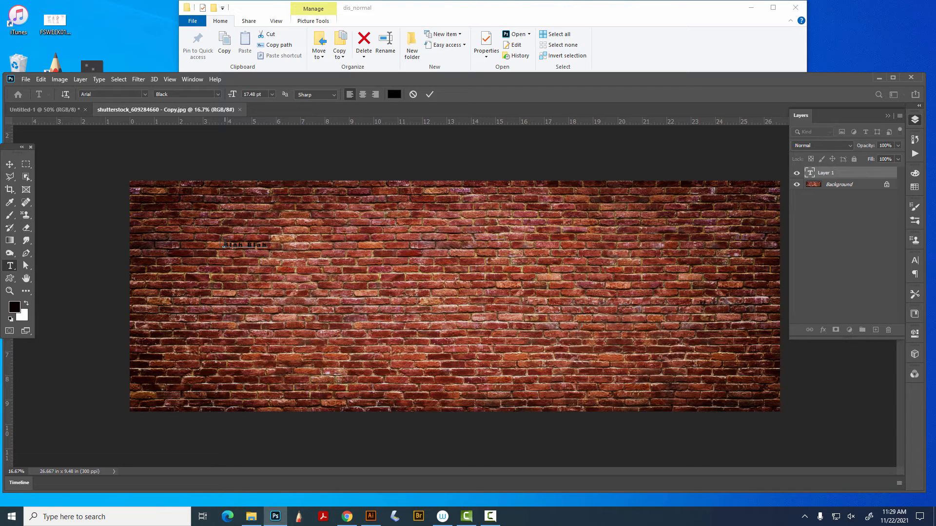
key("ctrl+Return")
Enlarge the text and tilt it upward across the brick wall, and convert its layer to a smart object.
left_click(10, 164)
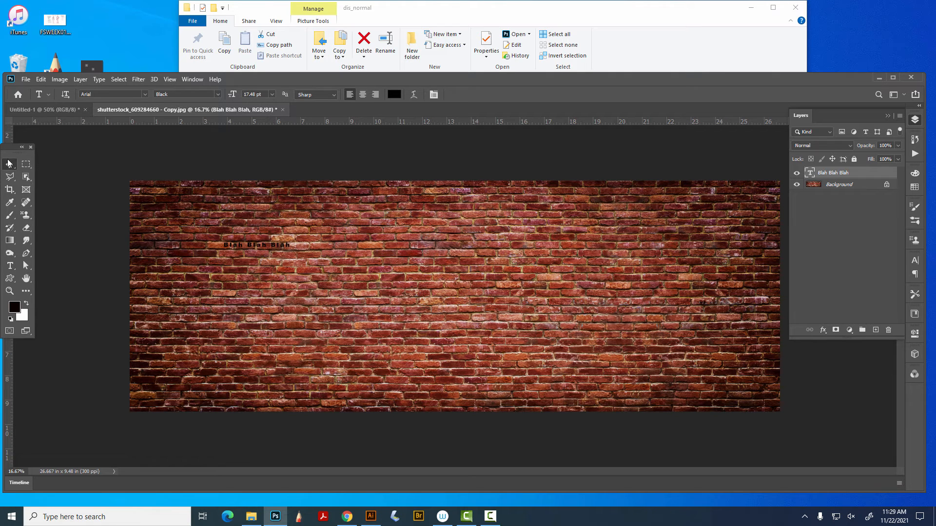
key("ctrl+t")
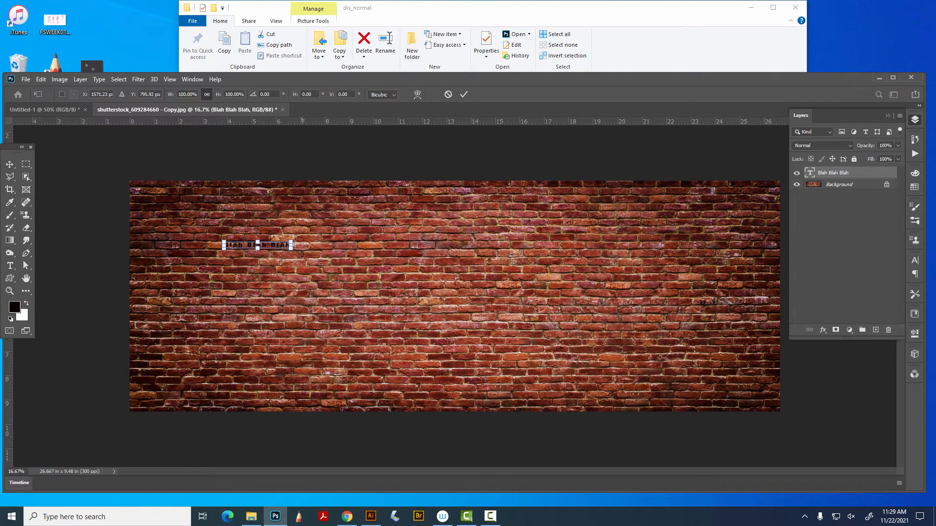
left_click_drag(291, 248, 780, 396)
left_click_drag(679, 262, 598, 298)
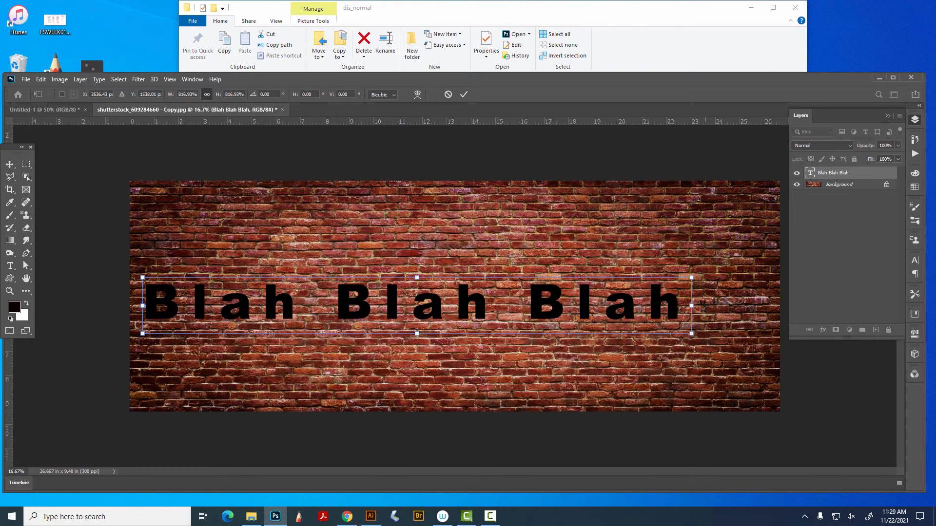
left_click_drag(704, 307, 698, 249)
left_click_drag(606, 266, 629, 236)
key("Return")
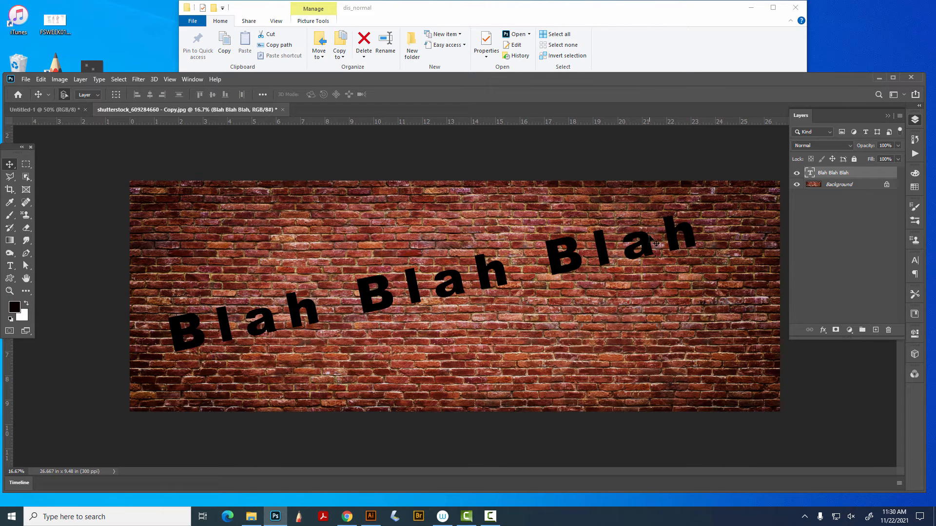
right_click(852, 174)
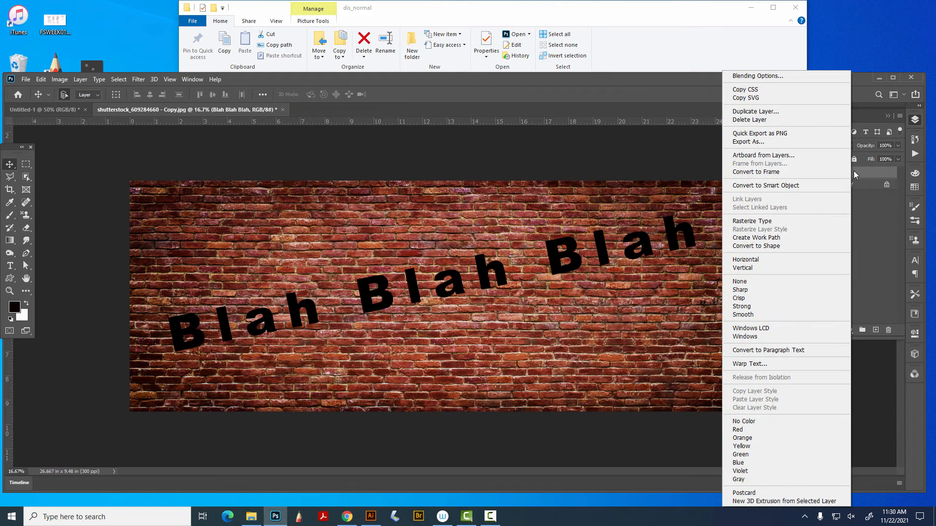
left_click(785, 185)
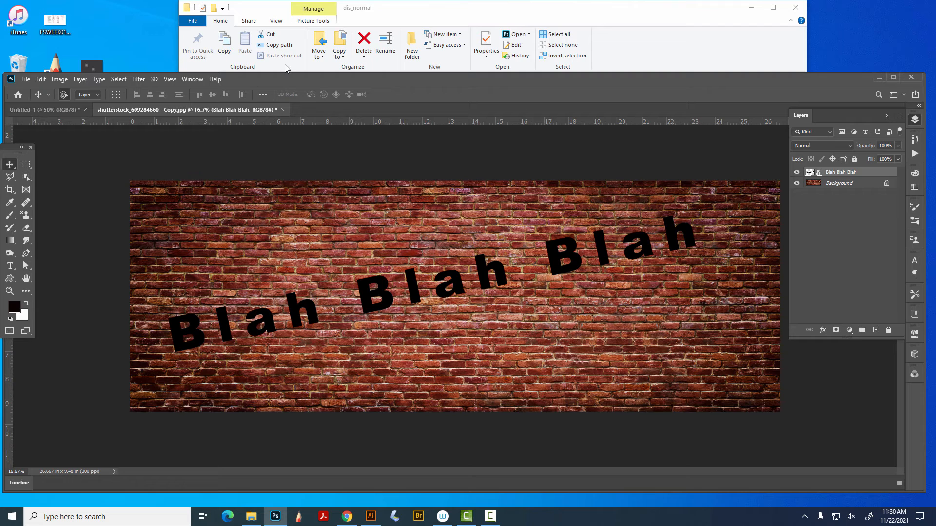
Try the Displace filter on the text at horizontal and vertical scale 40 with displacement map.psd, and undo it.
left_click(138, 80)
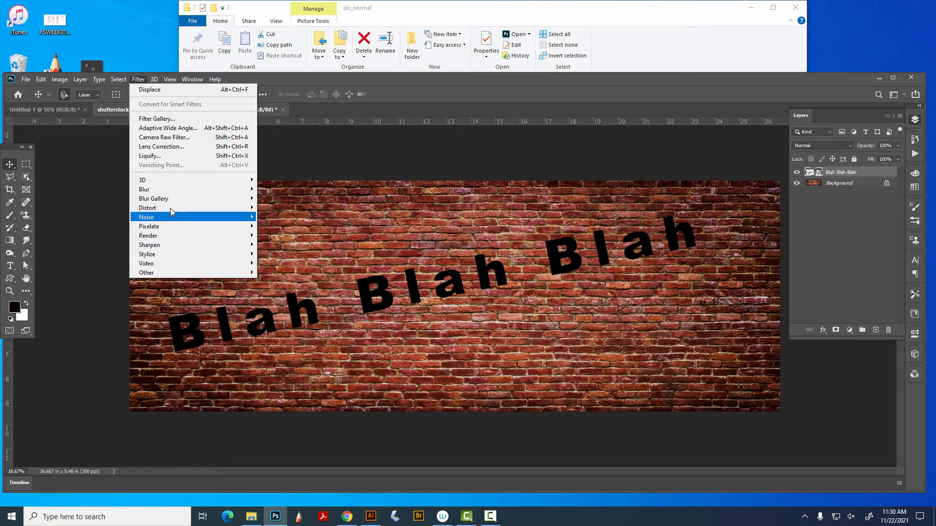
mouse_move(171, 209)
left_click(294, 208)
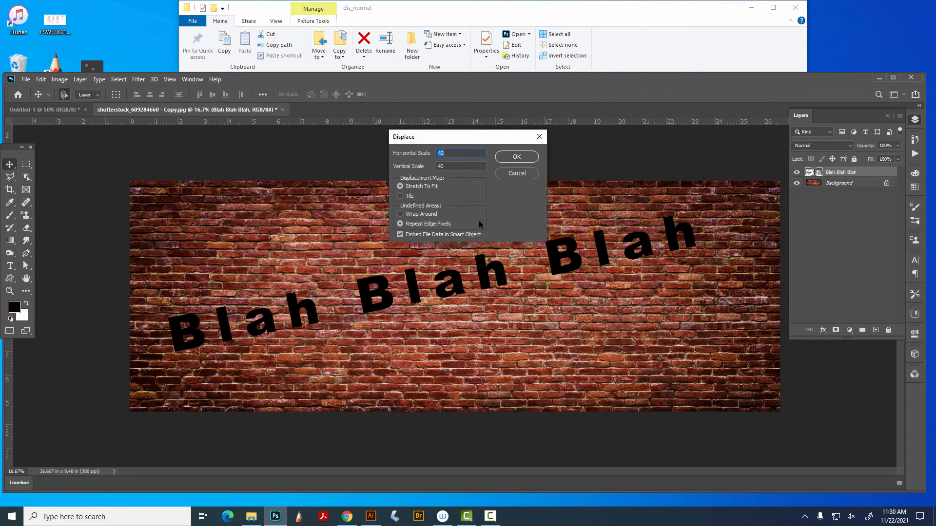
left_click(515, 157)
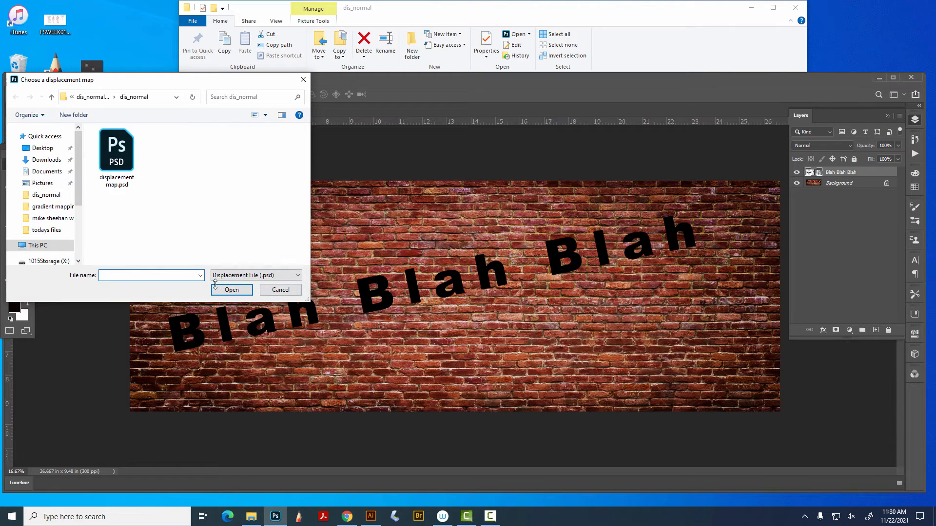
double_click(117, 152)
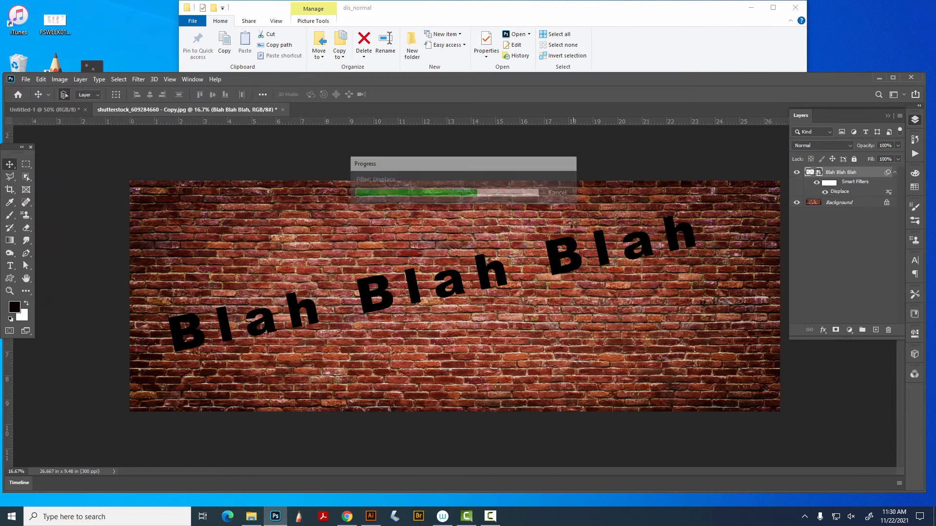
key("ctrl+z")
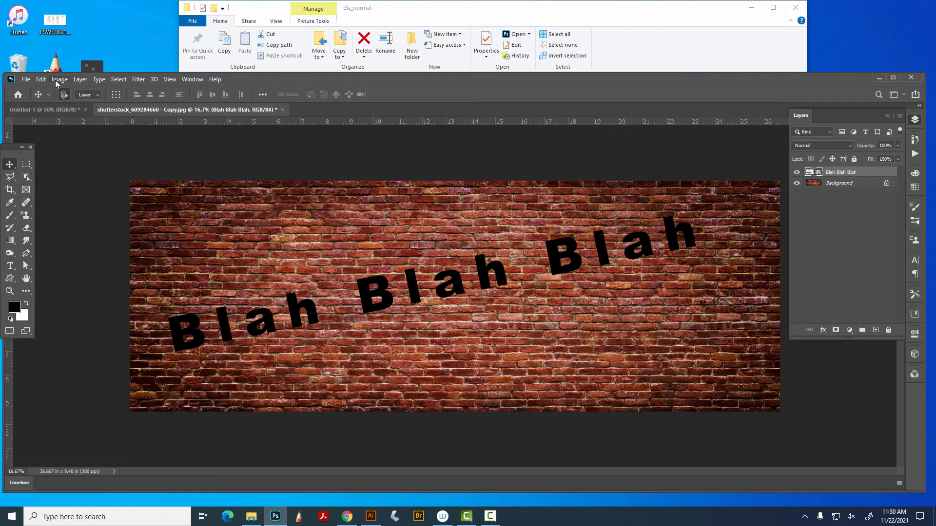
left_click(139, 80)
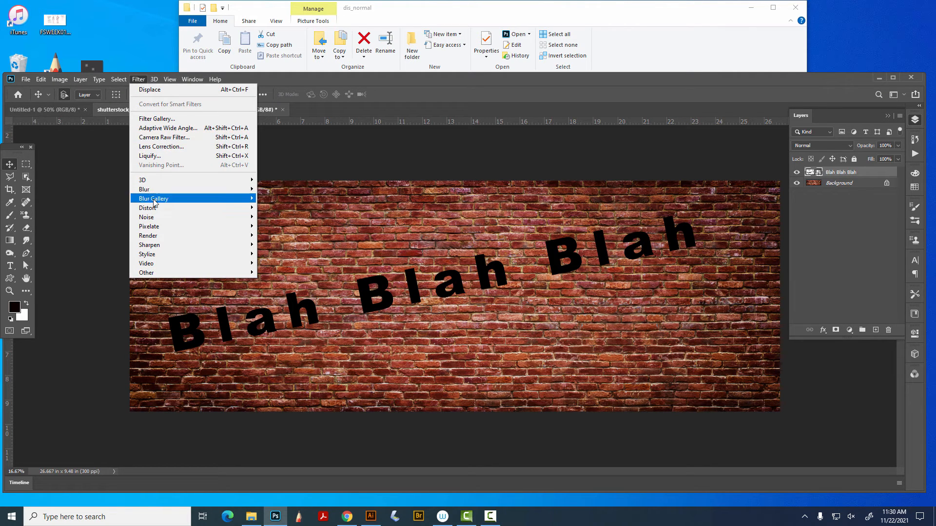
mouse_move(156, 208)
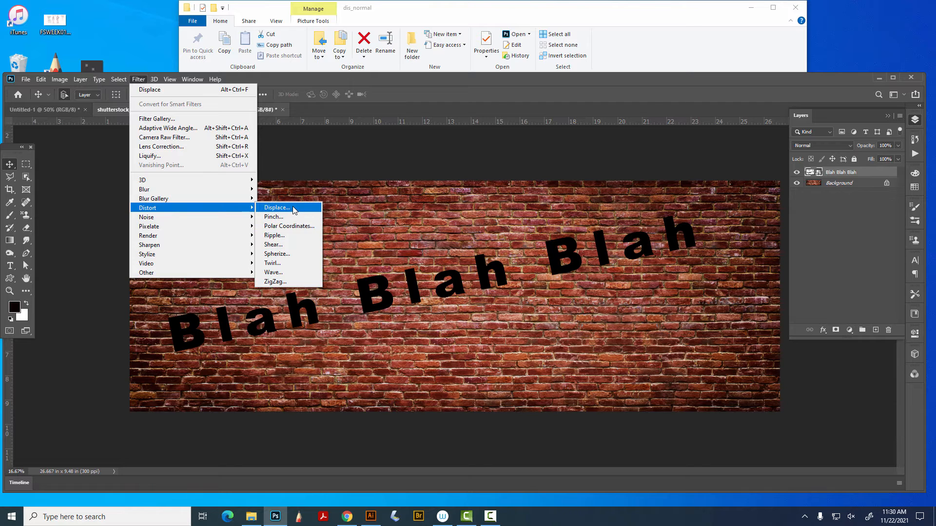
left_click(291, 207)
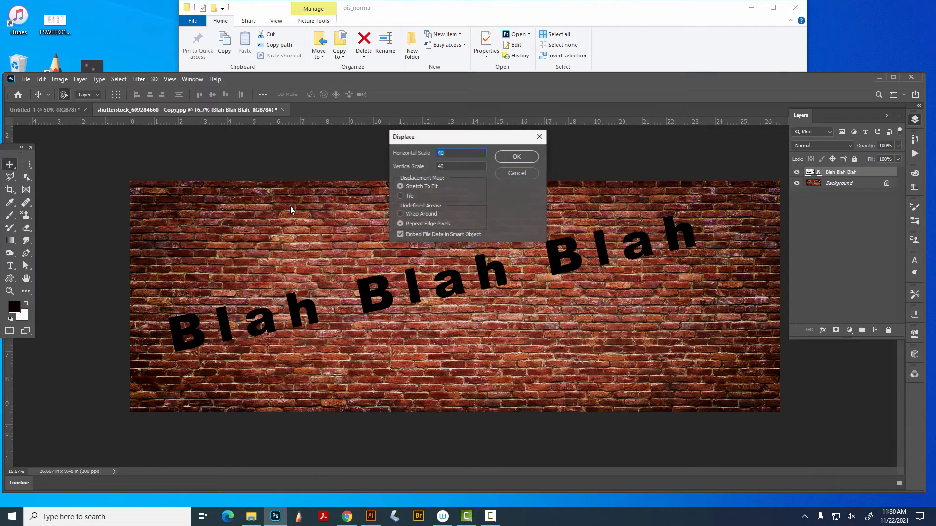
left_click(531, 160)
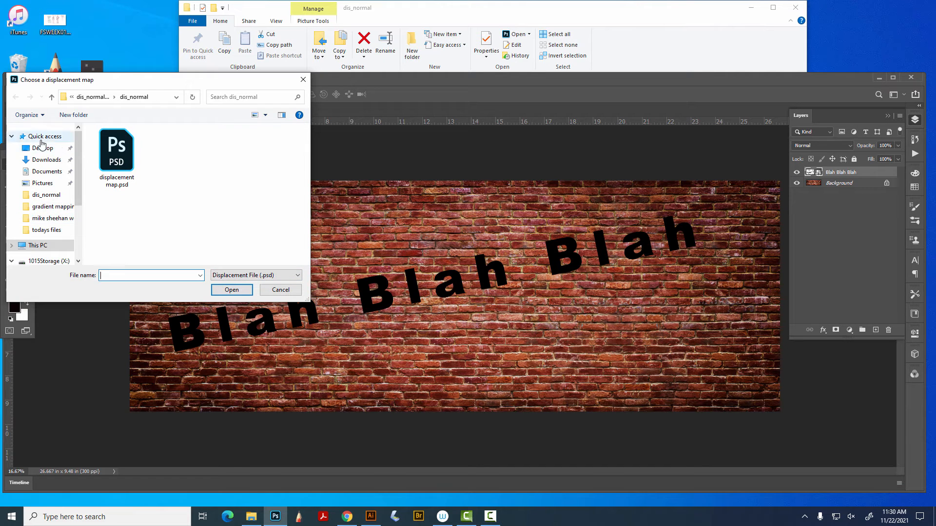
left_click(283, 290)
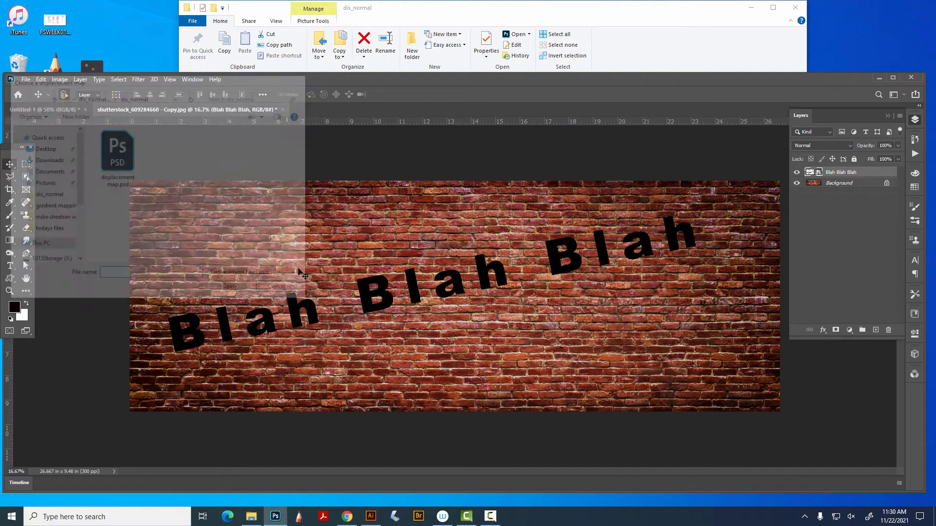
Uncover the dis_normal folder window and open brick wall displacement.jpg in Photoshop.
left_click_drag(609, 77, 642, 270)
left_click(583, 173)
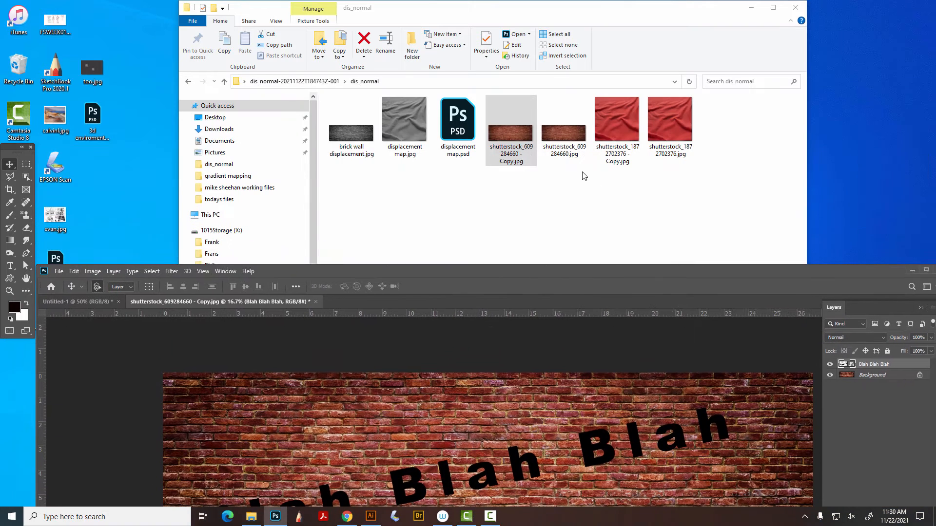
left_click(344, 132)
double_click(349, 136)
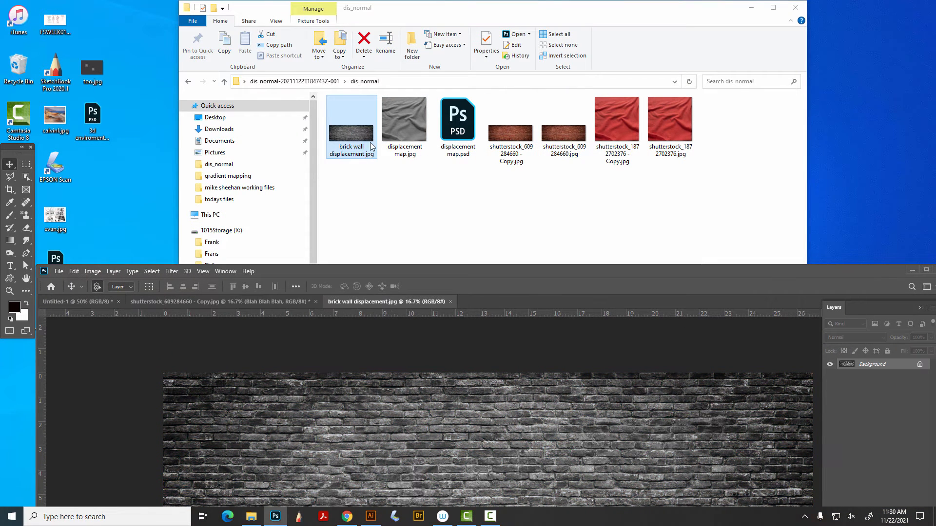
Save the grey brick image on the computer in Photoshop format as brick wall displacement.psd and close it.
left_click_drag(416, 271, 400, 101)
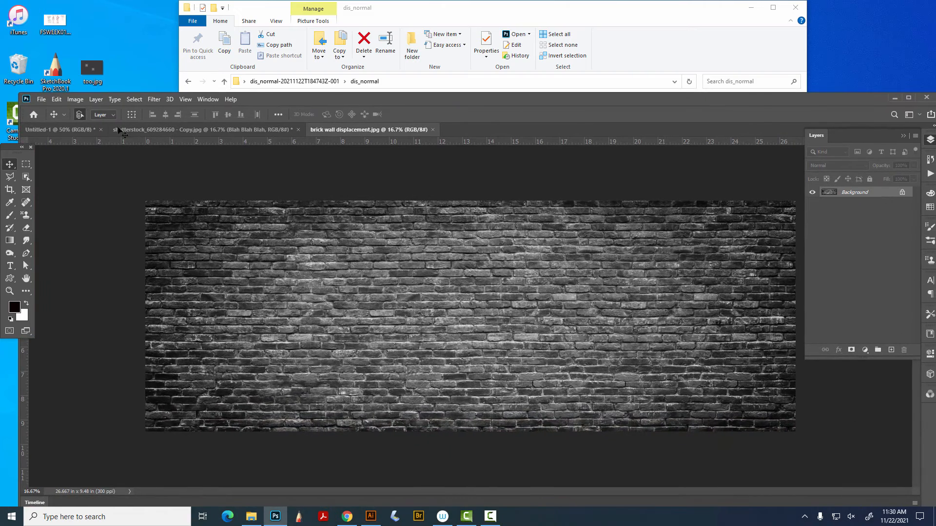
left_click(43, 99)
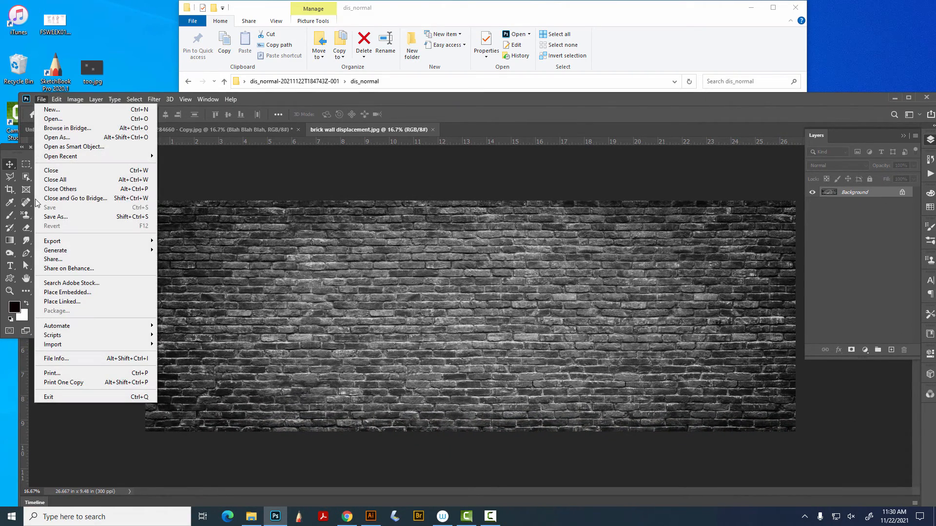
left_click(53, 217)
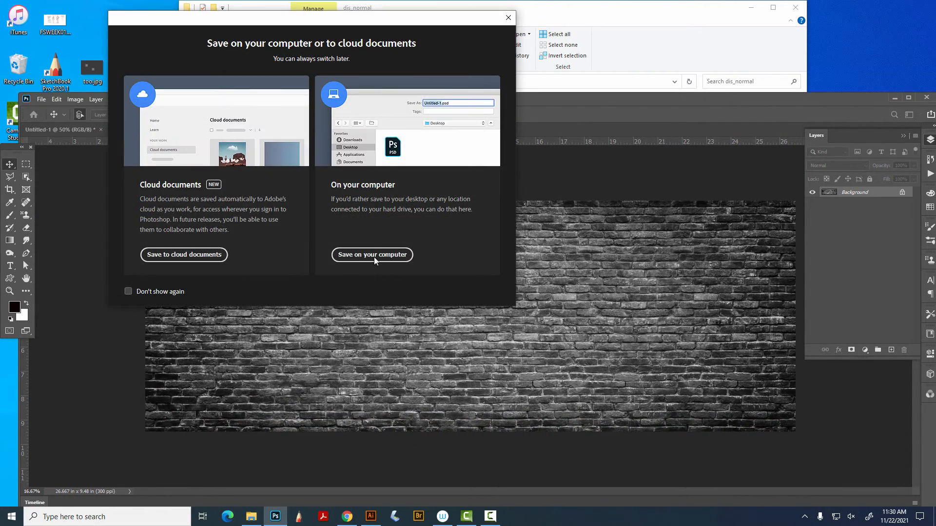
left_click(373, 253)
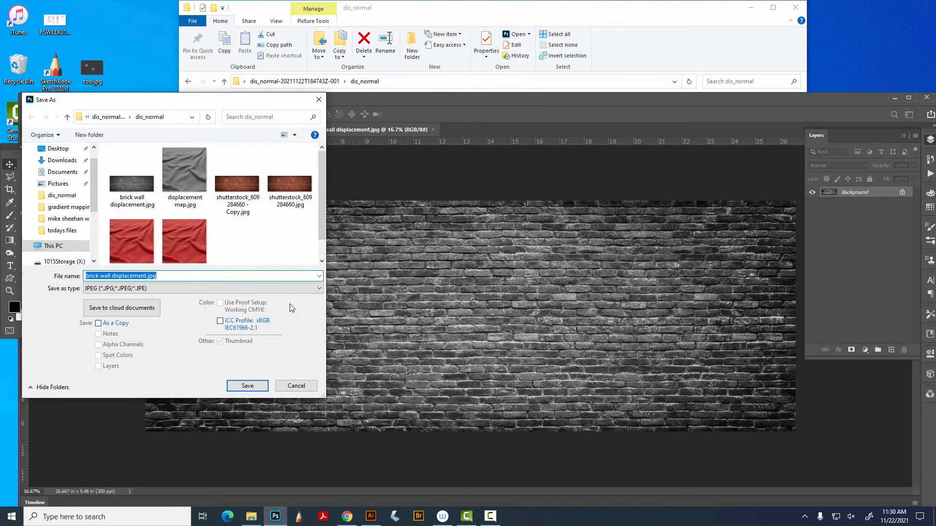
left_click(161, 288)
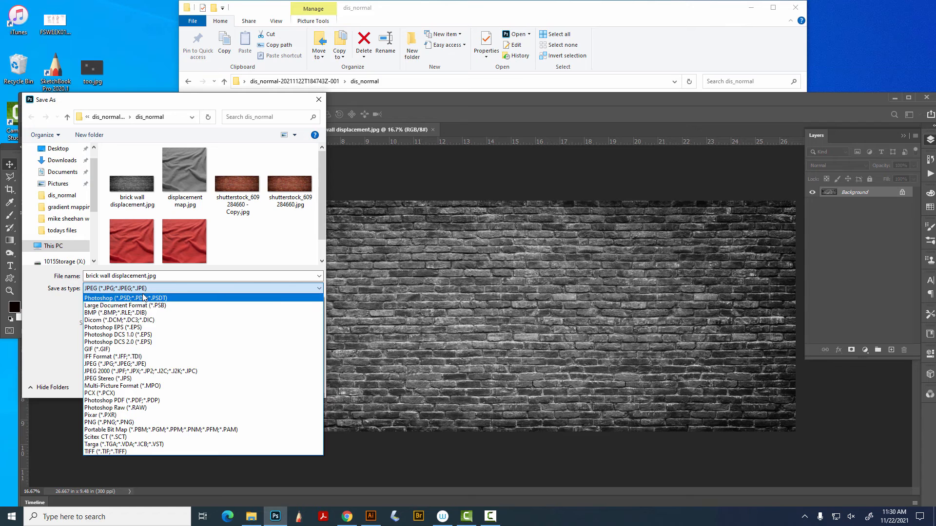
left_click(145, 299)
left_click(247, 387)
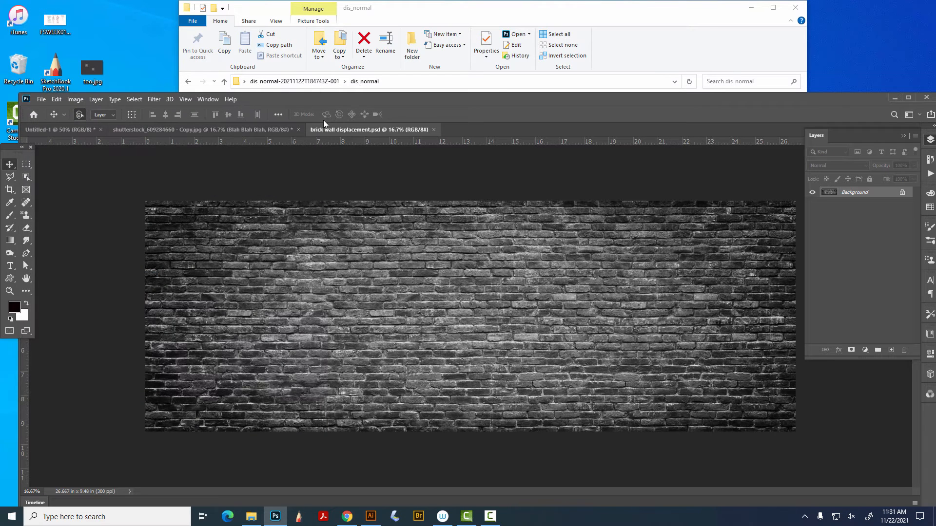
left_click(433, 130)
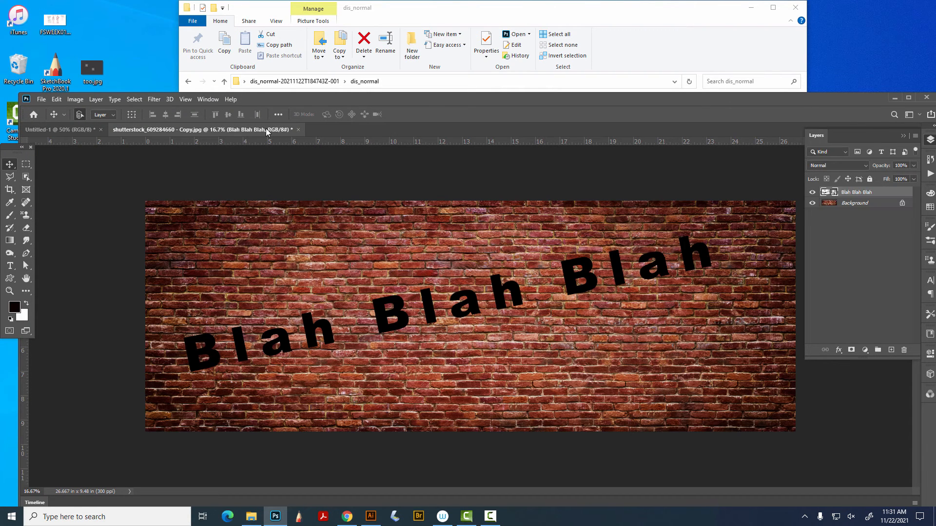
Apply the Displace filter to the text at horizontal and vertical scale 40 using brick wall displacement.psd.
left_click_drag(428, 96, 409, 57)
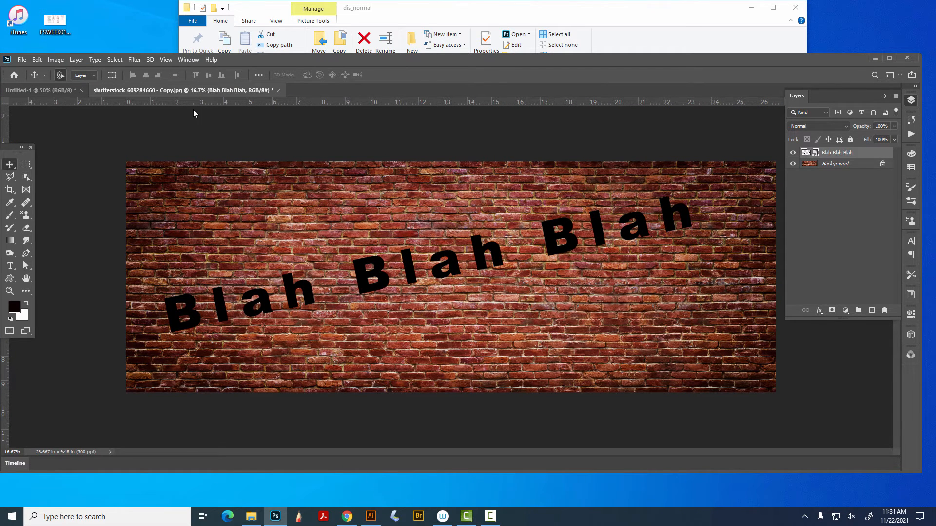
left_click(134, 59)
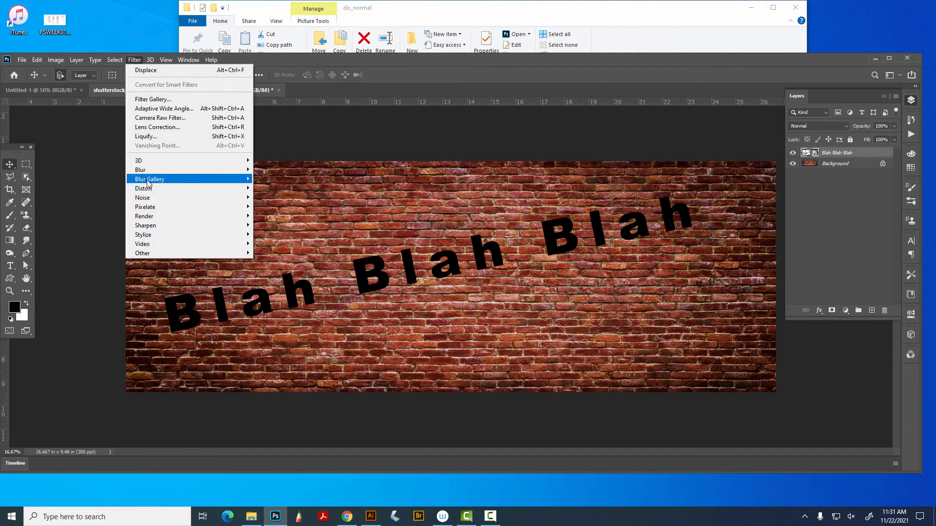
left_click(286, 189)
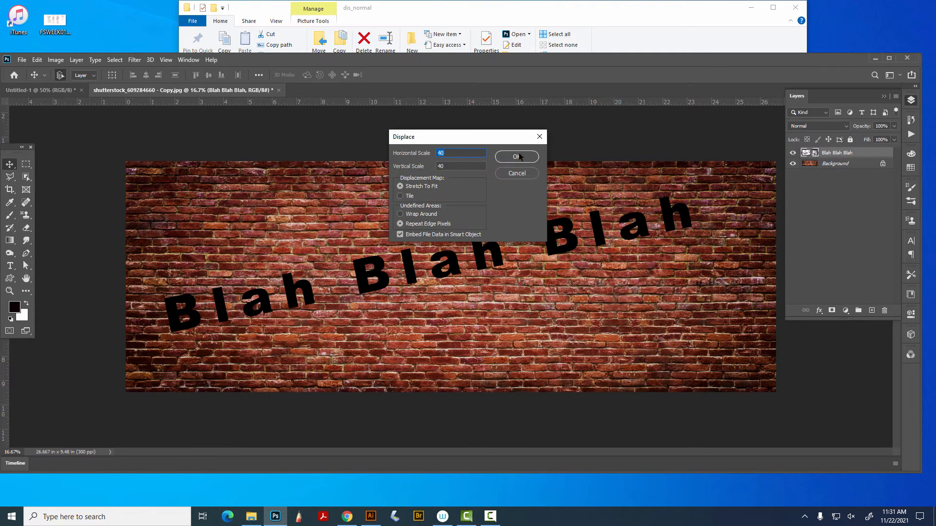
left_click(521, 157)
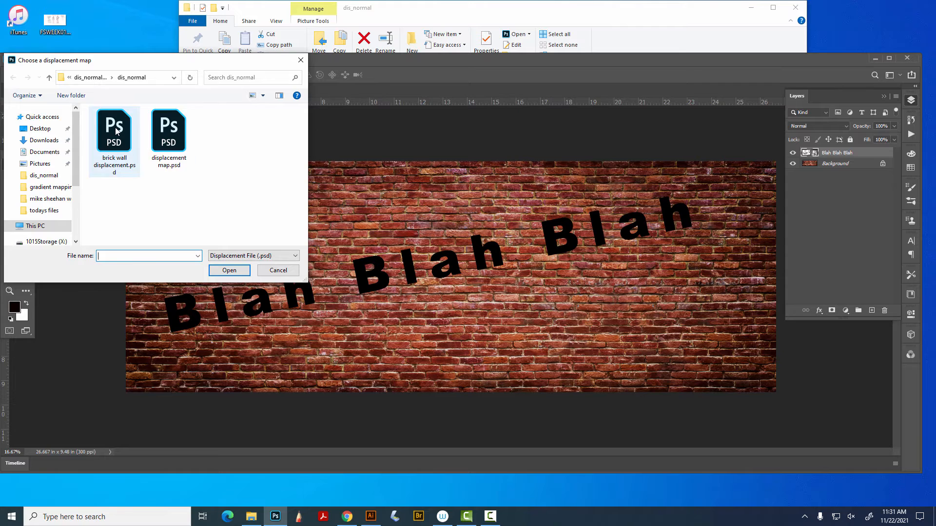
double_click(115, 129)
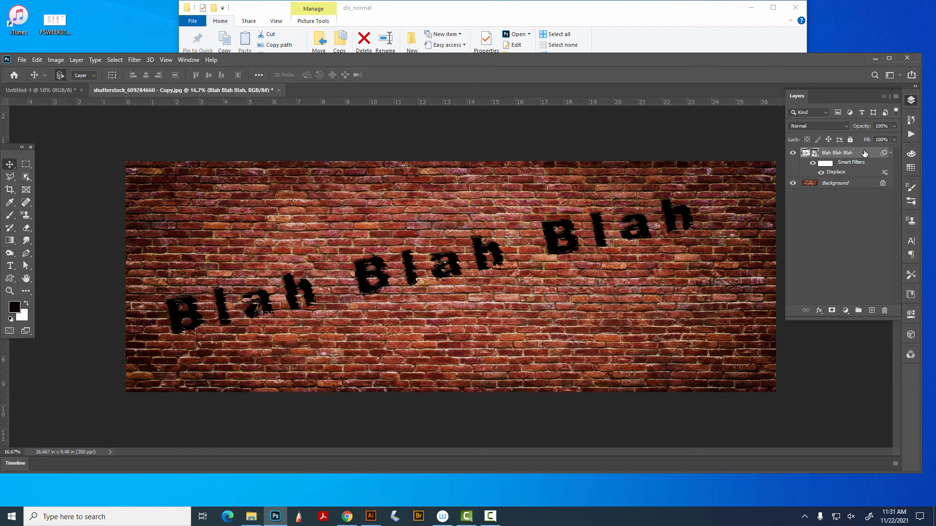
Add a Color Overlay to the displaced text in dark yellow a79f17 with Normal blending at 100% opacity.
left_click(74, 59)
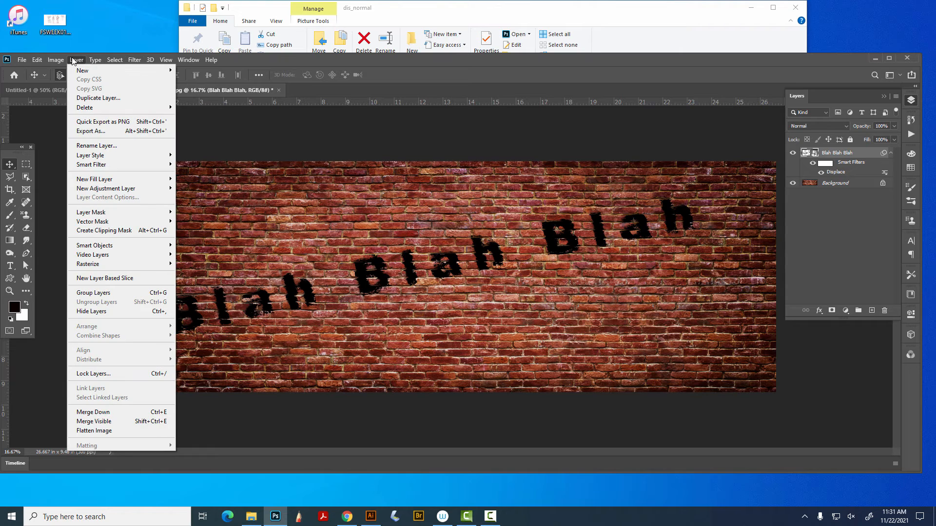
mouse_move(95, 156)
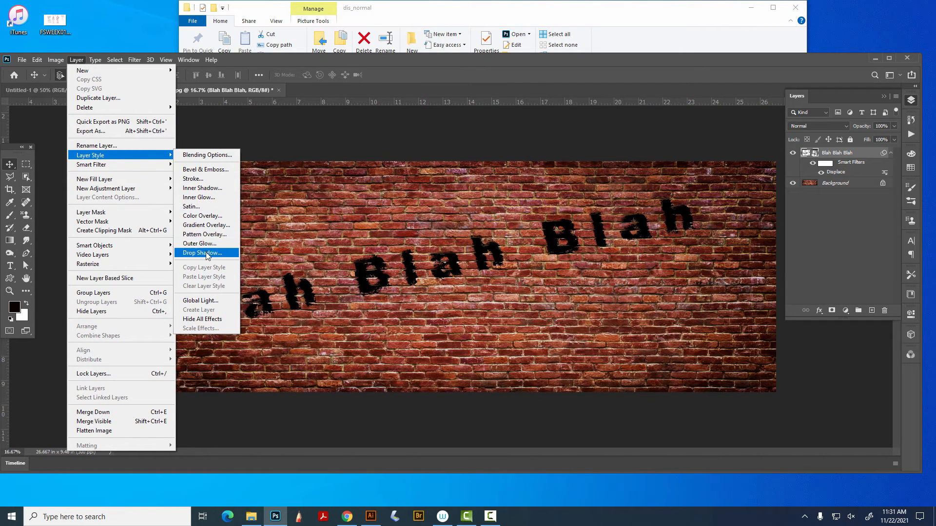
left_click(200, 217)
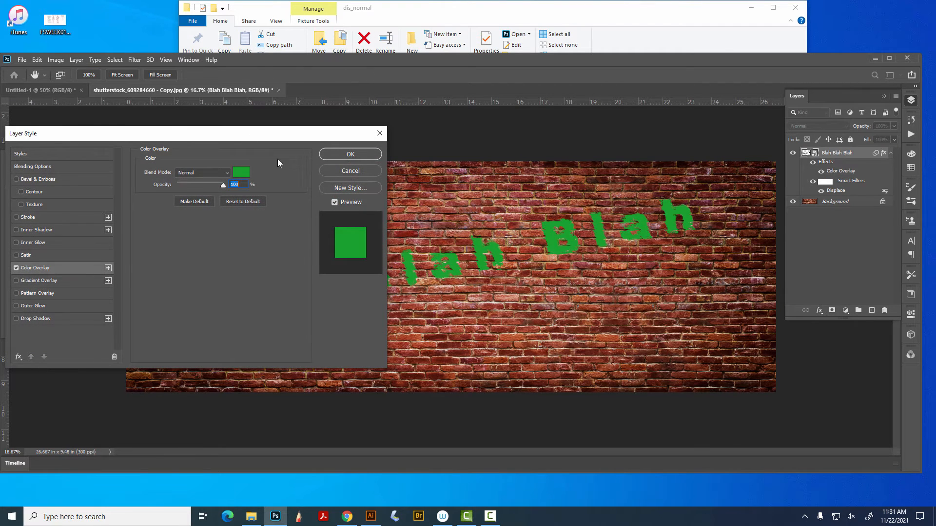
left_click_drag(251, 137, 746, 285)
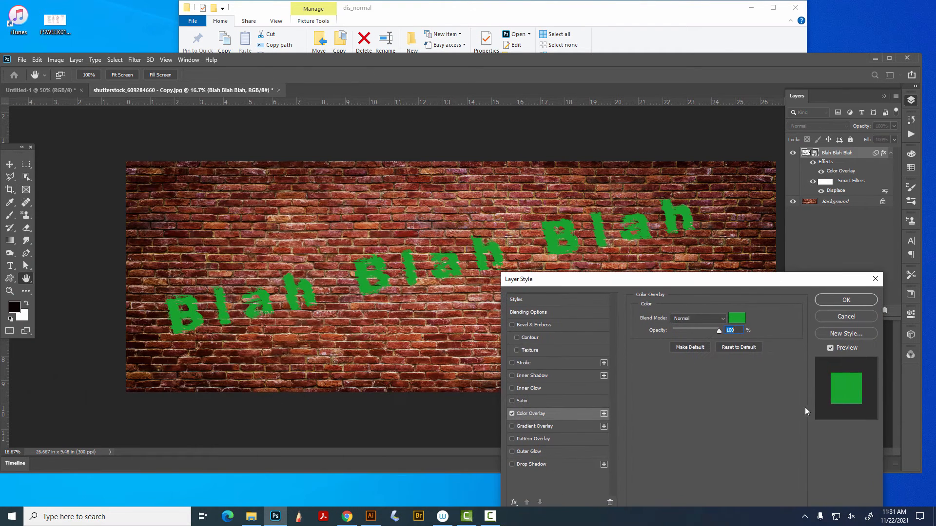
left_click(736, 319)
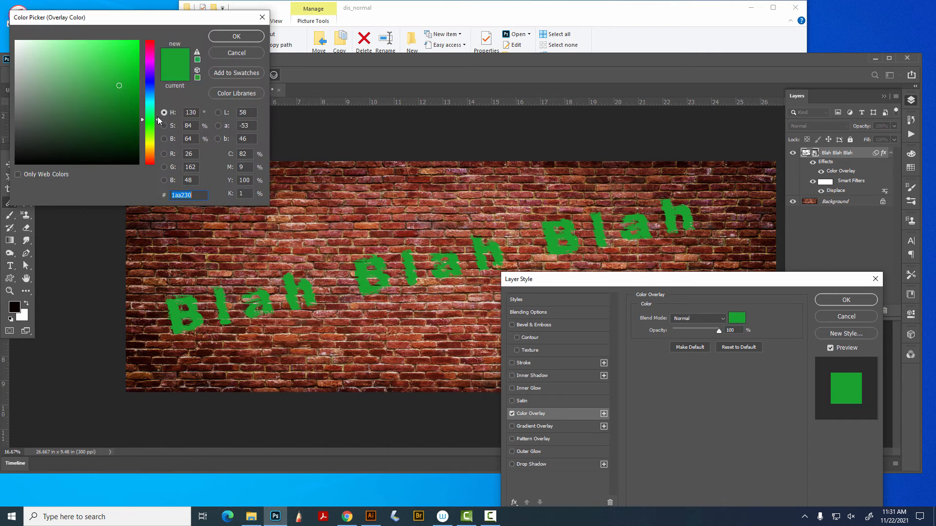
mouse_move(158, 121)
left_mouse_down()
mouse_move(158, 53)
mouse_move(167, 114)
mouse_move(158, 138)
left_mouse_up()
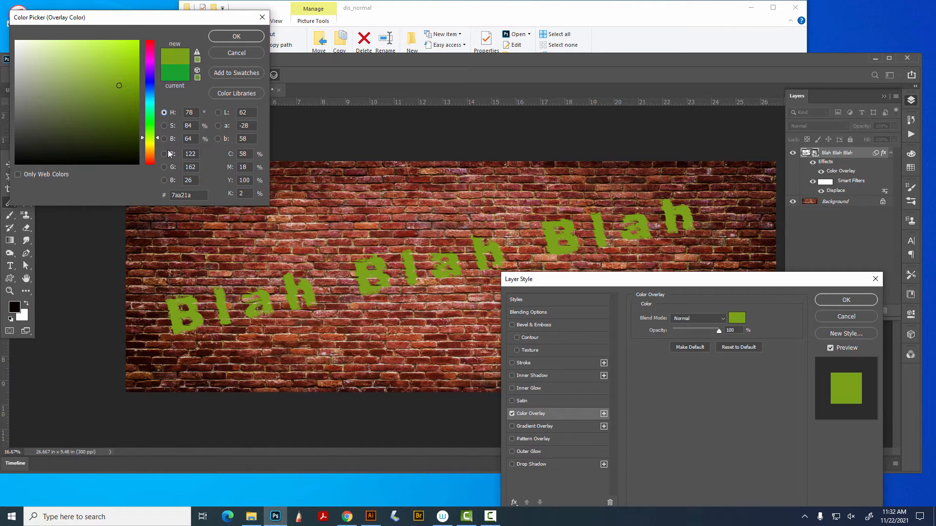
left_click_drag(158, 138, 160, 148)
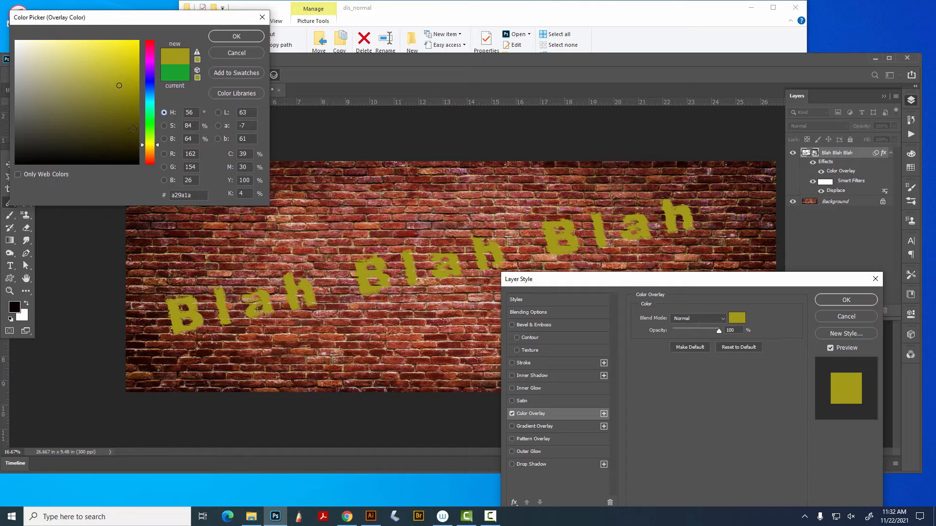
left_click(121, 95)
mouse_move(121, 95)
left_mouse_down()
mouse_move(122, 103)
mouse_move(122, 83)
left_mouse_up()
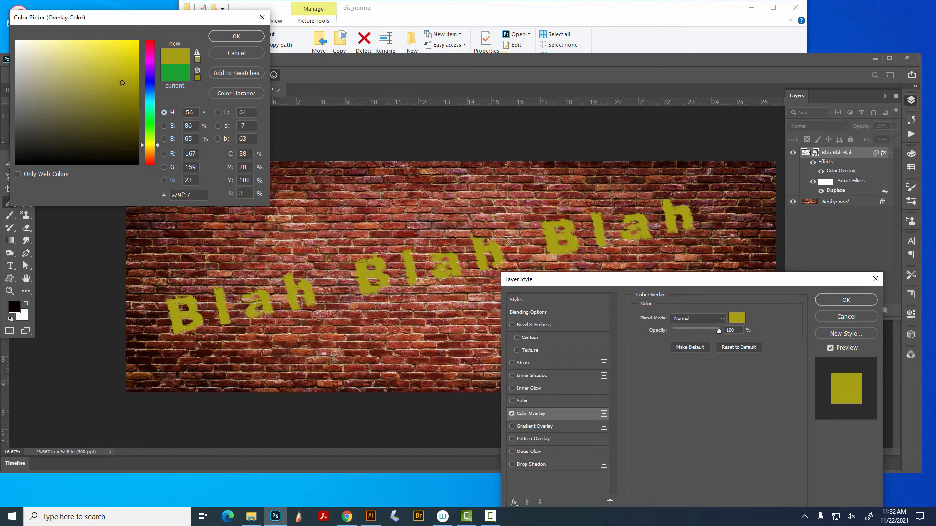
left_click(235, 37)
left_click(847, 300)
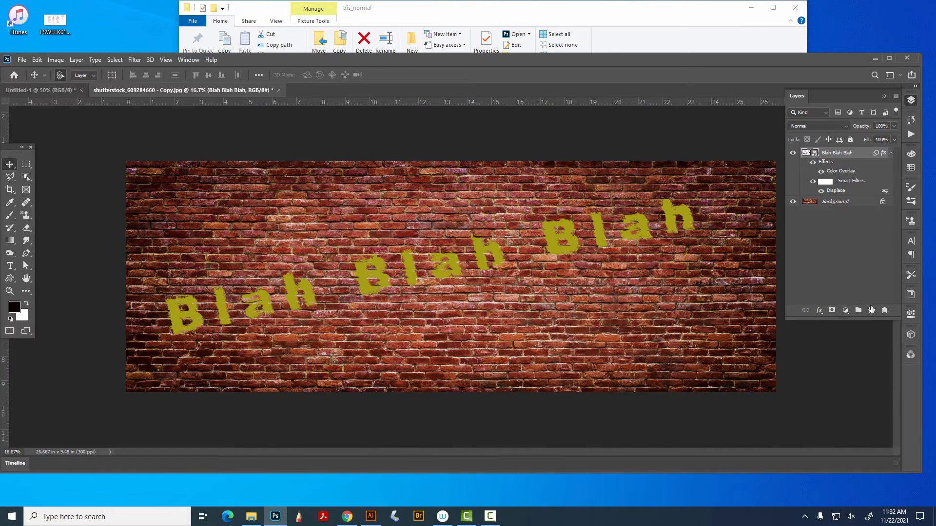
Merge the text layer with a new blank layer and set the merged layer's blend mode to Hard Light.
left_click(872, 311)
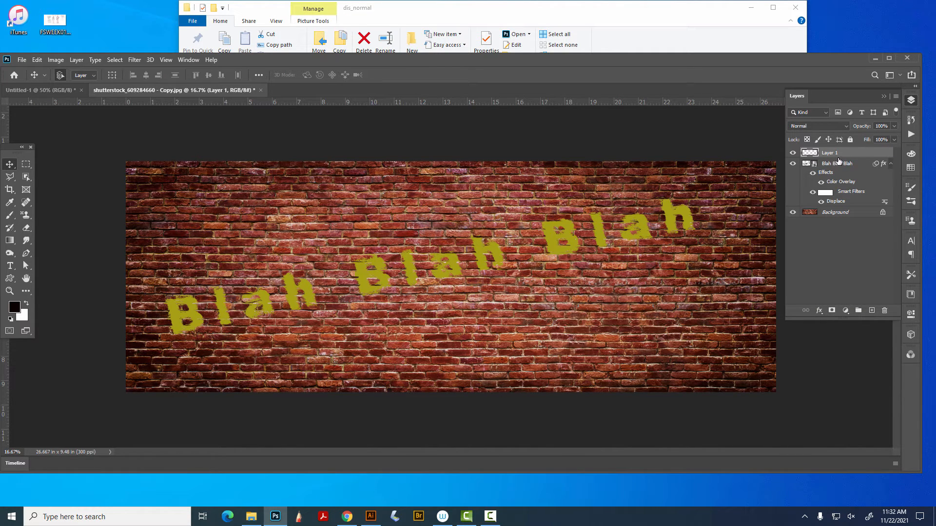
left_click(805, 164)
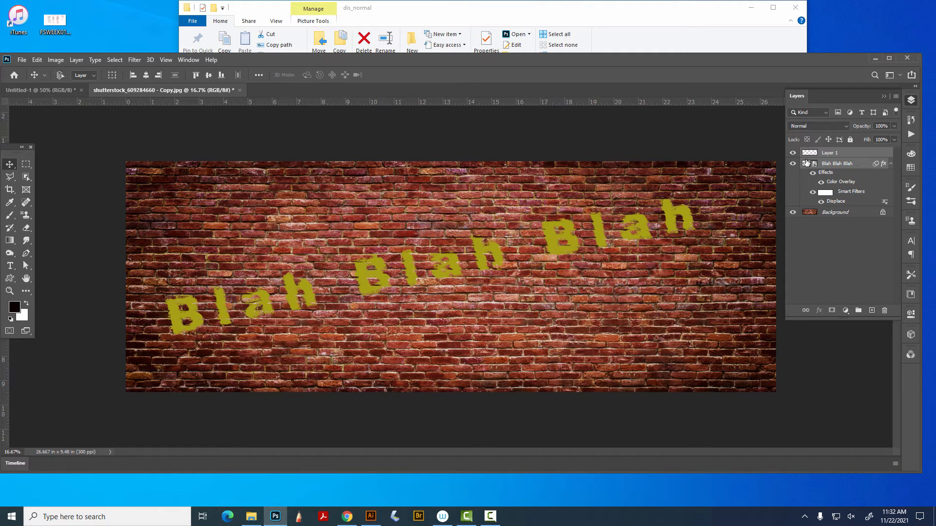
key("ctrl+e")
left_click(823, 126)
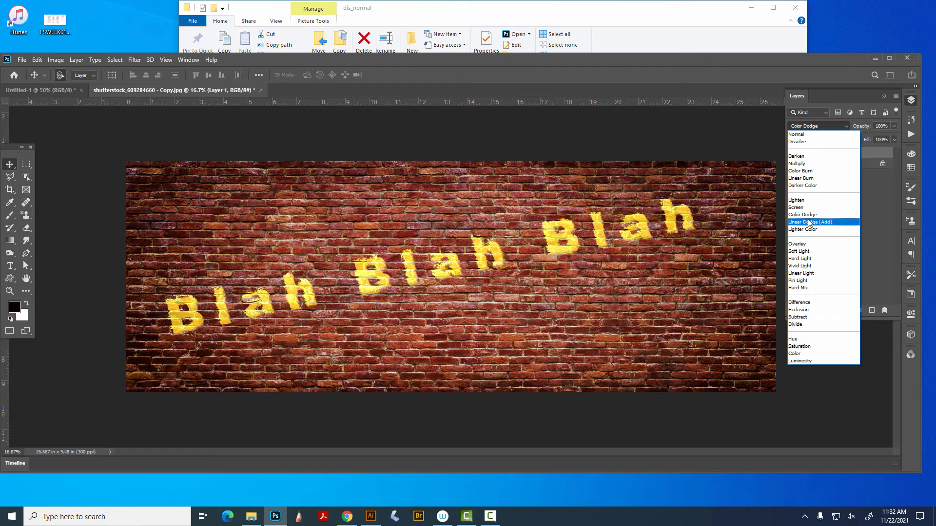
left_click(804, 260)
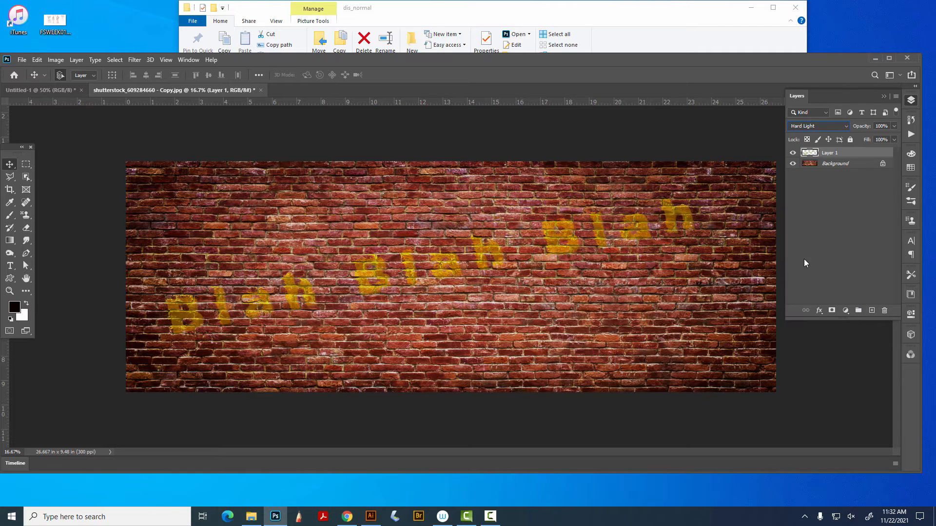
Duplicate the Hard Light text layer twice and reduce the topmost copy's opacity to 59%.
left_click_drag(848, 153, 873, 310)
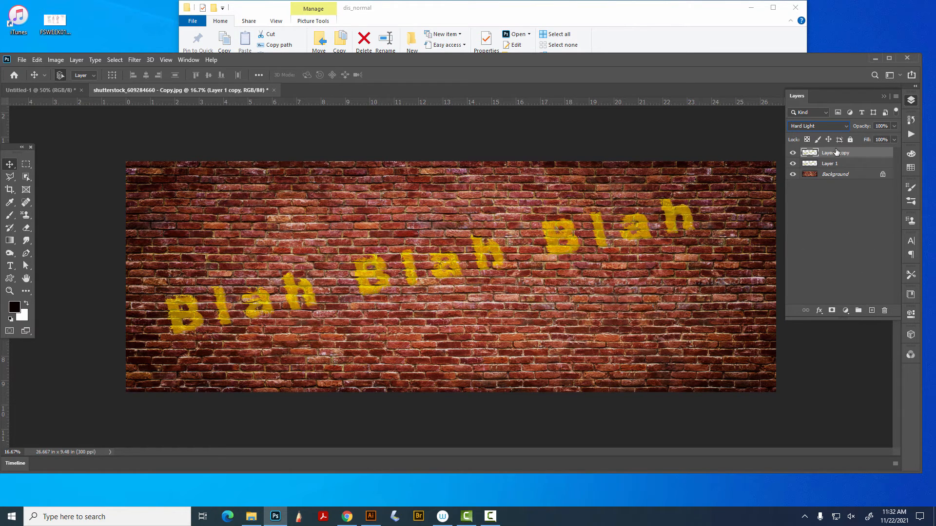
left_click_drag(837, 152, 871, 310)
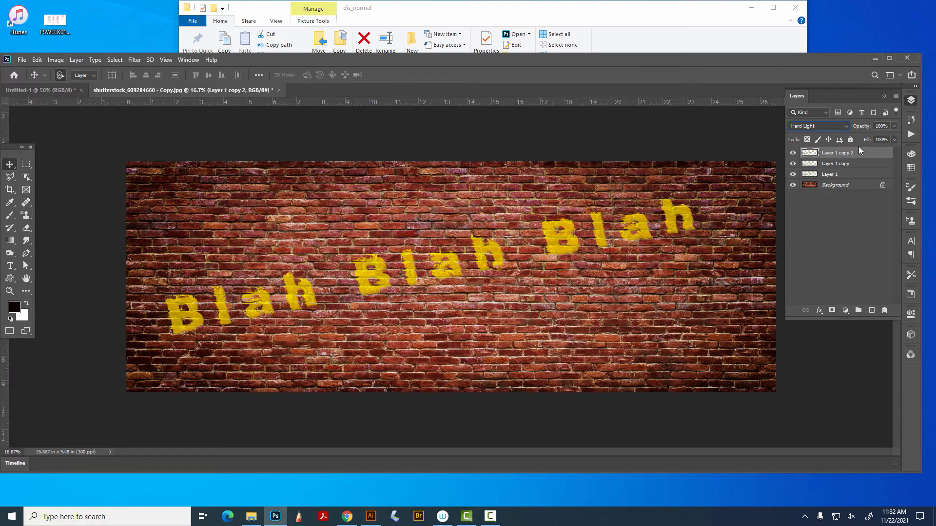
left_click(895, 126)
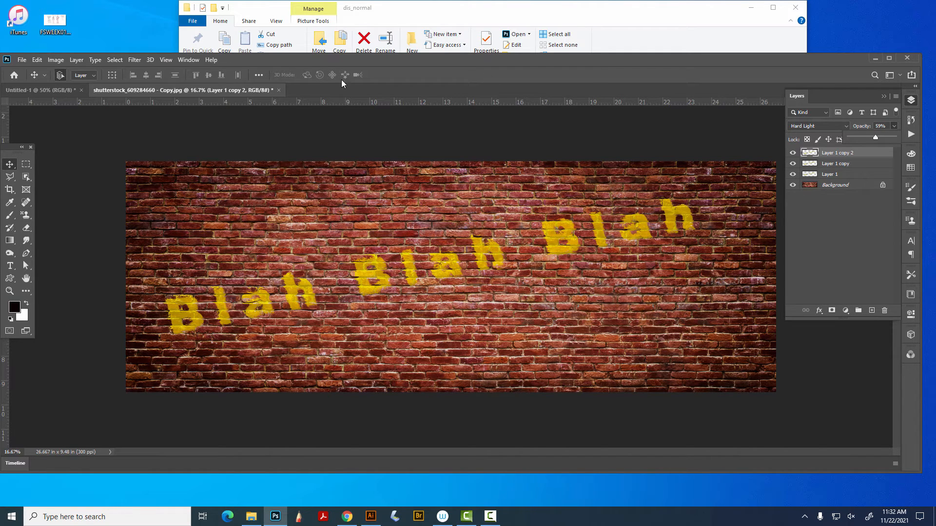
left_click(875, 58)
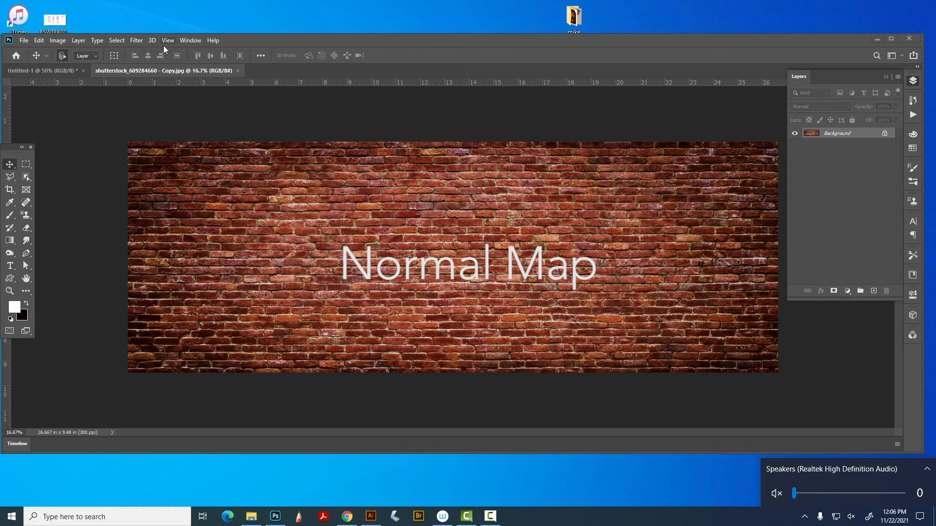
Start the Generate Normal Map filter on the brick wall image and rotate the preview sphere.
left_click(135, 40)
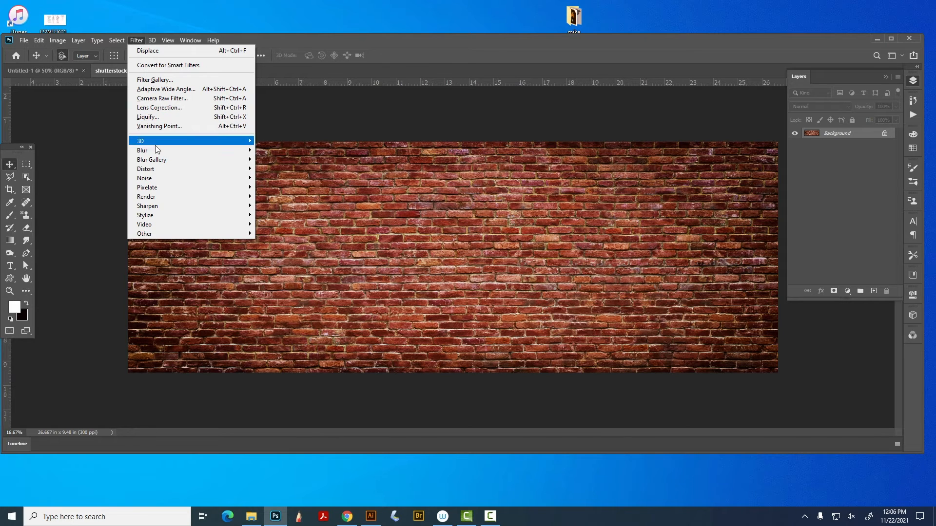
mouse_move(164, 145)
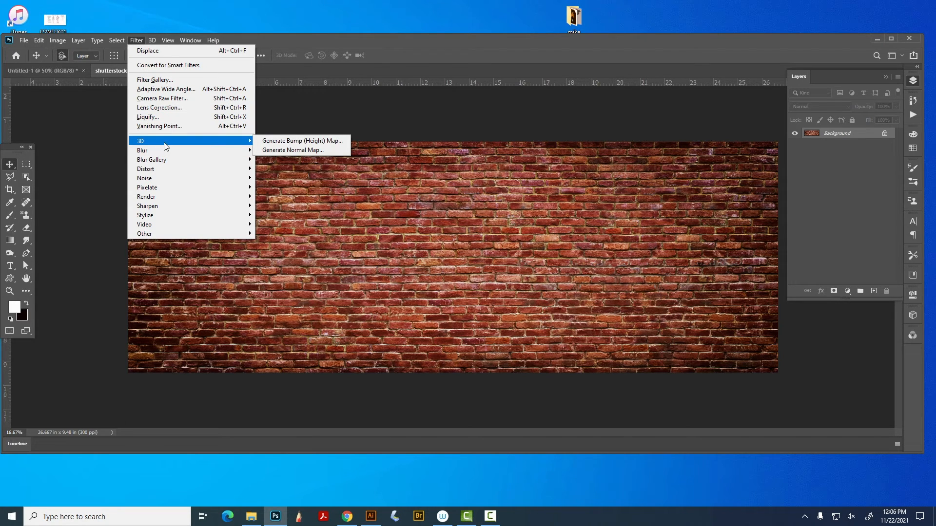
left_click(272, 151)
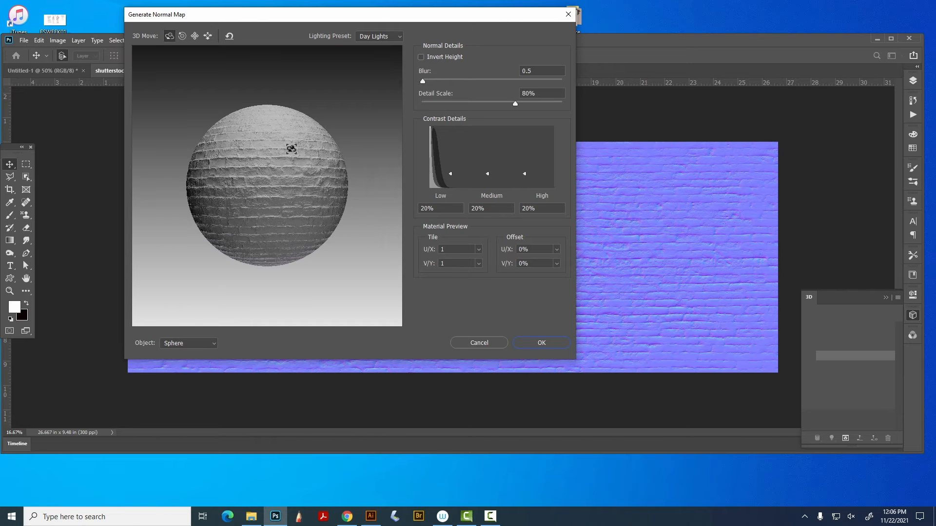
left_click_drag(292, 149, 277, 169)
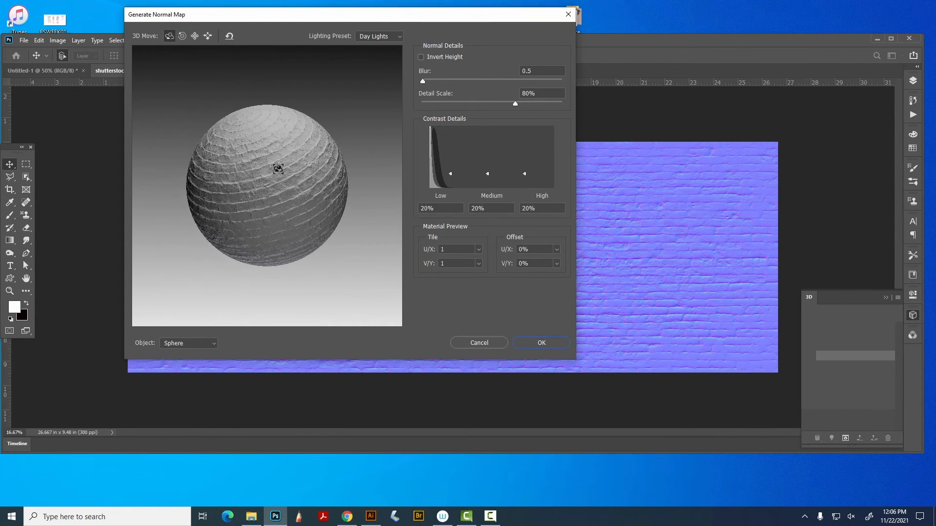
Preview the brick normal map on the Cube Wrap and Cube objects, rotating each to inspect its surfaces.
left_click(191, 343)
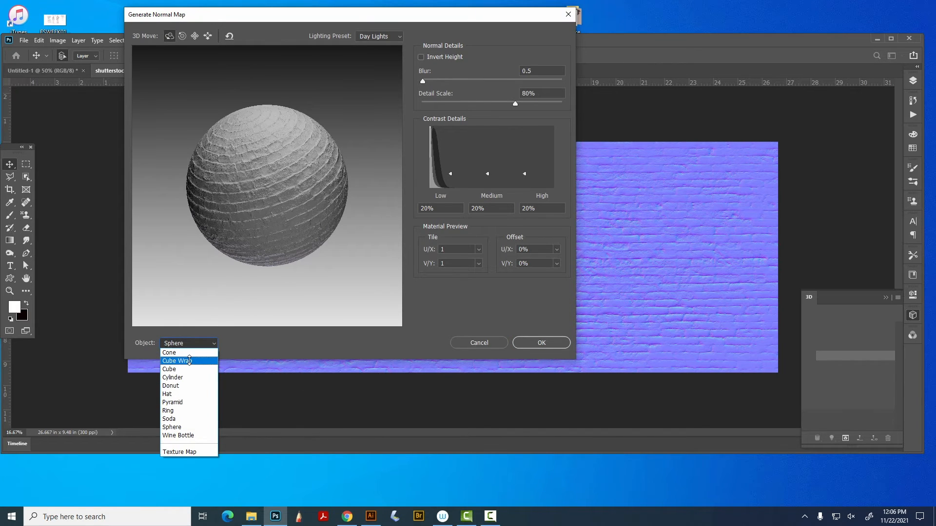
left_click(190, 361)
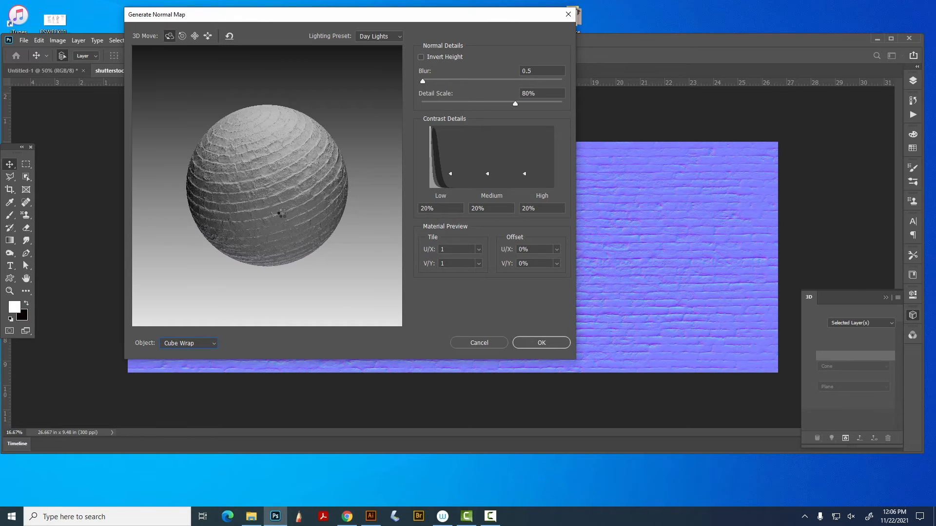
mouse_move(271, 215)
left_mouse_down()
mouse_move(246, 188)
mouse_move(226, 192)
mouse_move(228, 215)
mouse_move(259, 225)
mouse_move(263, 215)
mouse_move(322, 218)
mouse_move(282, 219)
left_mouse_up()
left_click(213, 344)
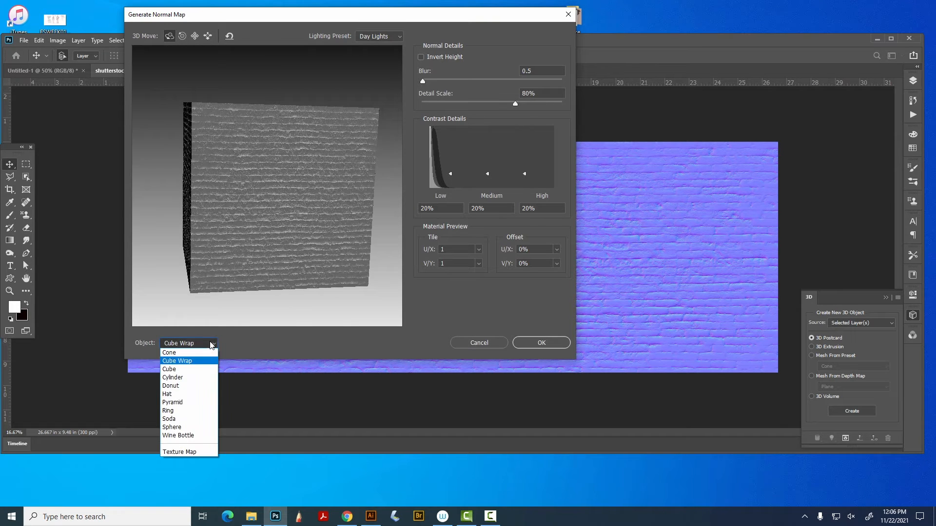
left_click(186, 370)
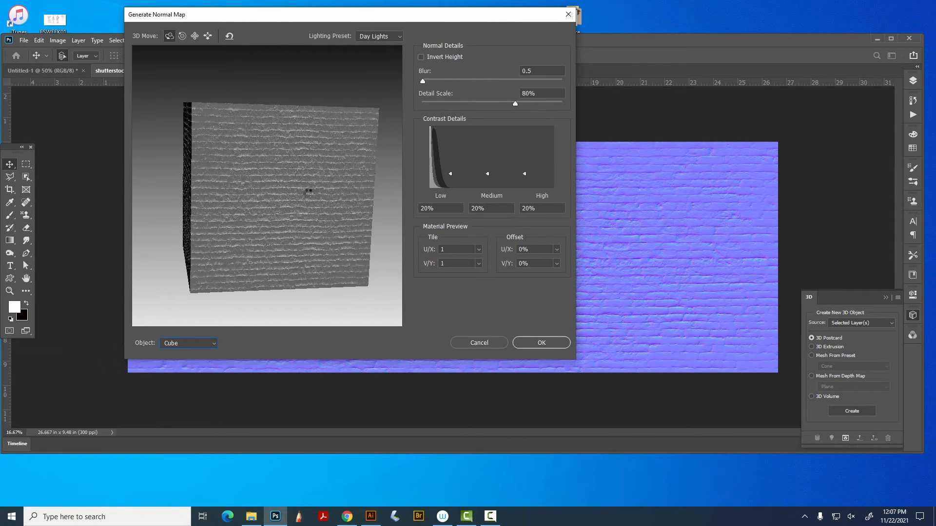
left_click_drag(273, 206, 280, 177)
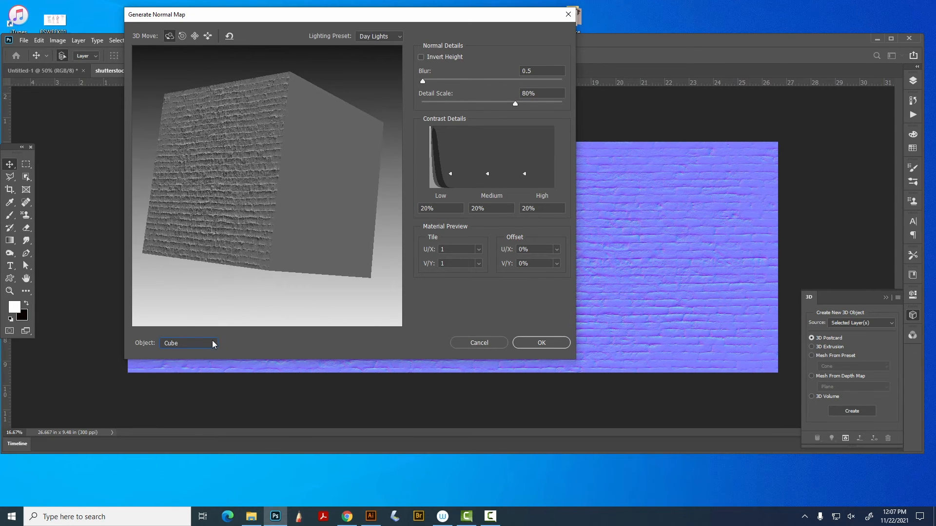
Preview the normal map on a Donut tilted to show its hole, and set Detail Scale to 120%.
left_click(196, 344)
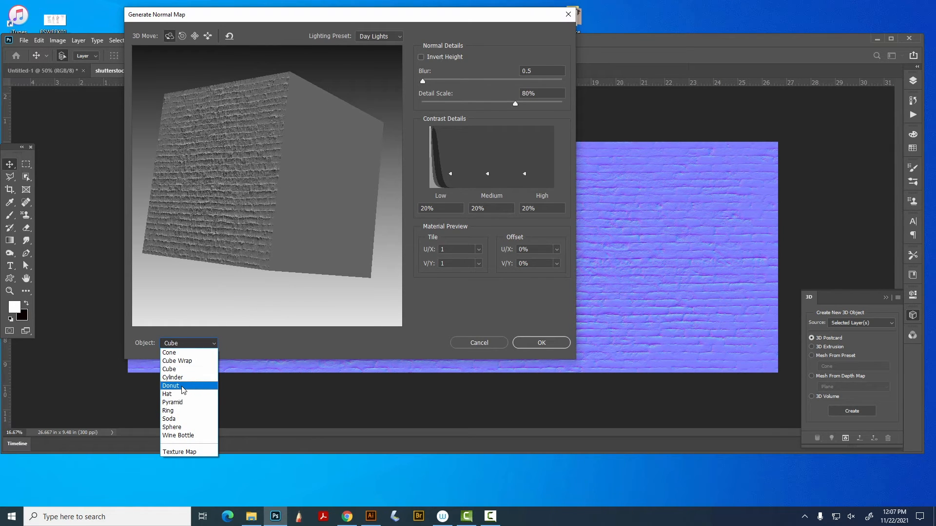
left_click(176, 386)
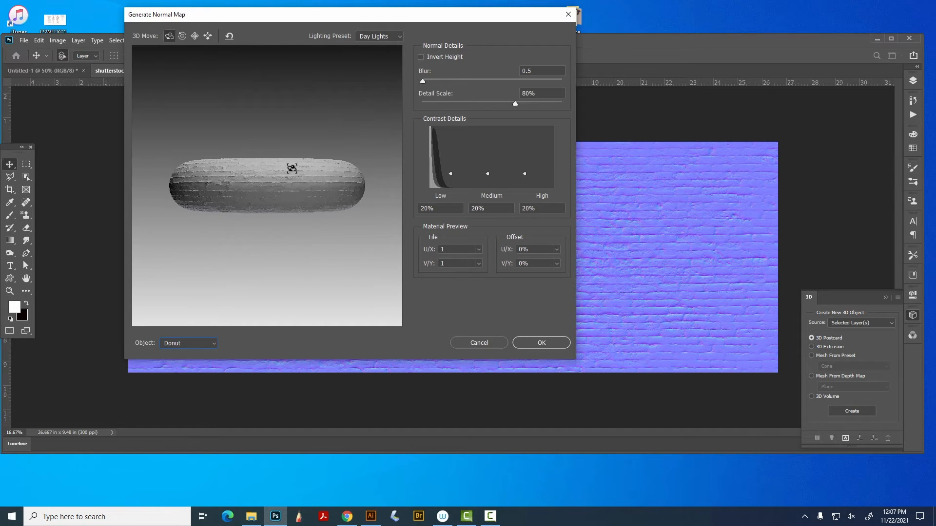
left_click_drag(288, 175, 263, 219)
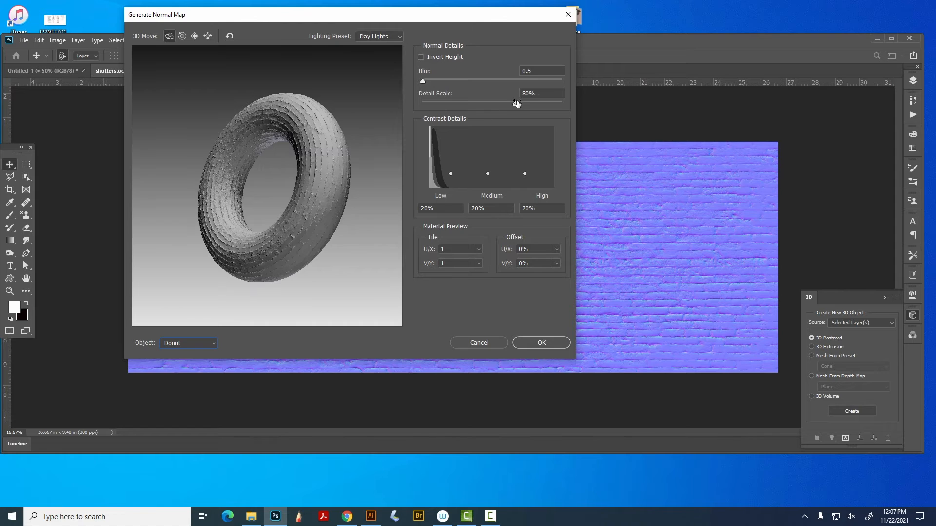
left_click_drag(515, 105, 581, 107)
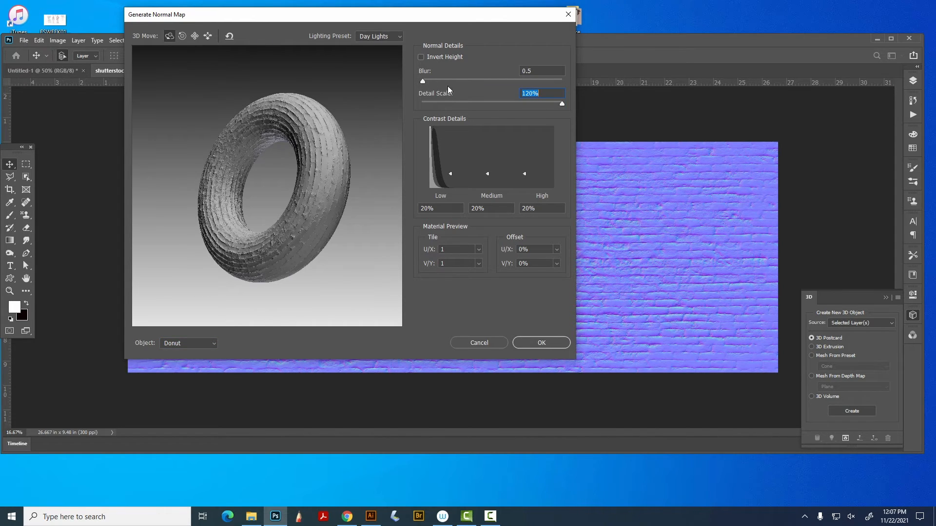
Set the normal map's Low contrast detail to 99% and Medium to 74%, and toggle Invert Height on and off for comparison.
left_click(447, 172)
left_click_drag(450, 171, 450, 128)
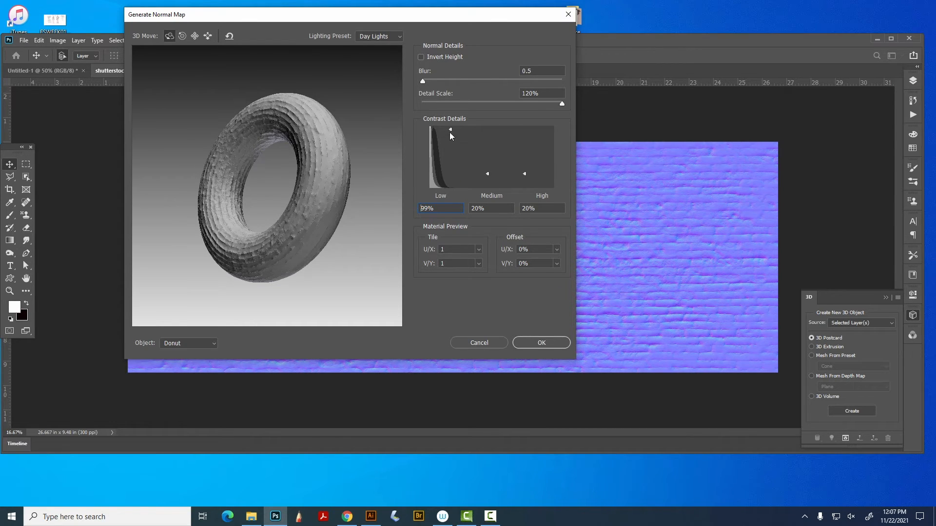
left_click(486, 143)
left_click(421, 57)
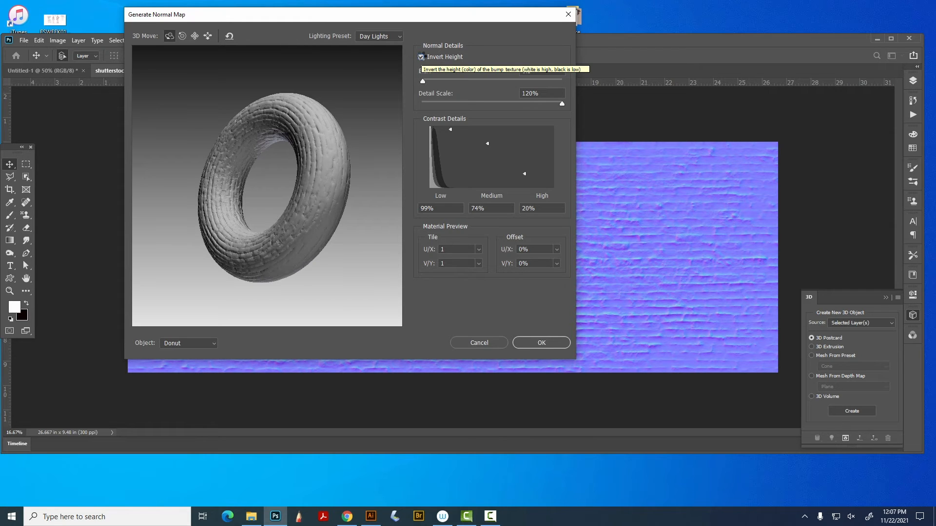
left_click(422, 57)
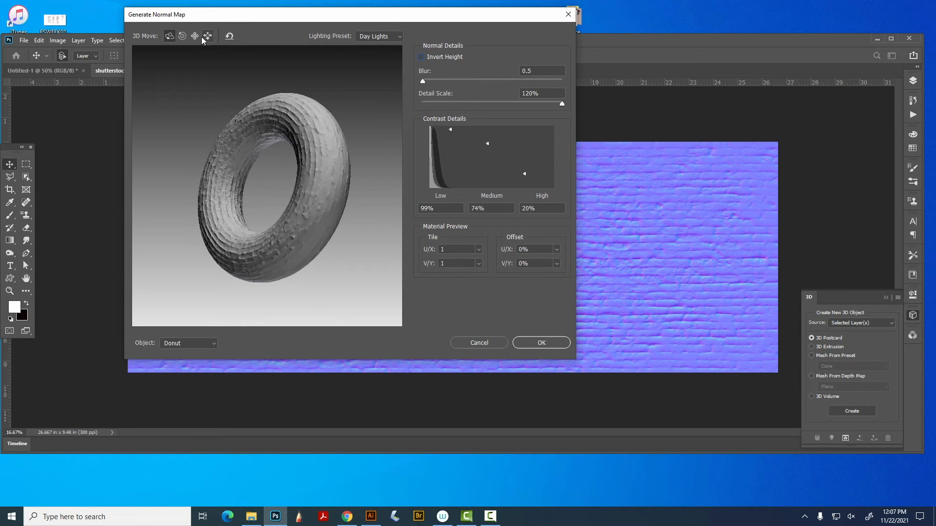
Rotate, roll, pan and slide the donut preview to inspect the brick relief from different angles and distances.
mouse_move(294, 104)
left_mouse_down()
mouse_move(301, 119)
mouse_move(306, 109)
left_mouse_up()
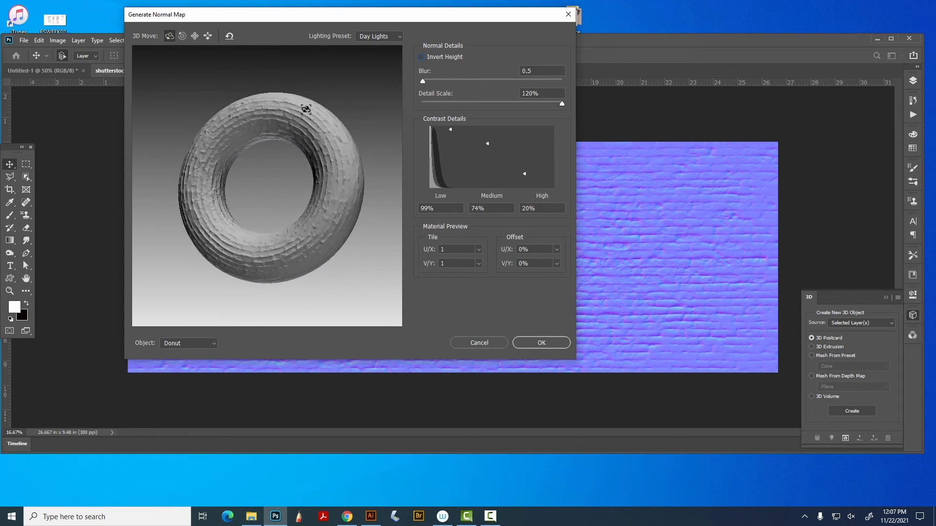
left_click(181, 36)
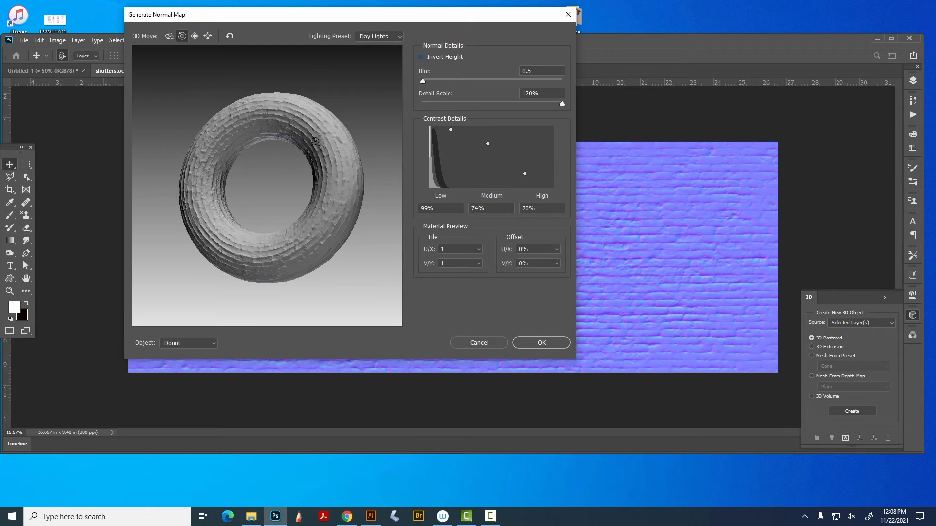
left_click_drag(316, 140, 282, 153)
left_click(194, 35)
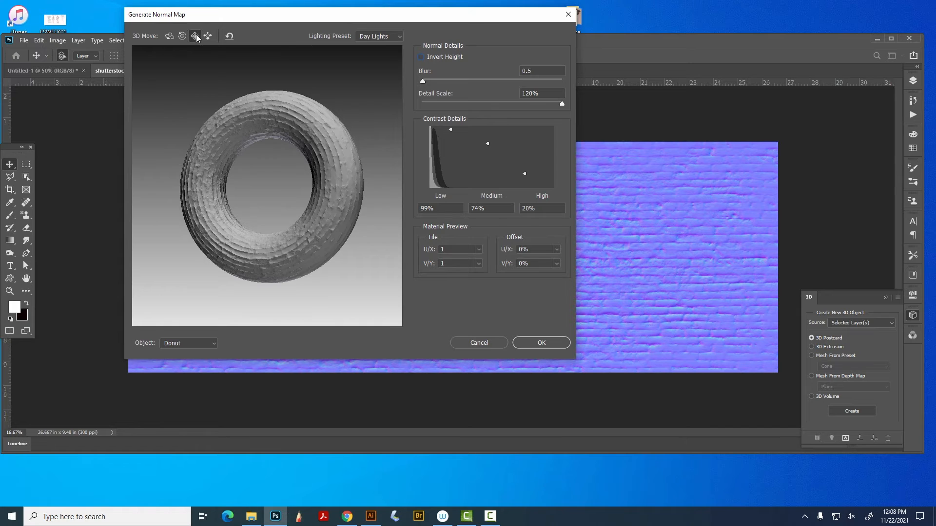
left_click_drag(291, 106, 225, 127)
left_click(208, 35)
left_click(169, 35)
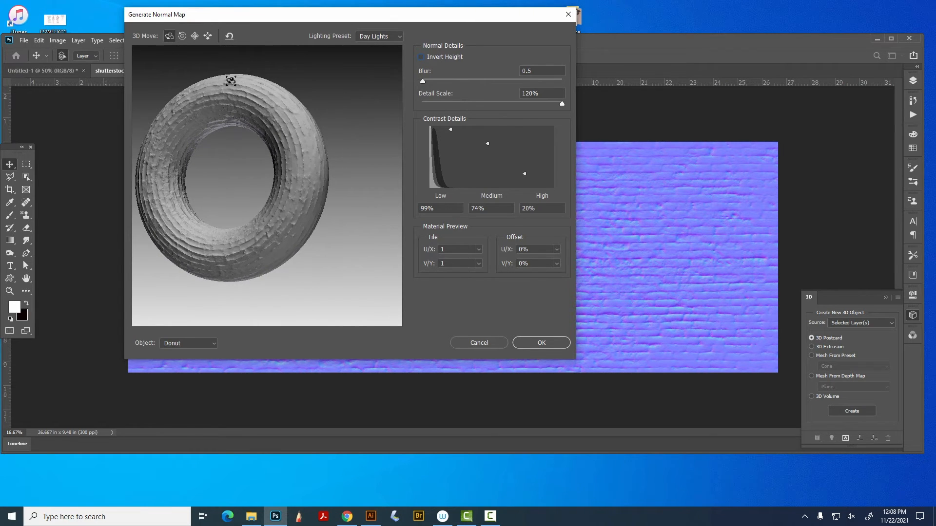
left_click_drag(231, 80, 209, 57)
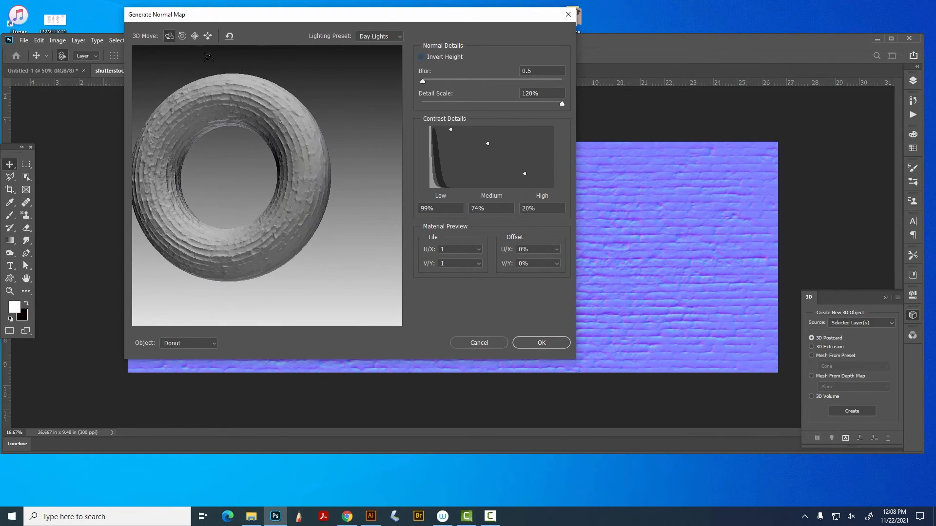
left_click(210, 37)
left_click_drag(248, 102, 262, 105)
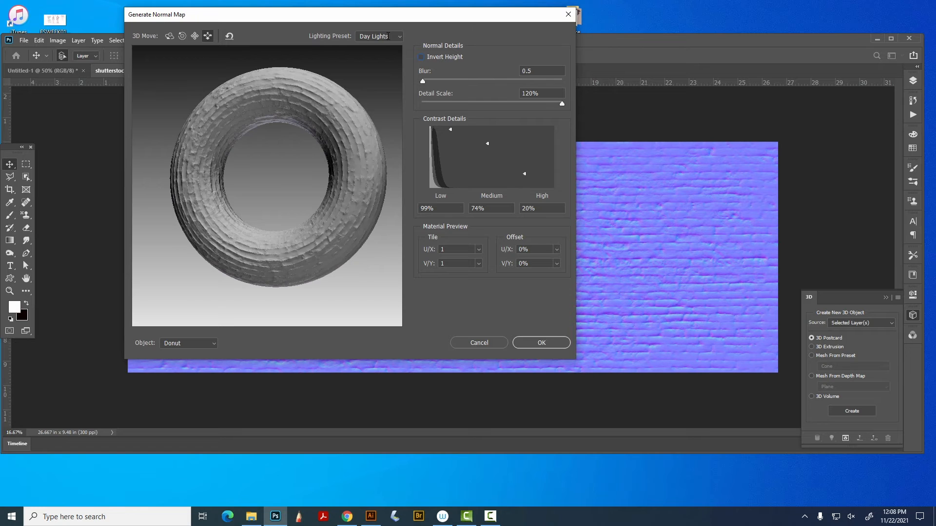
Enable Invert Height for the normal map and set the Low contrast detail to 0%.
left_click(421, 57)
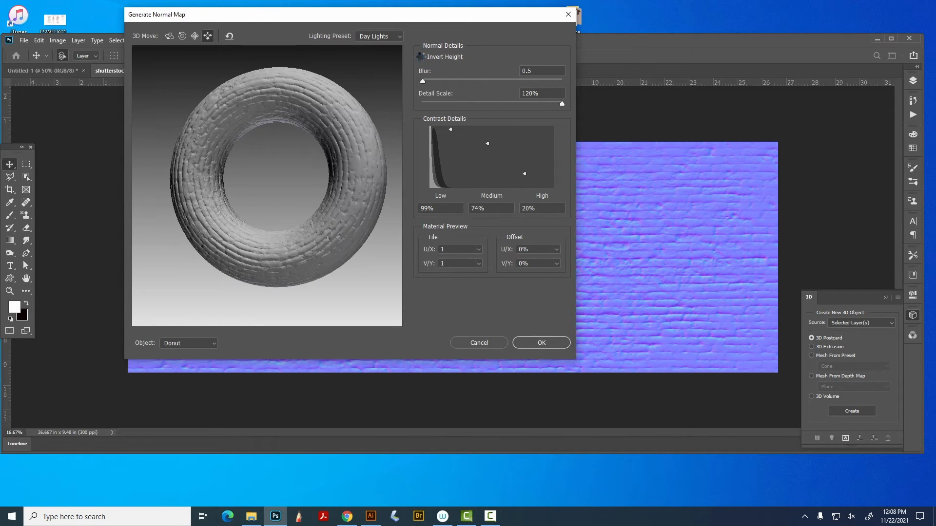
left_click_drag(449, 129, 451, 184)
left_click(450, 128)
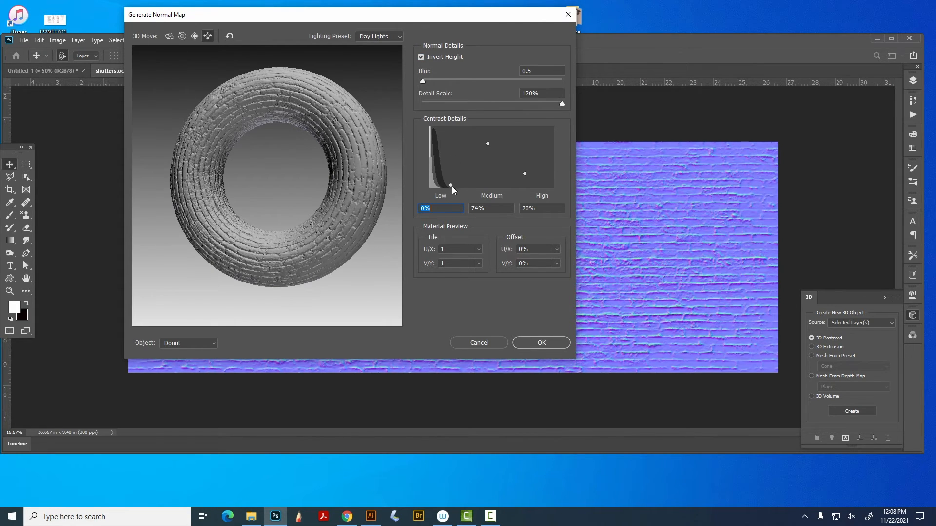
Preview the donut under the Mardi Gras lighting preset, sliding it slightly farther away and rotating it.
left_click(383, 39)
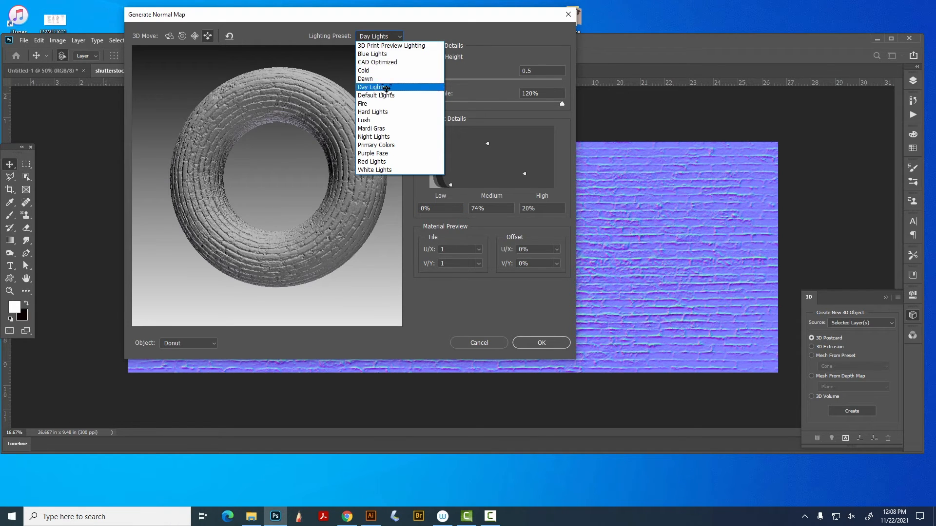
left_click(384, 129)
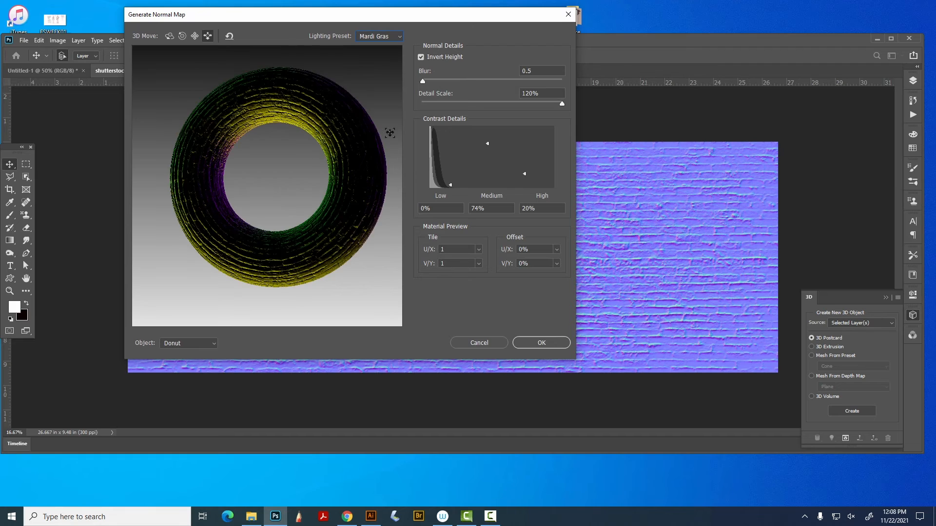
left_click_drag(340, 132, 350, 112)
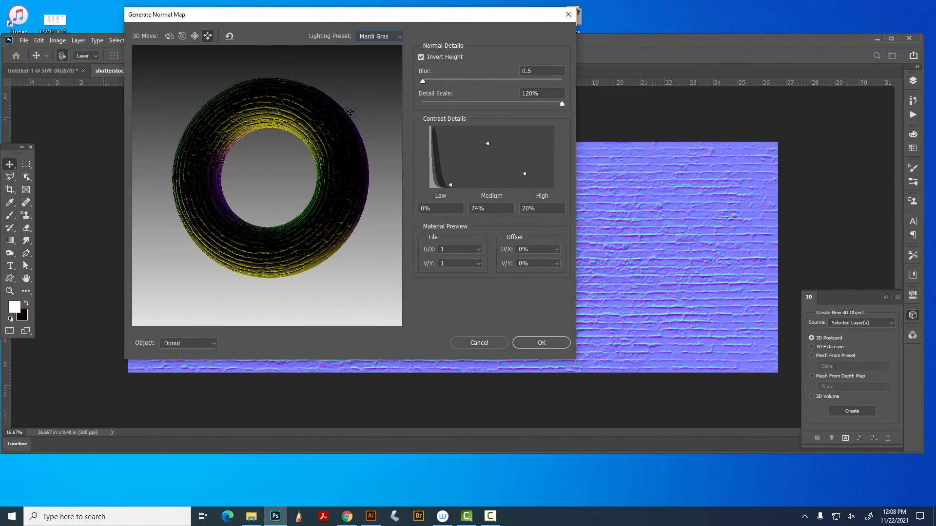
left_click(172, 36)
left_click_drag(272, 145, 246, 218)
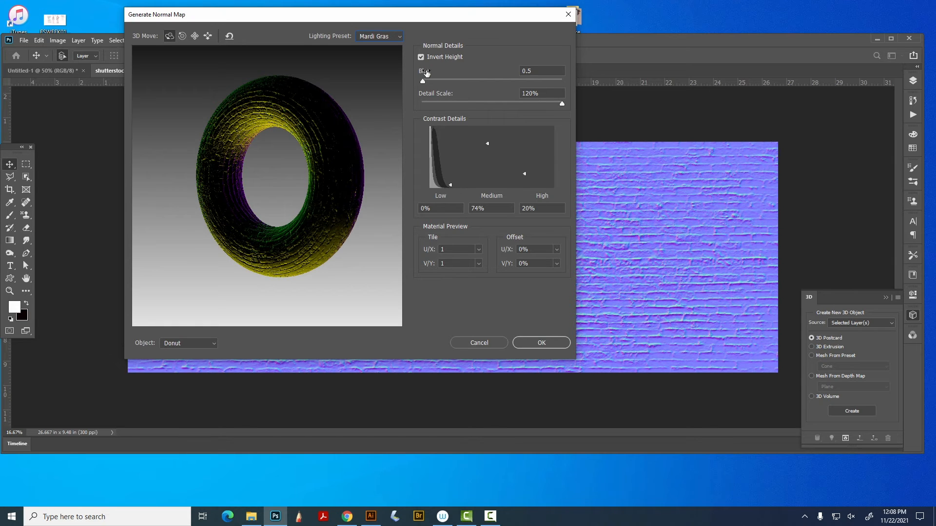
Compare the donut under the Hard Lights and White Lights presets, rotating it under White Lights.
left_click(388, 36)
left_click(373, 111)
left_click(377, 35)
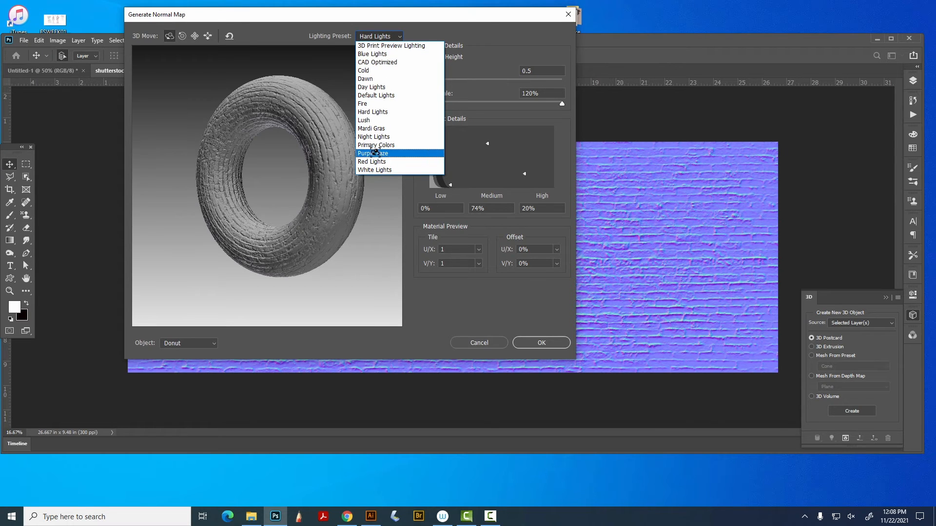
left_click(375, 173)
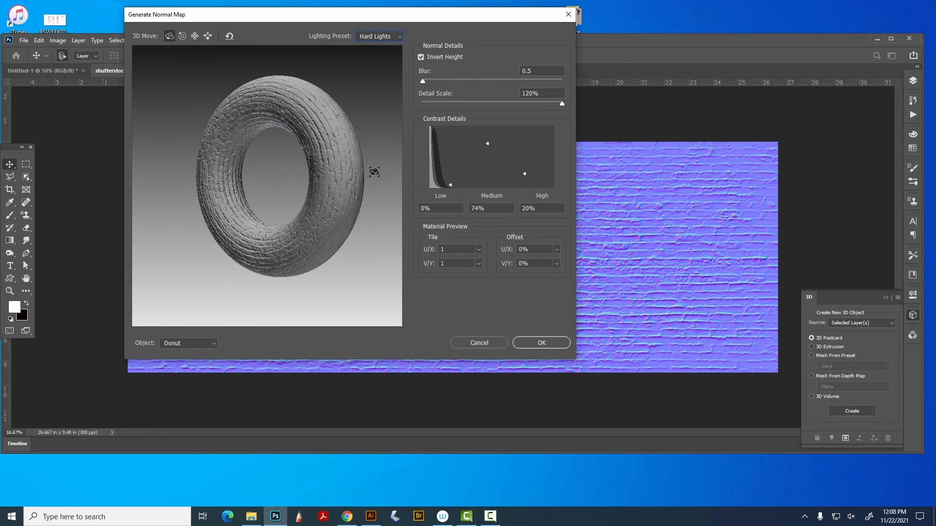
left_click(390, 36)
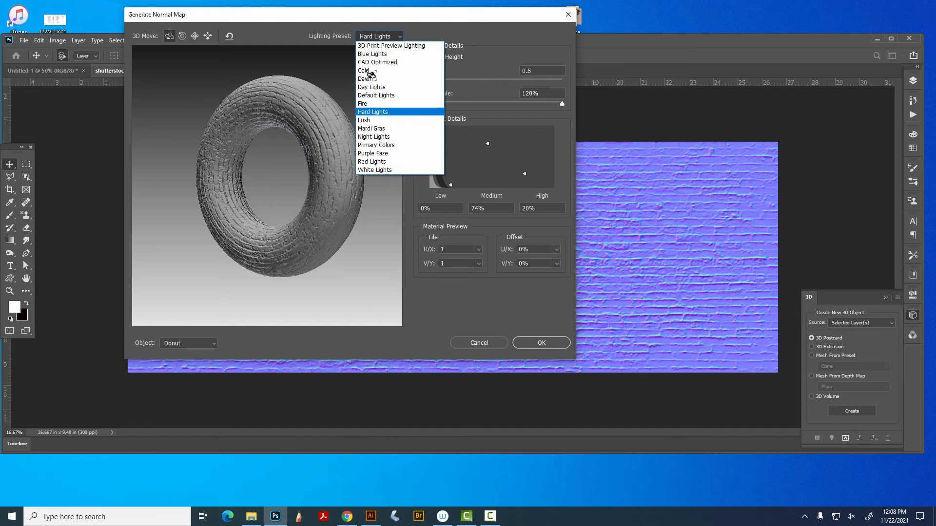
left_click(376, 170)
left_click_drag(357, 164, 385, 48)
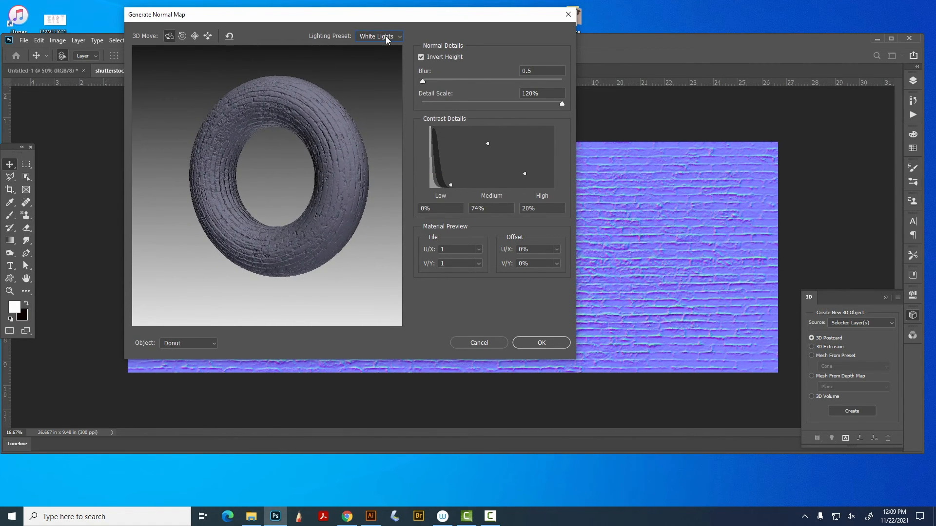
Preview the donut under 3D Print Preview Lighting and under Day Lights, rotating it with each preset.
left_click(389, 37)
left_click(385, 39)
left_click_drag(314, 117, 373, 35)
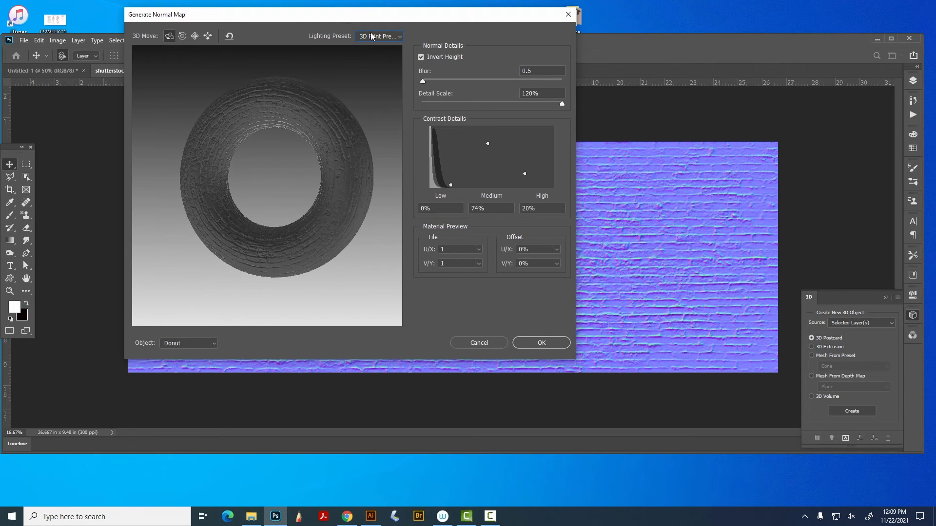
left_click(373, 36)
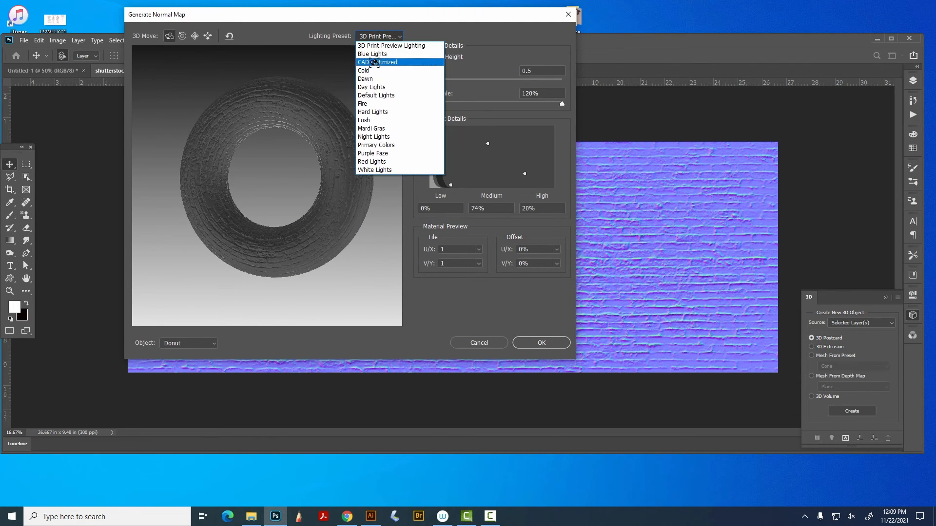
left_click(372, 88)
left_click_drag(321, 124, 400, 205)
Apply the normal map to the brick wall copy and save it as a baseline JPEG at Maximum quality 12.
left_click(540, 343)
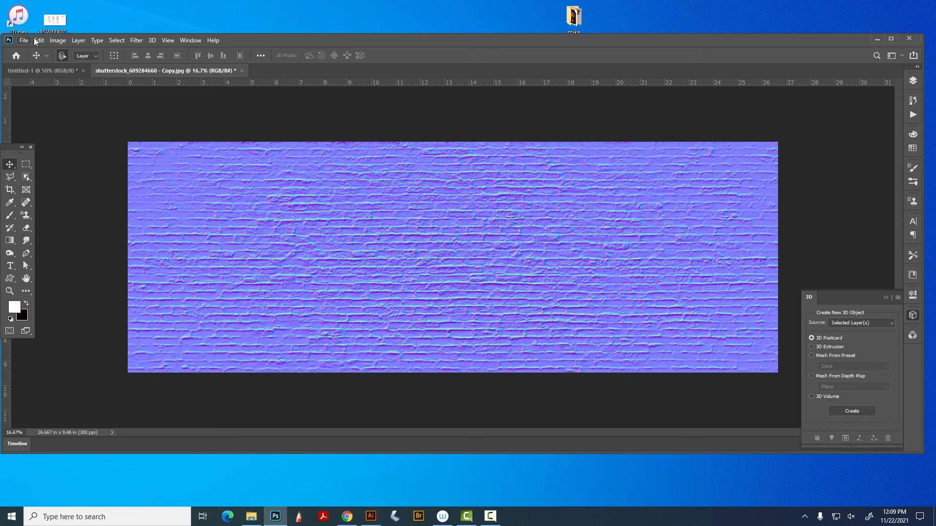
key("ctrl+s")
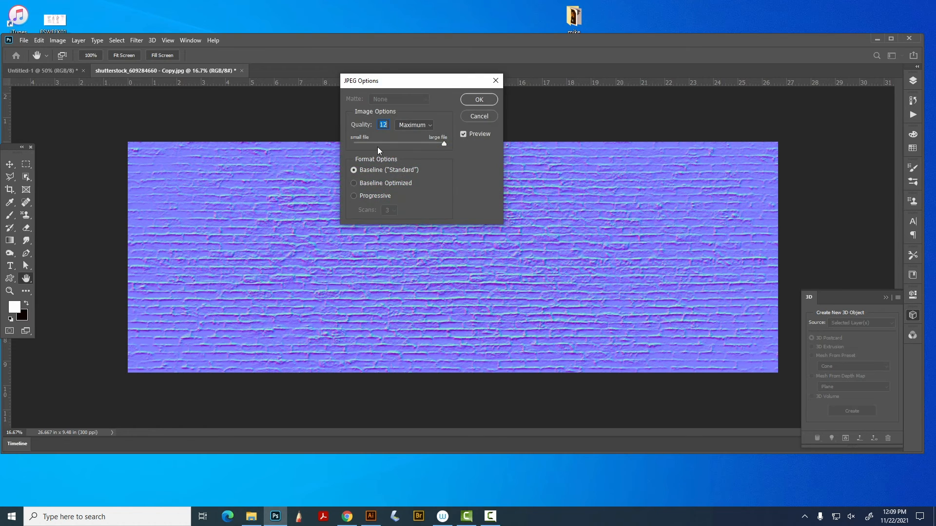
left_click(478, 100)
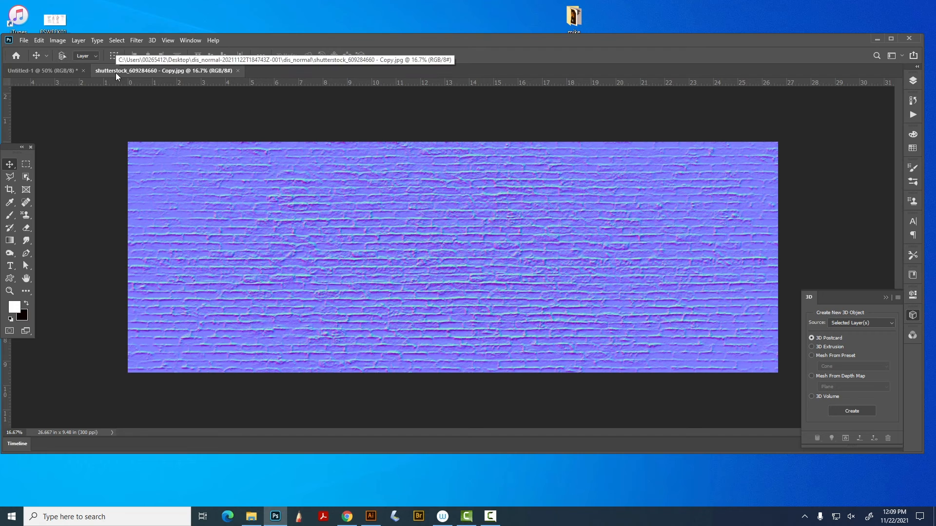
Desaturate the normal map image with Hue/Saturation at Saturation -100 and save the file.
key("ctrl+u")
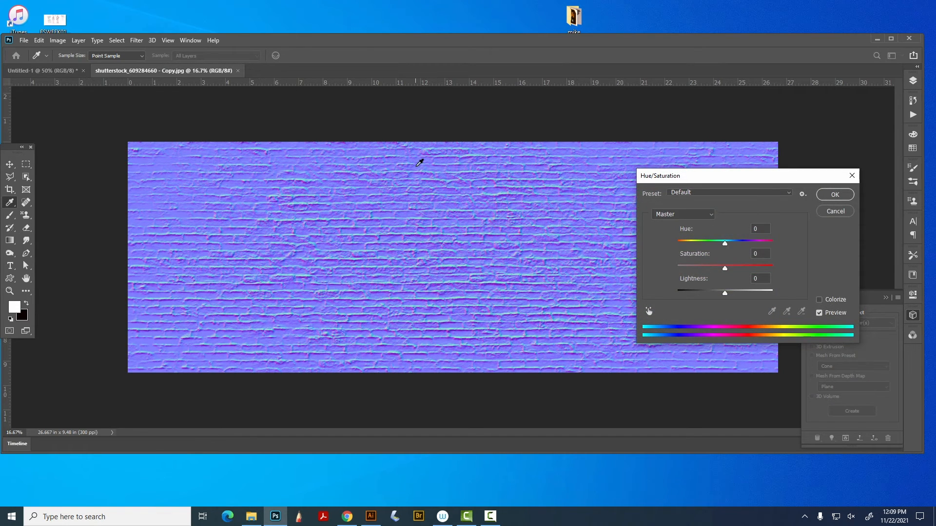
left_click_drag(725, 268, 586, 255)
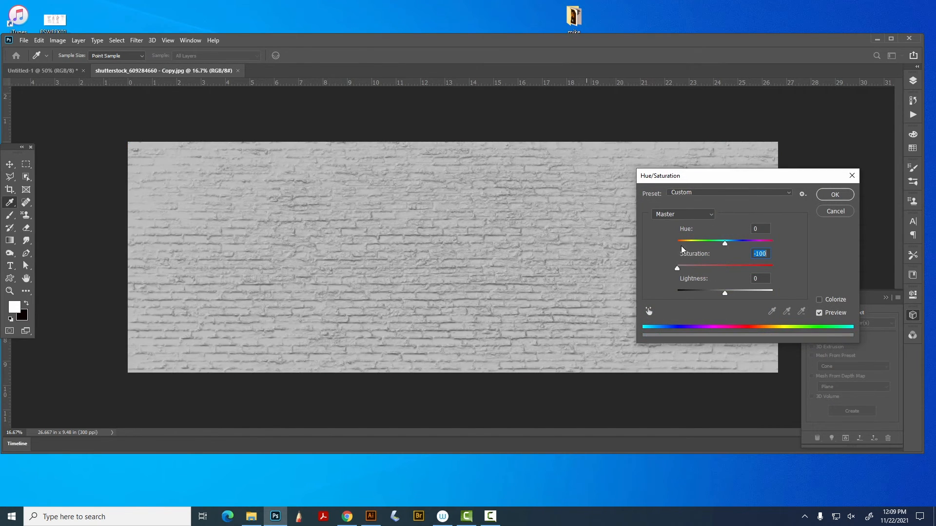
left_click(835, 195)
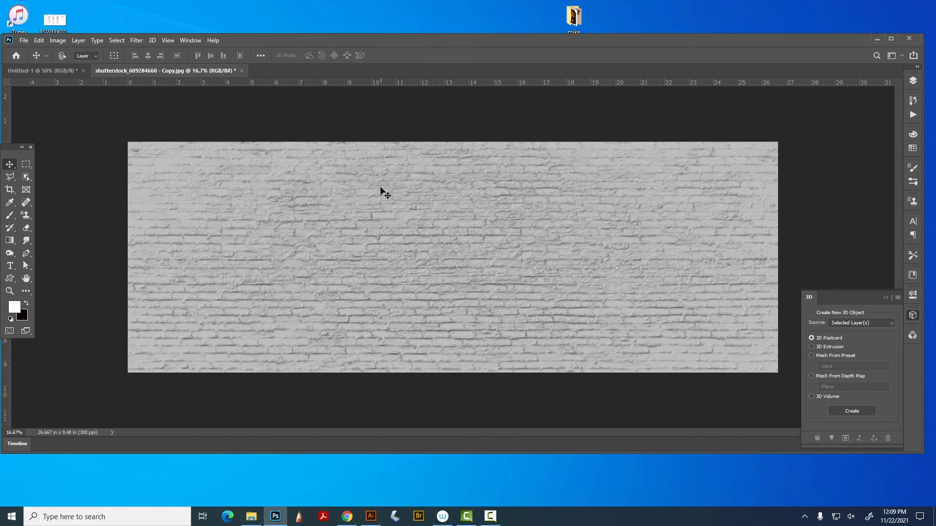
key("ctrl+s")
Open the original red brick image, shutterstock_609284660.jpg, from the dis_normal folder.
left_click(17, 70)
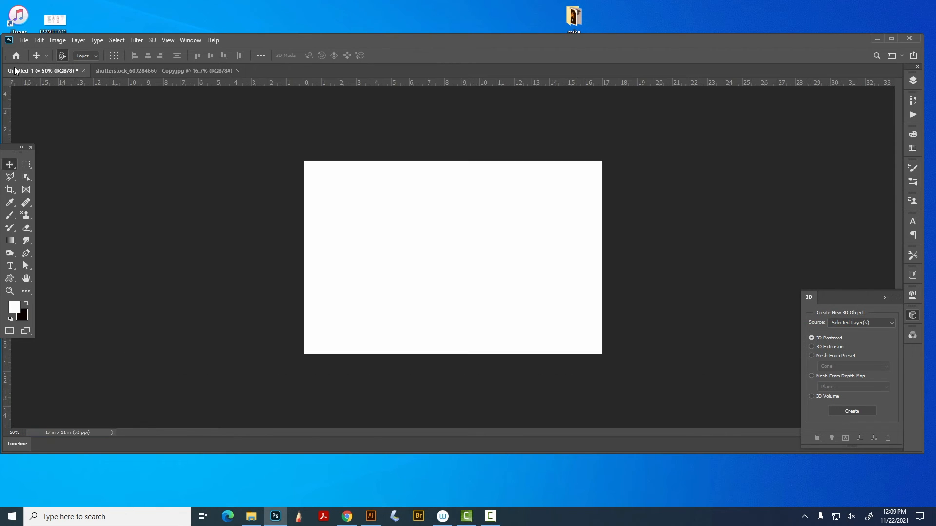
left_click_drag(247, 43, 251, 268)
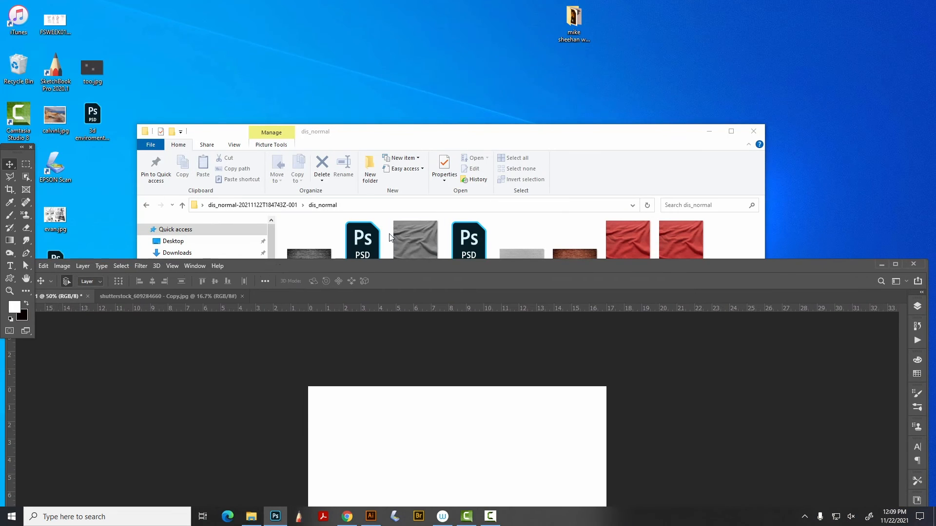
left_click(591, 257)
double_click(589, 255)
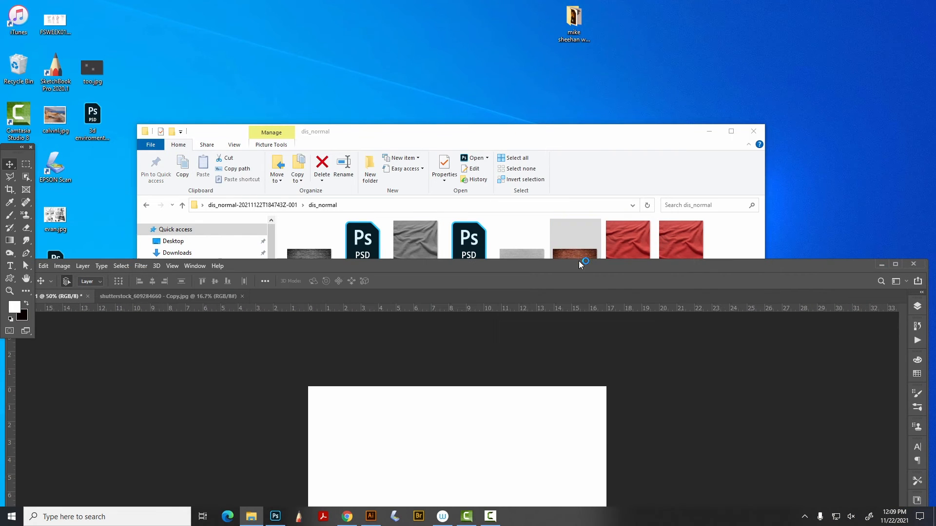
left_click_drag(523, 268, 518, 106)
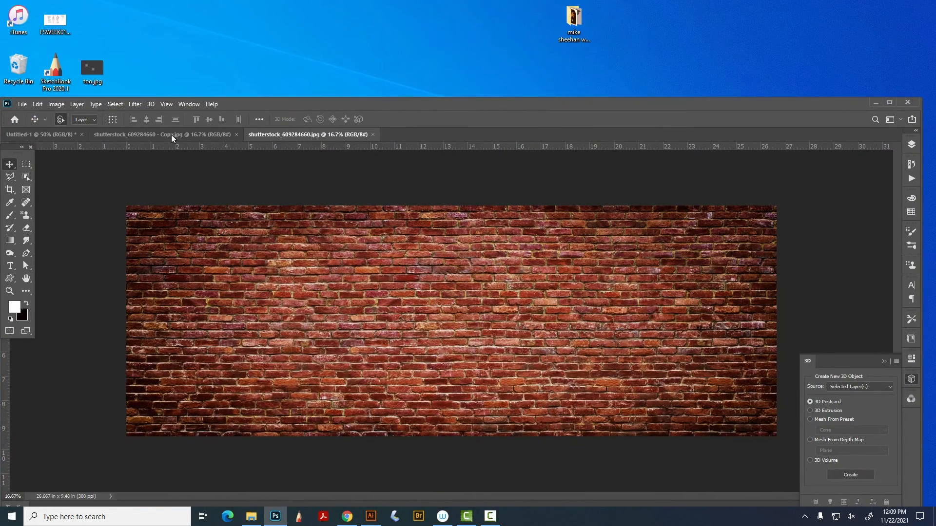
Float the grey brick copy's document, place its image as a new layer on the red brick image, and close the copy.
left_click(151, 133)
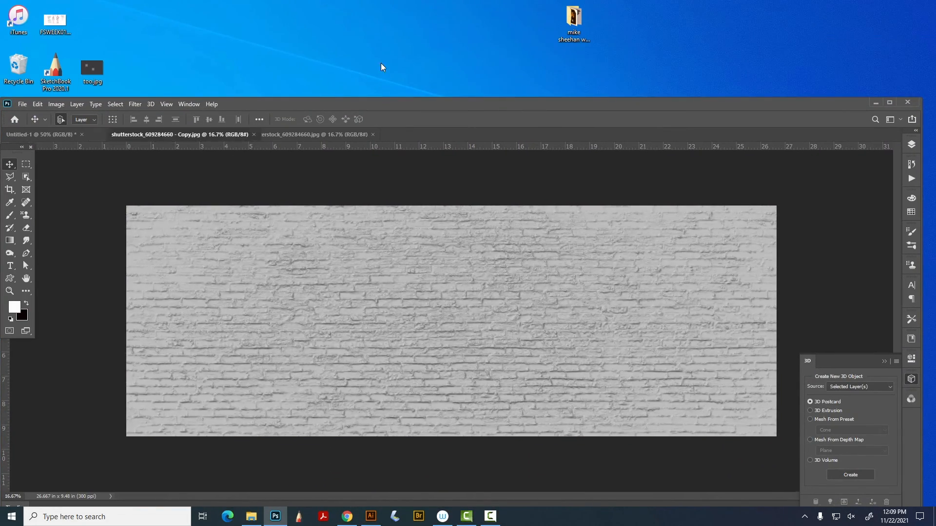
left_click_drag(382, 64, 433, 46)
left_click_drag(585, 135, 277, 289)
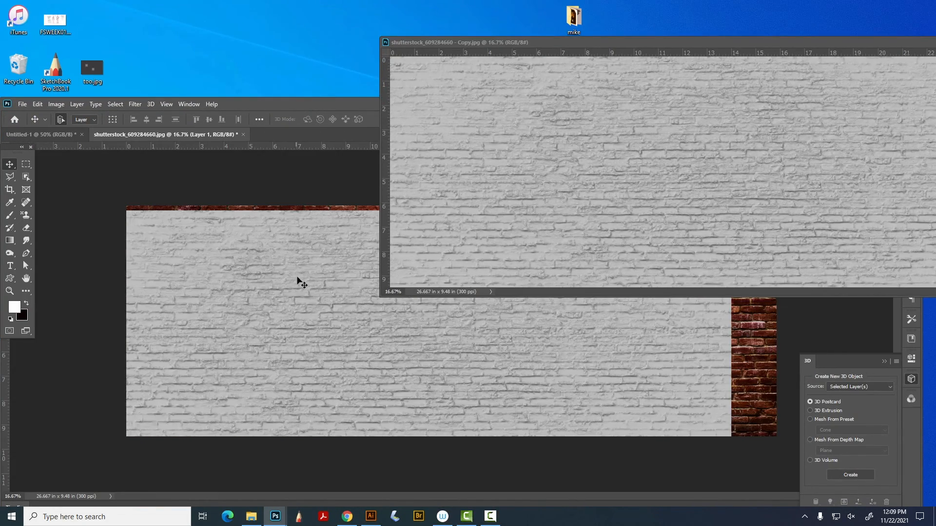
left_click_drag(483, 42, 241, 47)
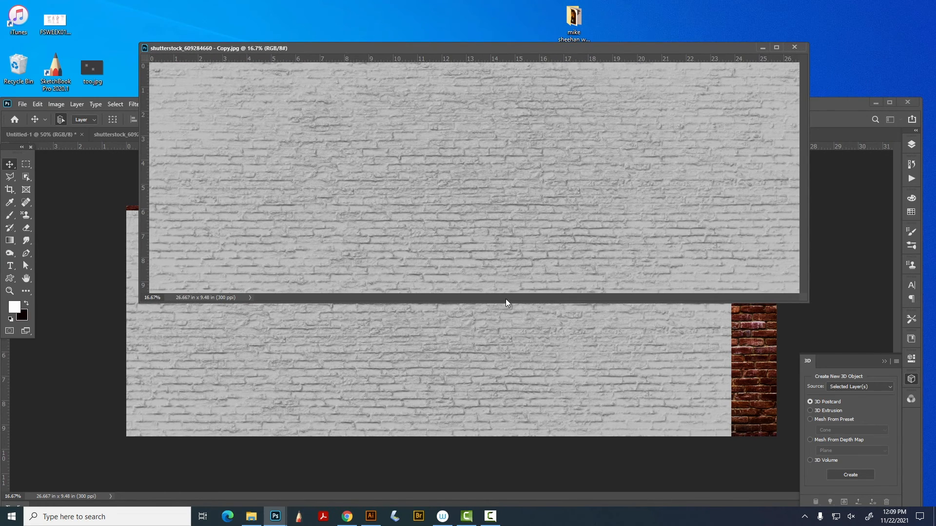
left_click(796, 47)
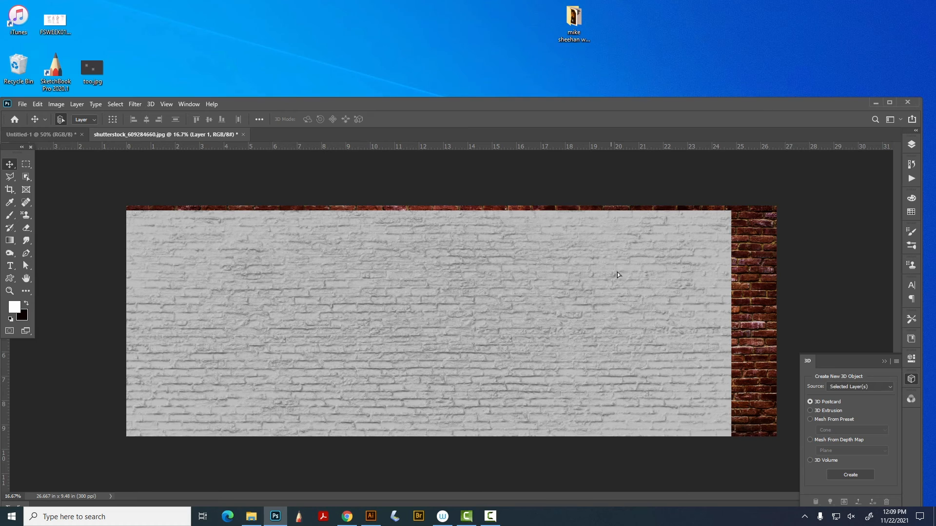
Reposition the grey brick layer to cover the whole red brick image and set its blend mode to Linear Burn.
left_click_drag(617, 272, 657, 268)
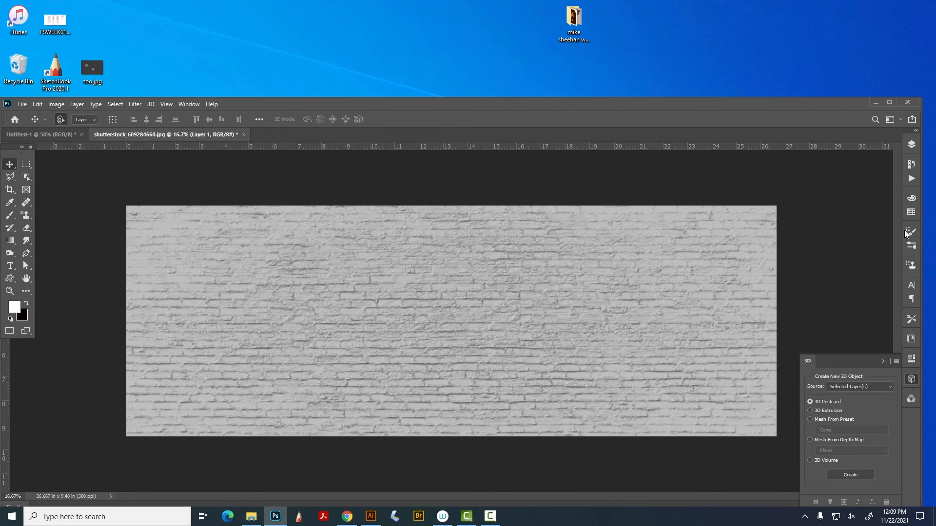
left_click_drag(827, 101, 819, 27)
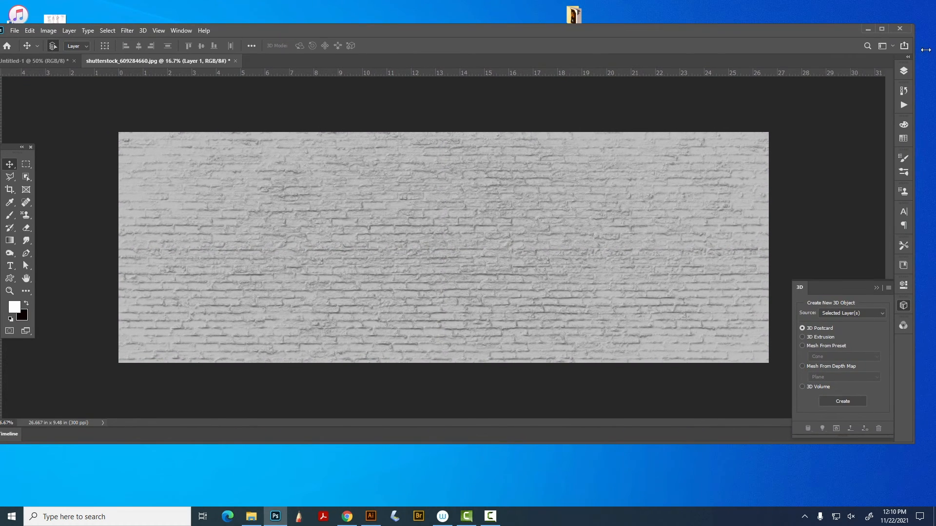
left_click(903, 72)
left_click(813, 96)
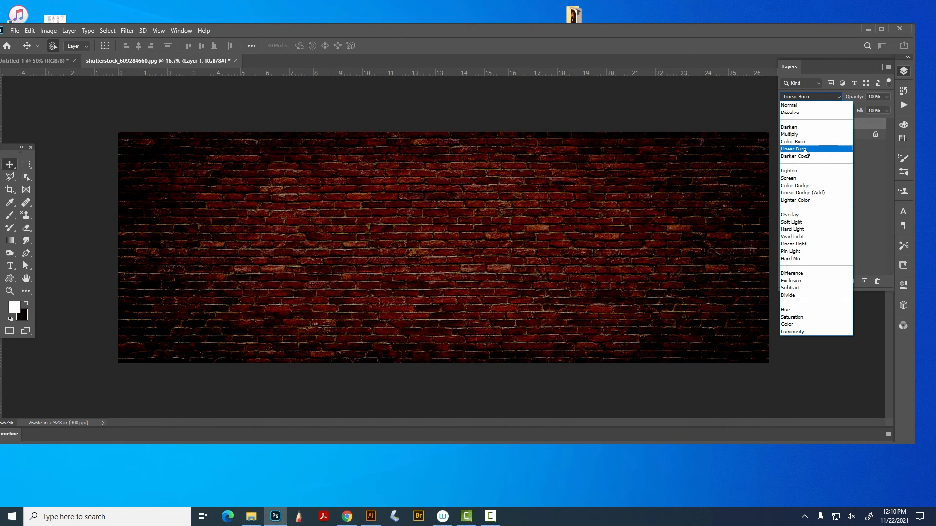
left_click(804, 152)
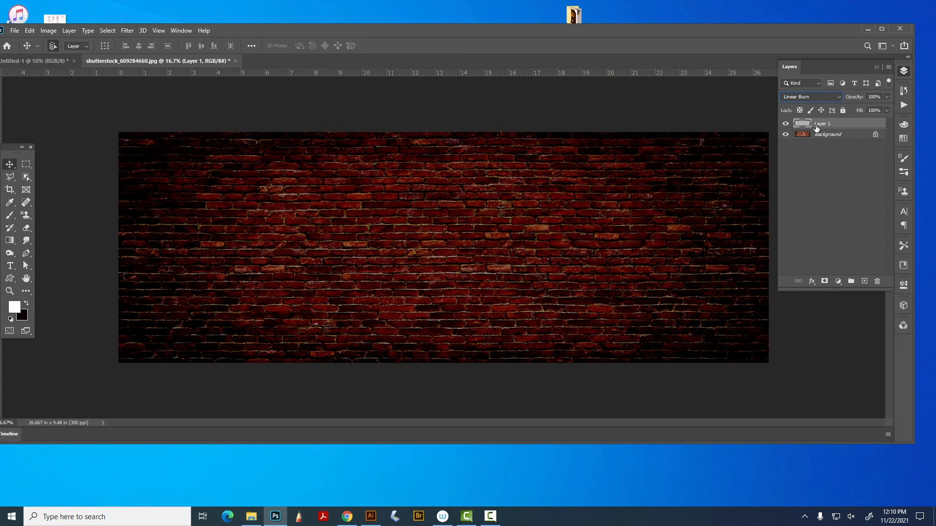
Switch the grey brick layer's blend mode to Darker Color and toggle its visibility to compare with the original bricks.
left_click(812, 97)
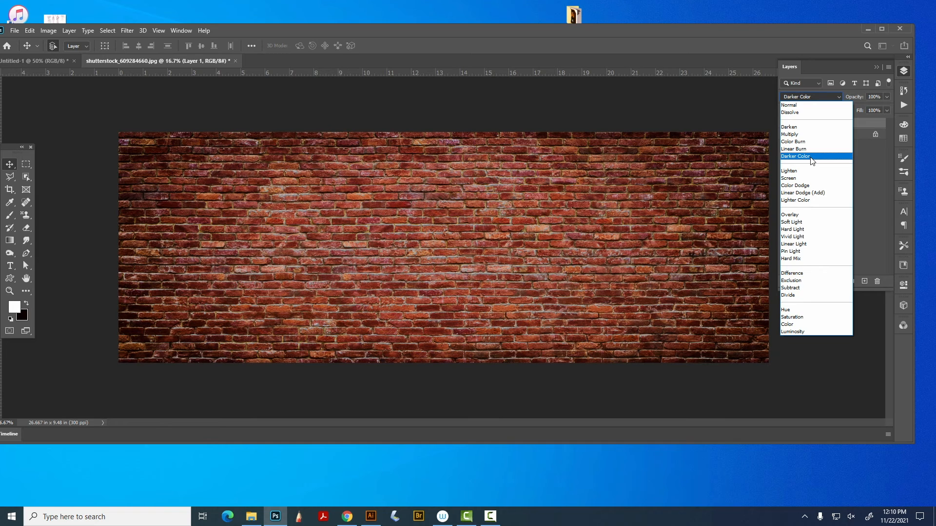
left_click(810, 157)
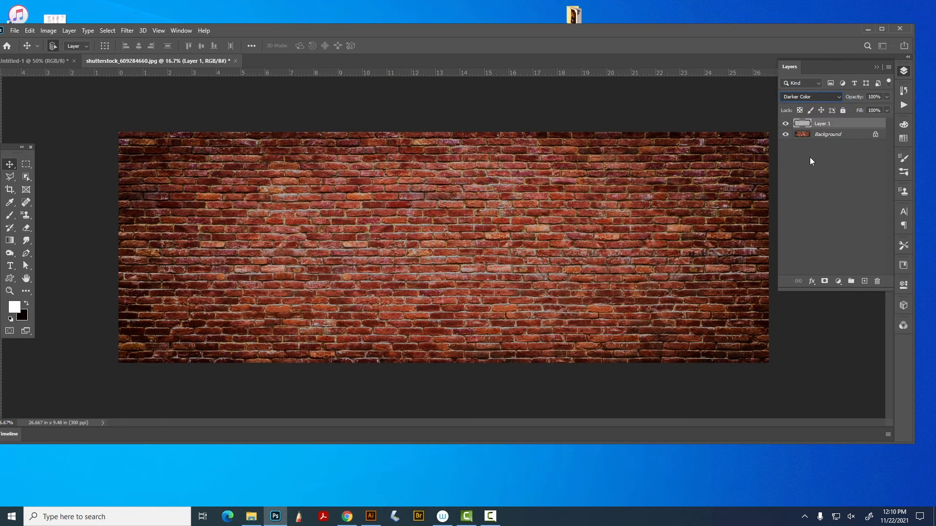
left_click(784, 124)
left_click(784, 124)
left_click(784, 125)
left_click(784, 124)
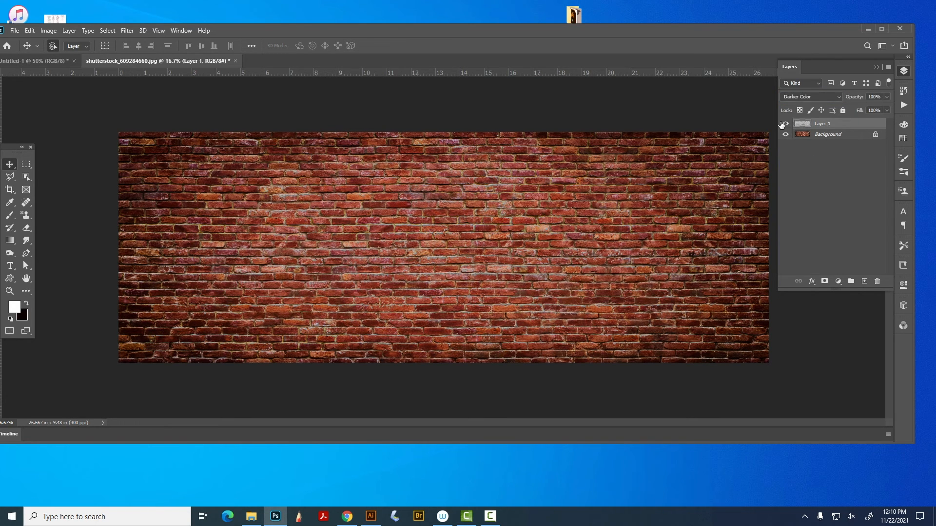
left_click(783, 125)
left_click(783, 124)
Try the Linear Dodge (Add) and Lighter Color blend modes on the grey brick layer, testing its opacity with Lighter Color.
left_click(826, 97)
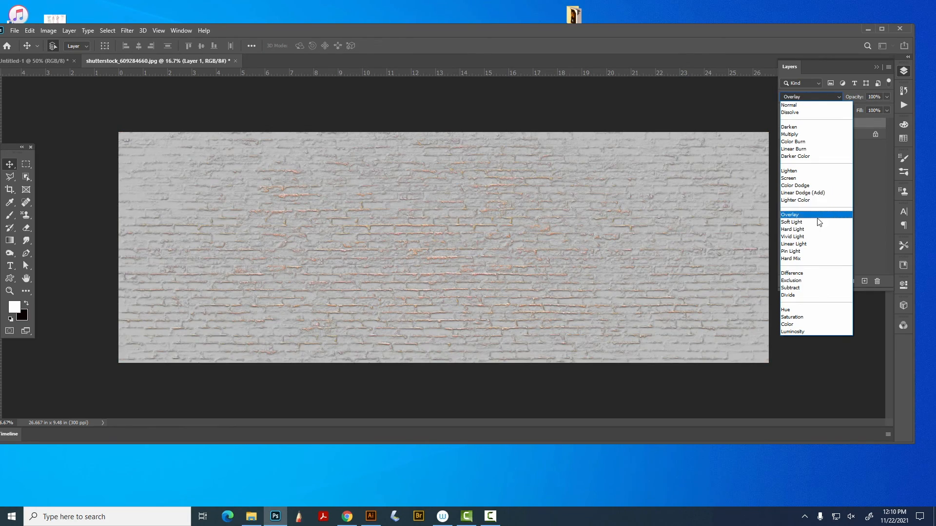
left_click(819, 193)
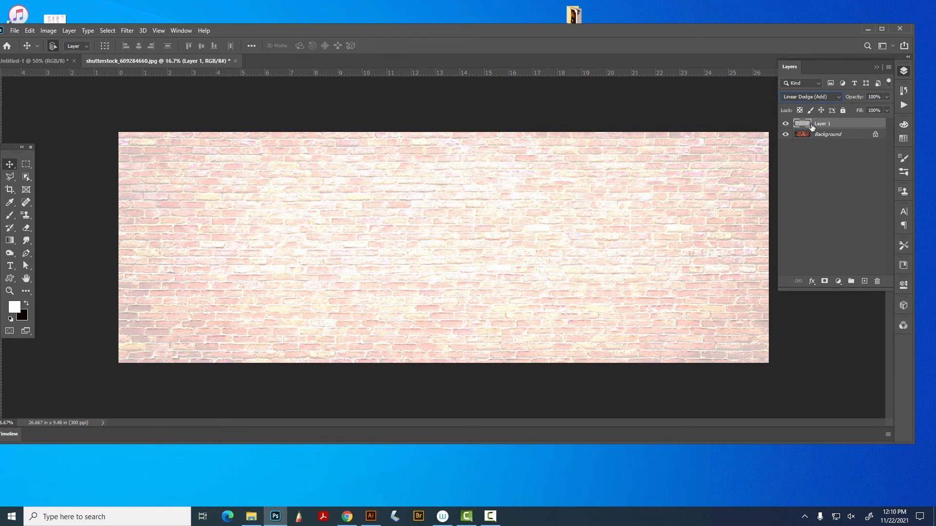
left_click(812, 95)
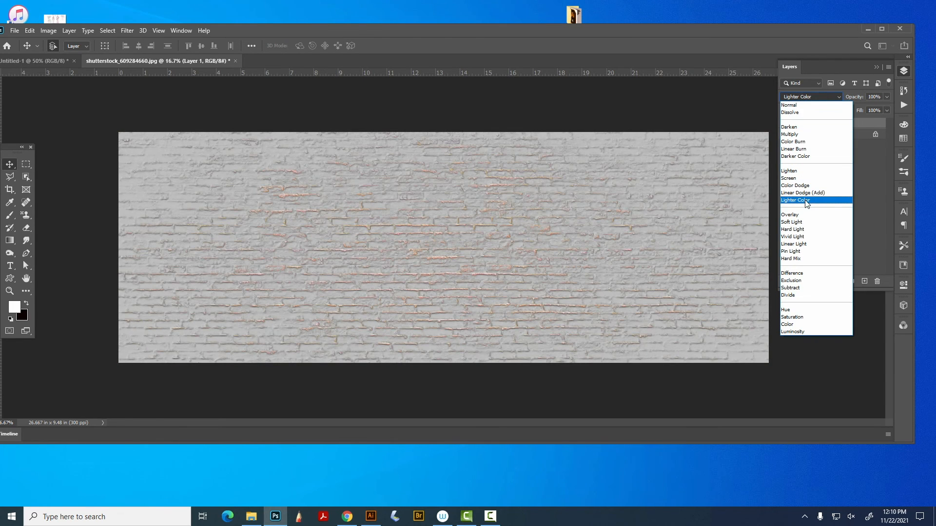
left_click(806, 200)
left_click(888, 96)
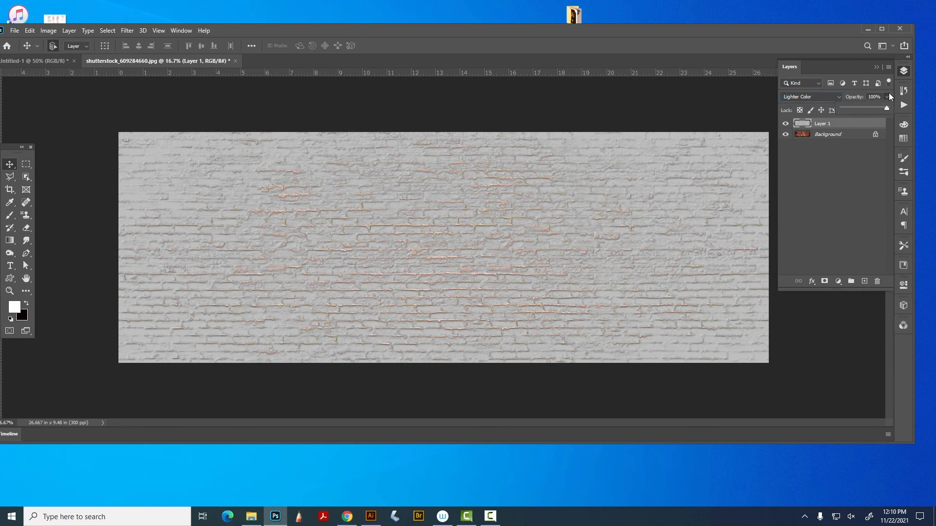
left_click_drag(887, 107, 927, 111)
Set the grey brick layer's blend mode to Hard Light.
left_click(818, 95)
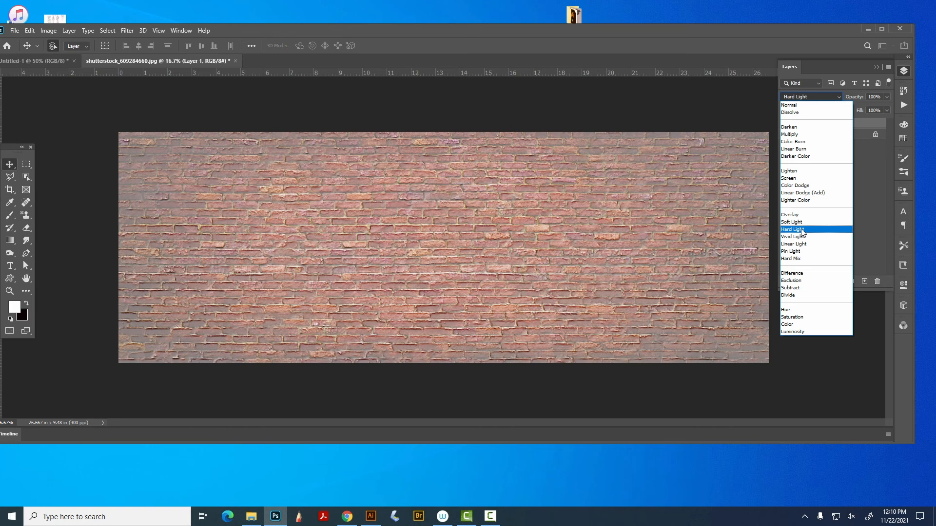
left_click(802, 230)
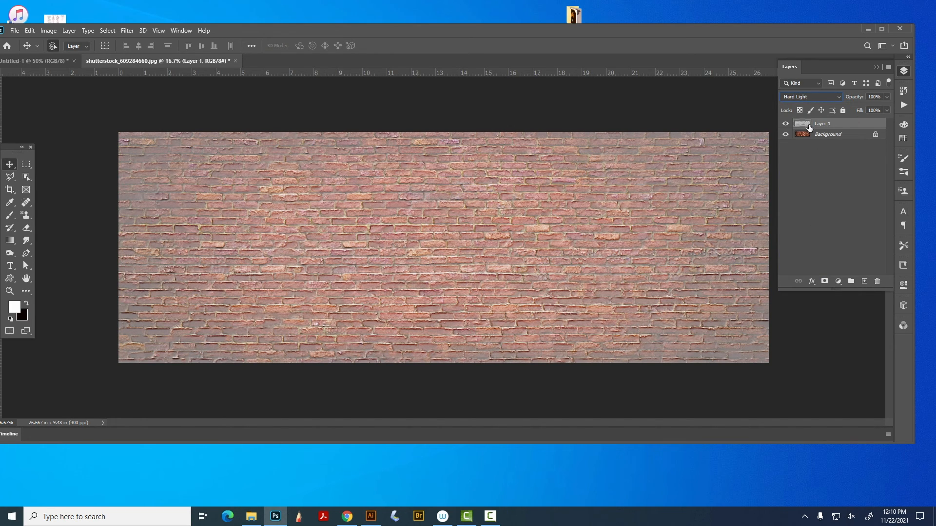
left_click(803, 97)
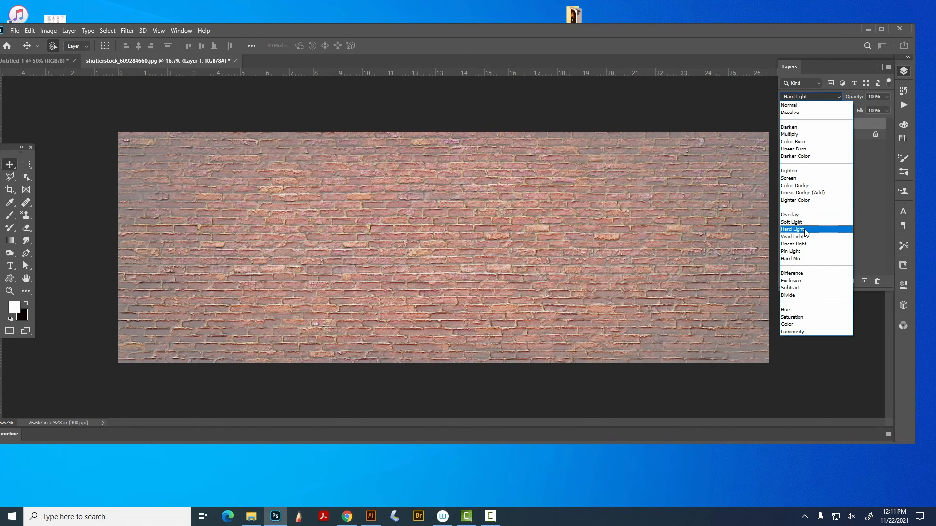
left_click(805, 230)
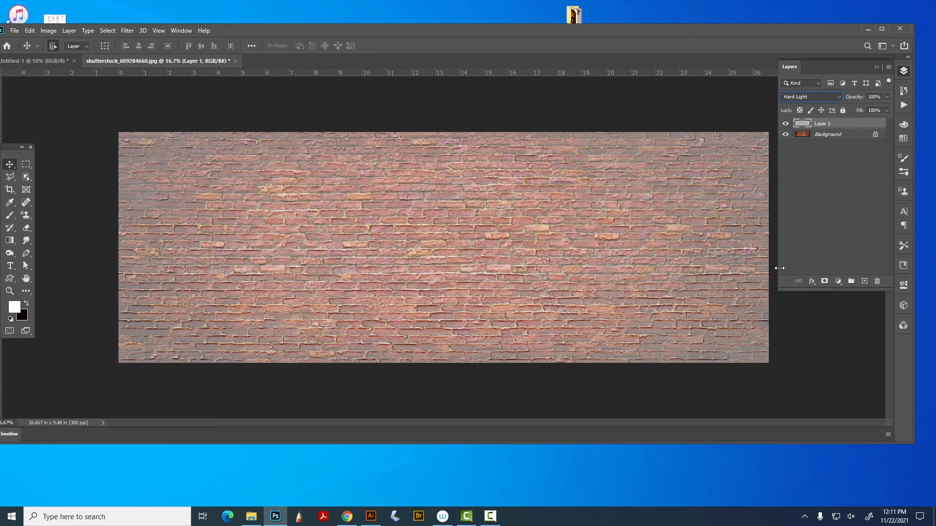
Try horizontal black-to-white gradients on a new mask for the grey brick layer, and undo the gradients and the mask.
left_click(824, 281)
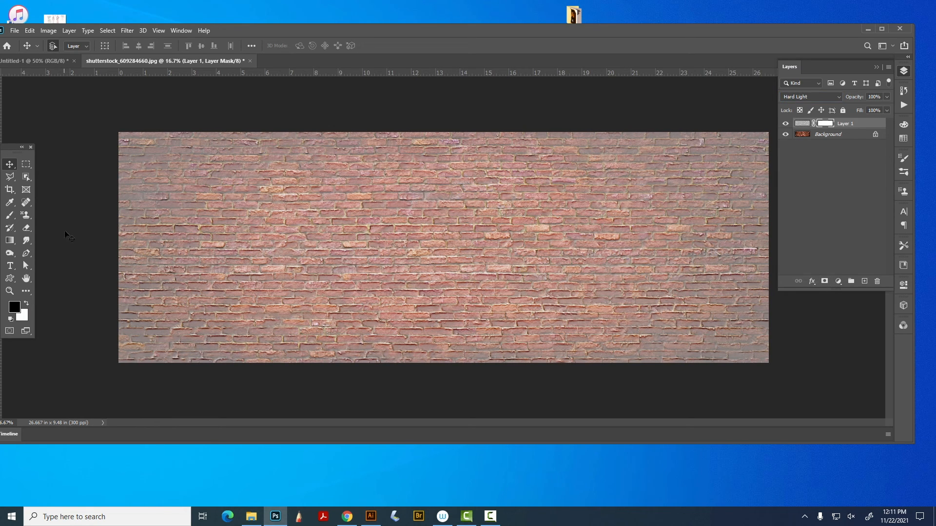
left_click(16, 242)
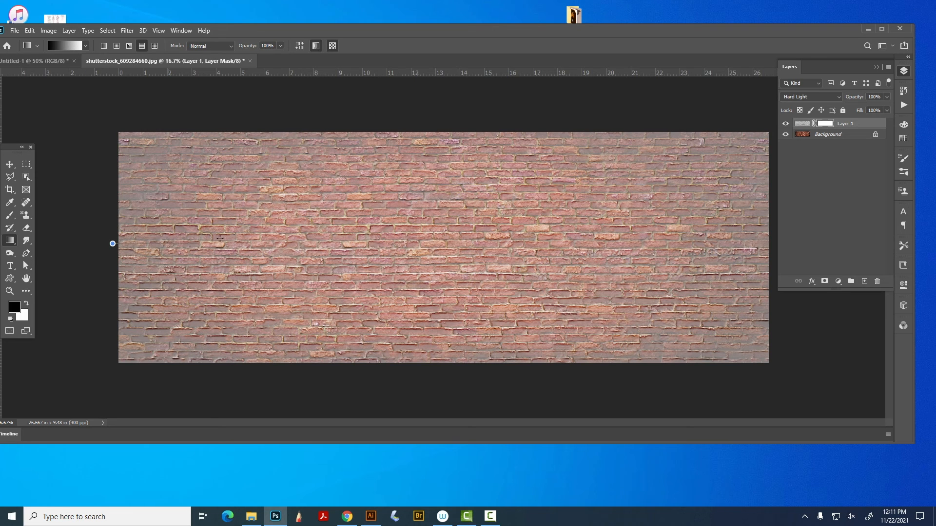
left_click_drag(220, 239, 445, 243)
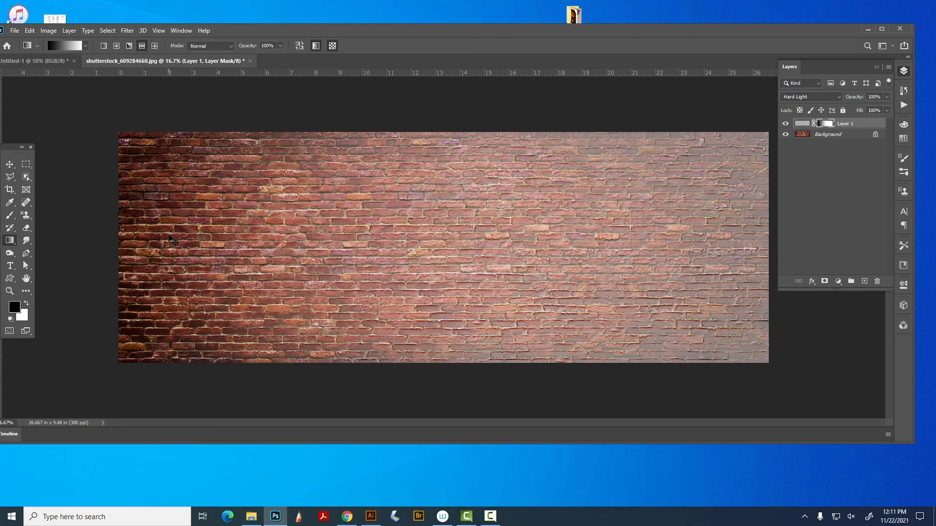
key("ctrl+z")
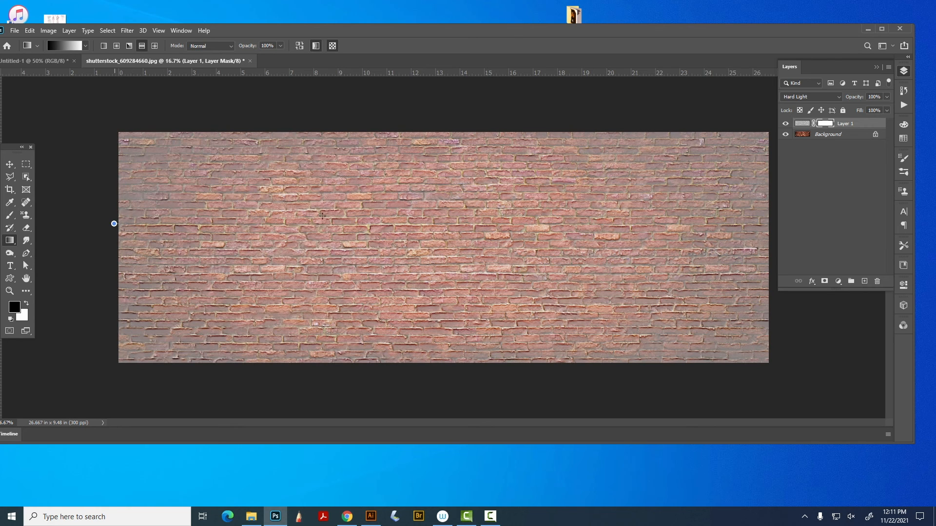
left_click_drag(322, 215, 647, 239)
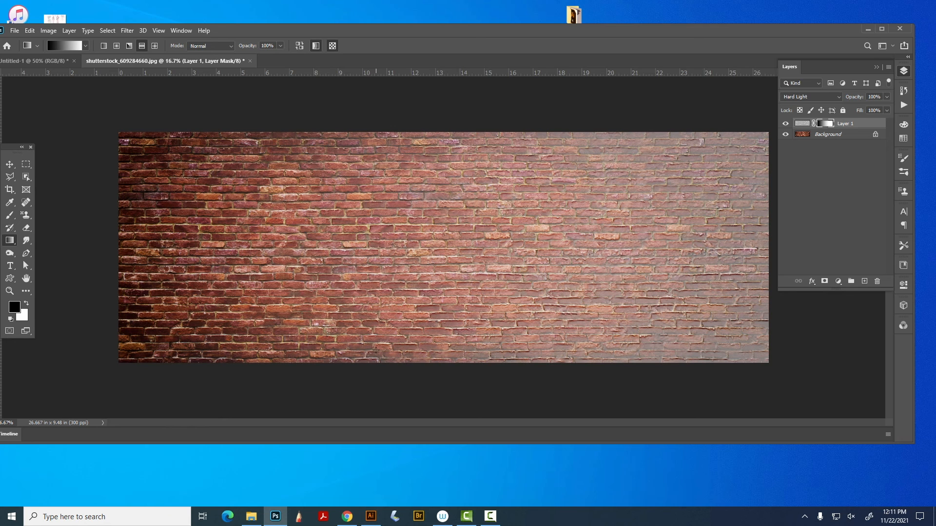
key("ctrl+z")
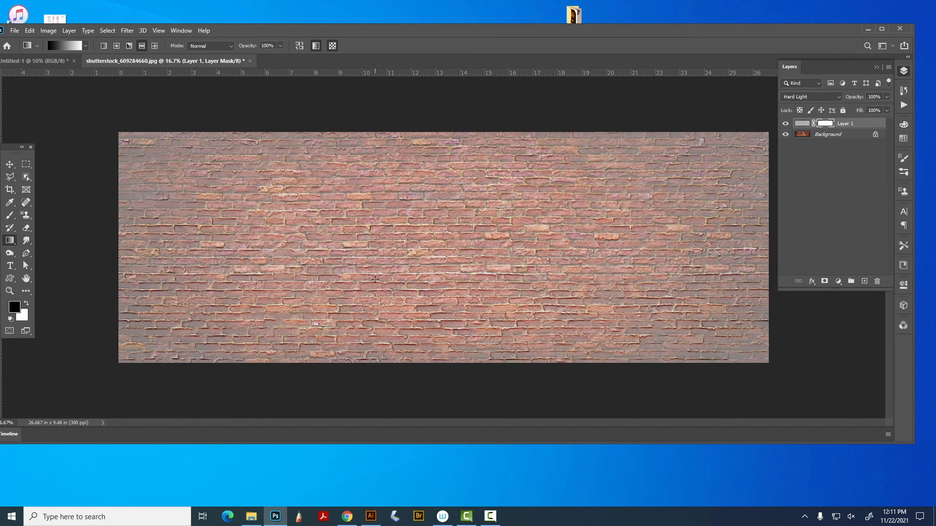
key("ctrl+z")
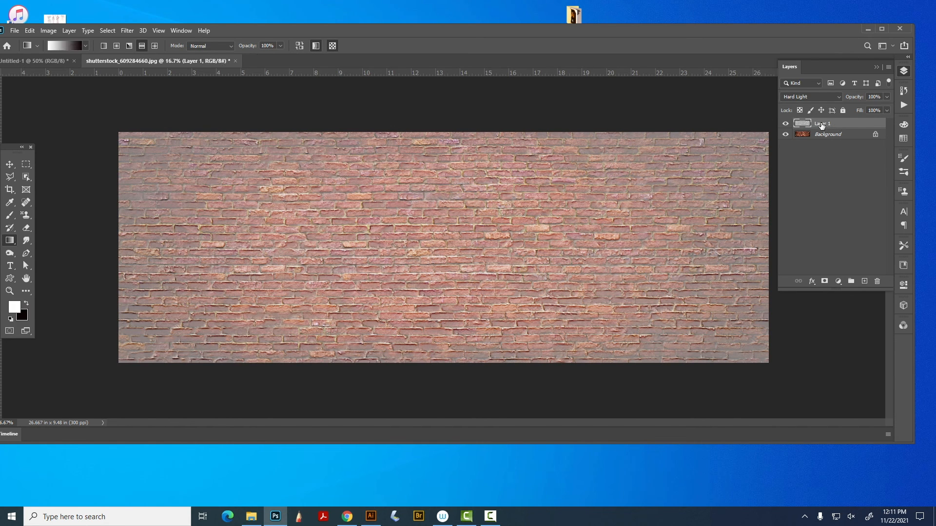
Change the grey brick layer's blend mode to Vivid Light and toggle the layer's visibility to compare the effect.
left_click(819, 97)
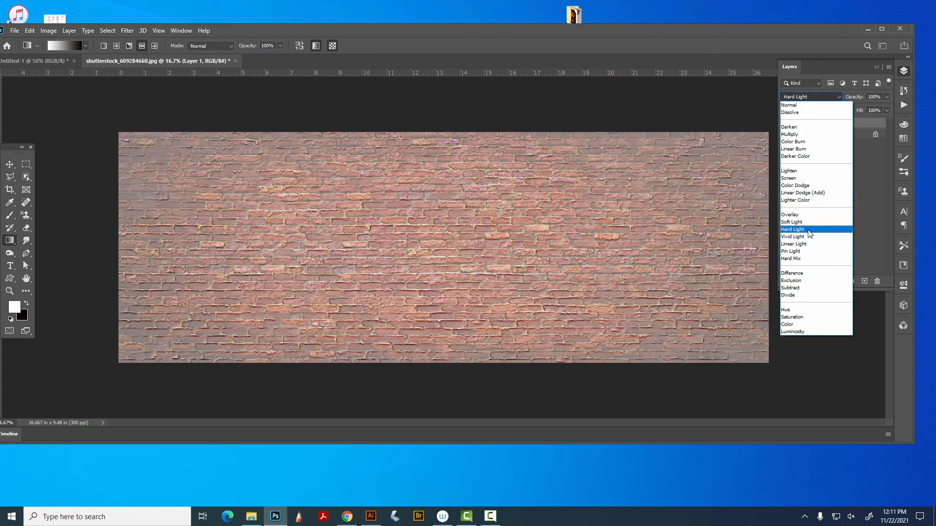
left_click(805, 237)
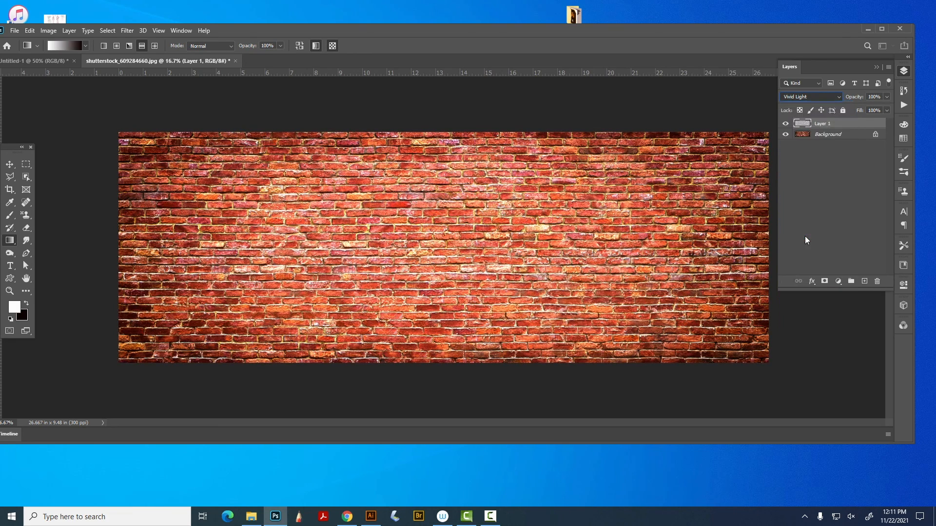
left_click(784, 123)
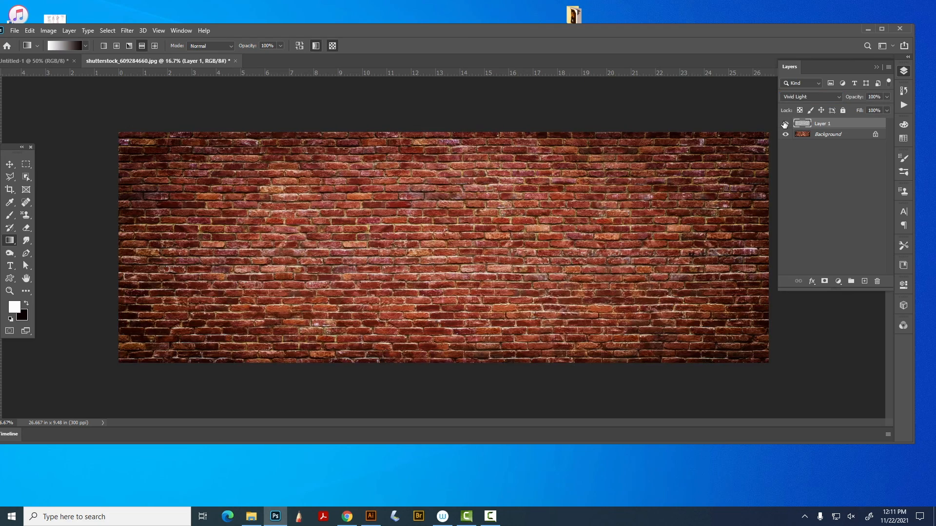
left_click(785, 124)
left_click(784, 124)
left_click(784, 124)
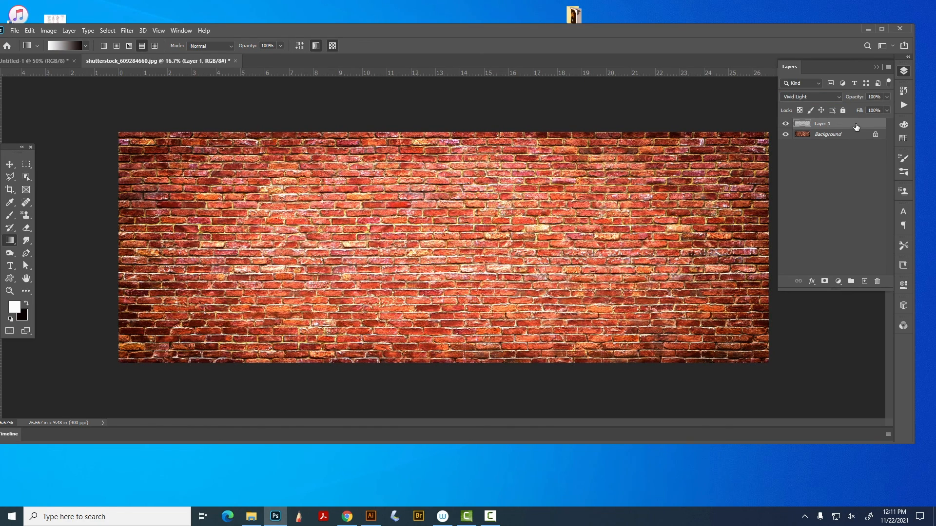
Try a Levels midtone value of 0.53 on the grey brick layer and cancel the adjustment.
key("ctrl+l")
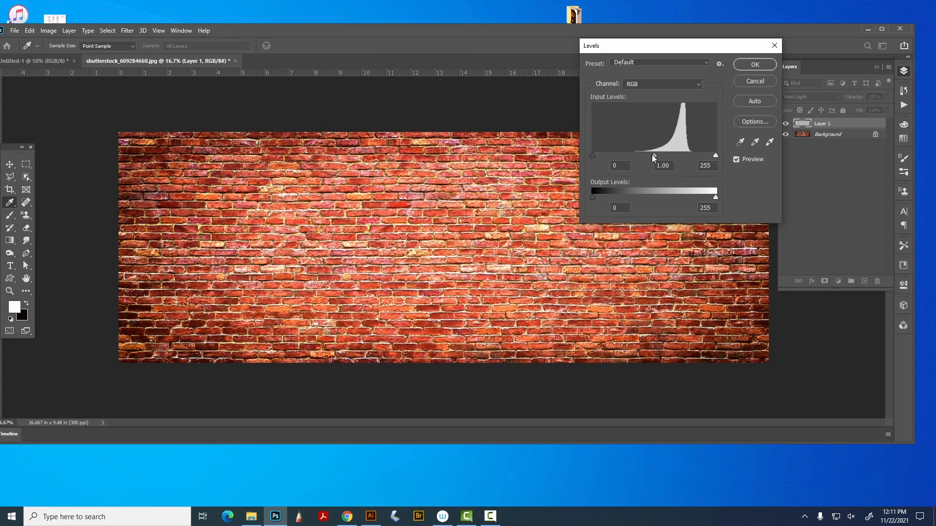
left_click_drag(653, 155, 677, 155)
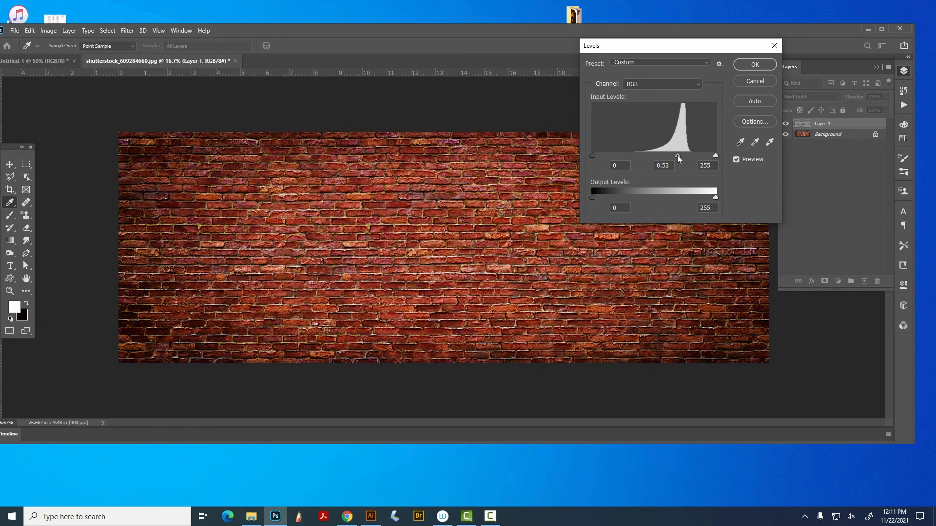
left_click(753, 81)
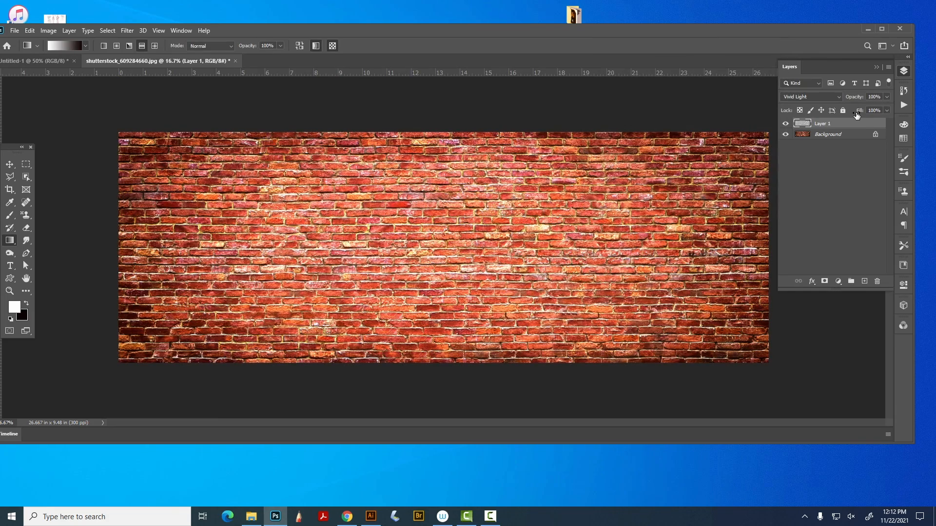
Set the grey brick layer's blend mode to Divide, compare with the layer hidden, and preview Luminosity without applying it.
left_click(811, 98)
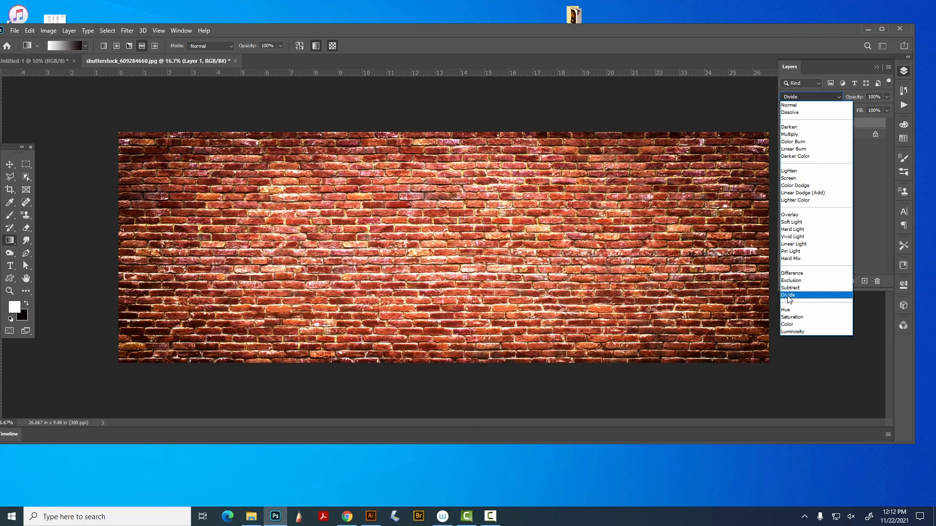
left_click(790, 295)
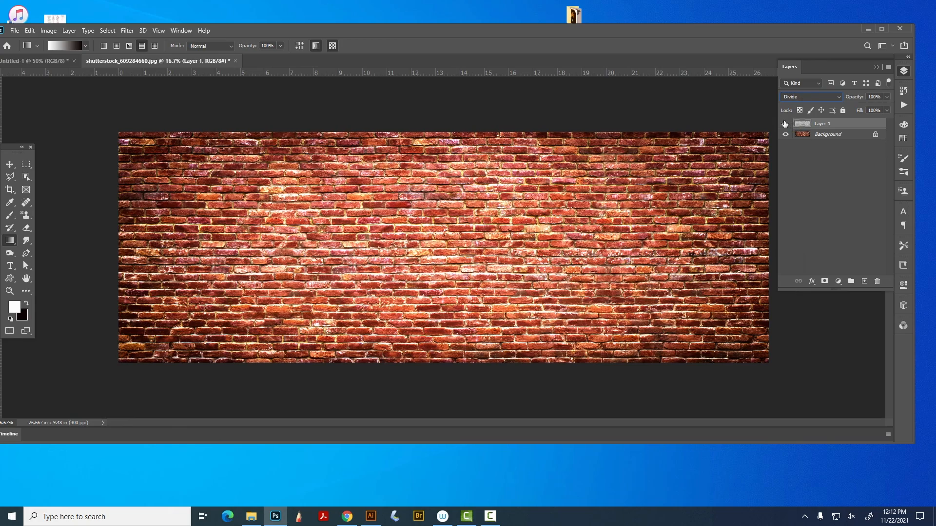
left_click(784, 124)
left_click(785, 124)
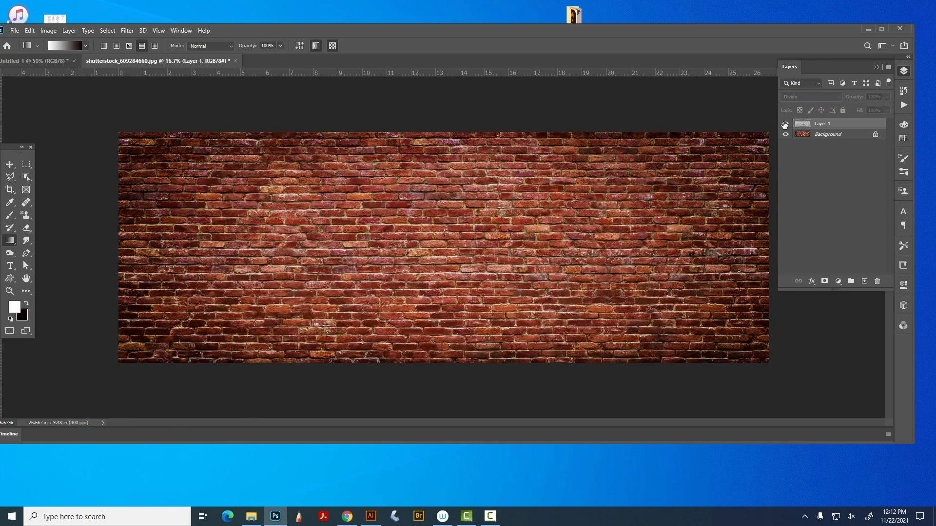
left_click(807, 97)
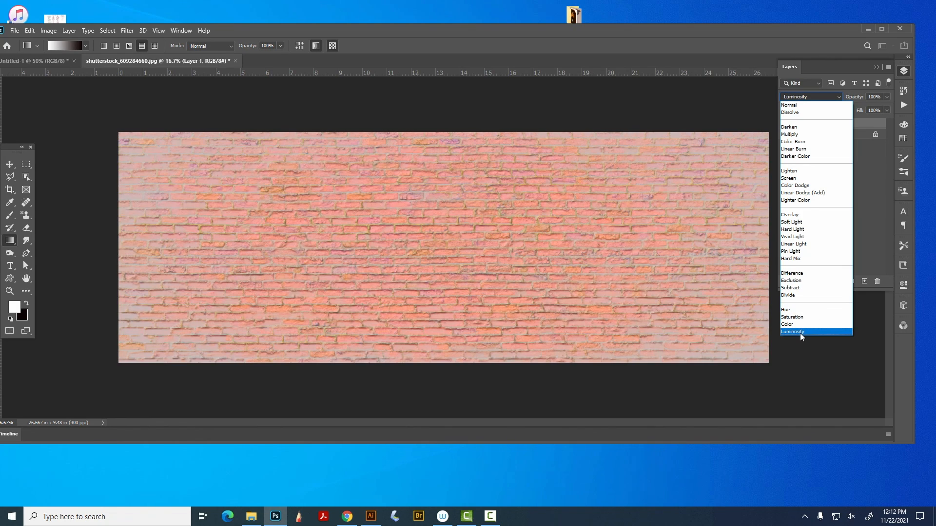
left_click(806, 31)
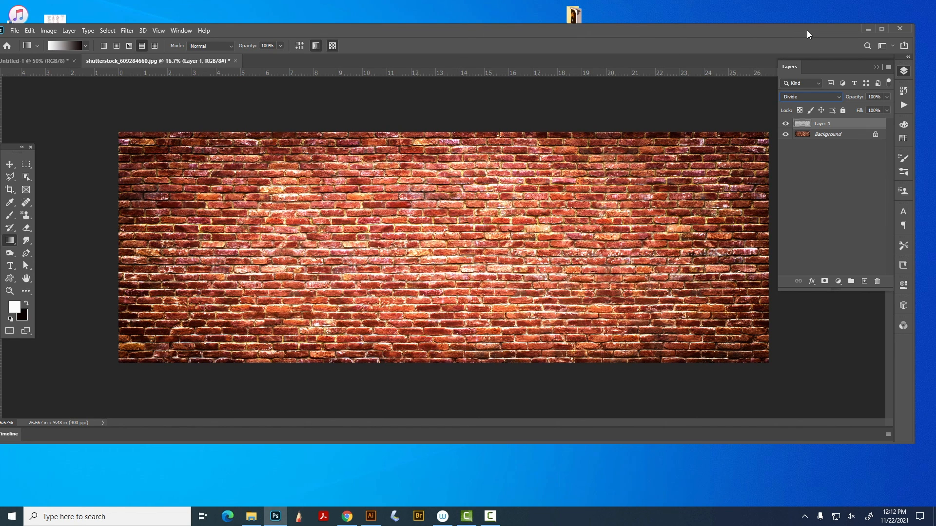
Open the copy of the red fabric image from the dis_normal folder in Photoshop.
left_click_drag(273, 22, 297, 292)
left_click(615, 146)
left_click(627, 239)
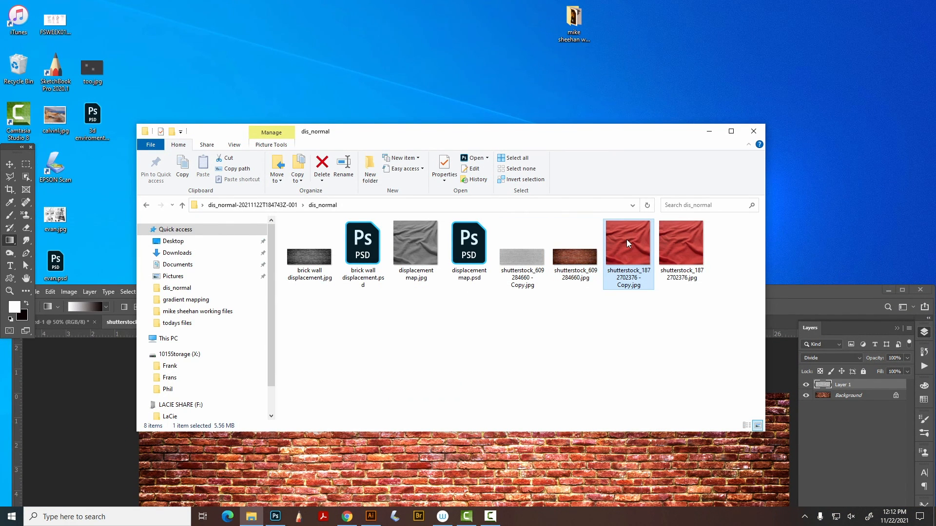
double_click(627, 239)
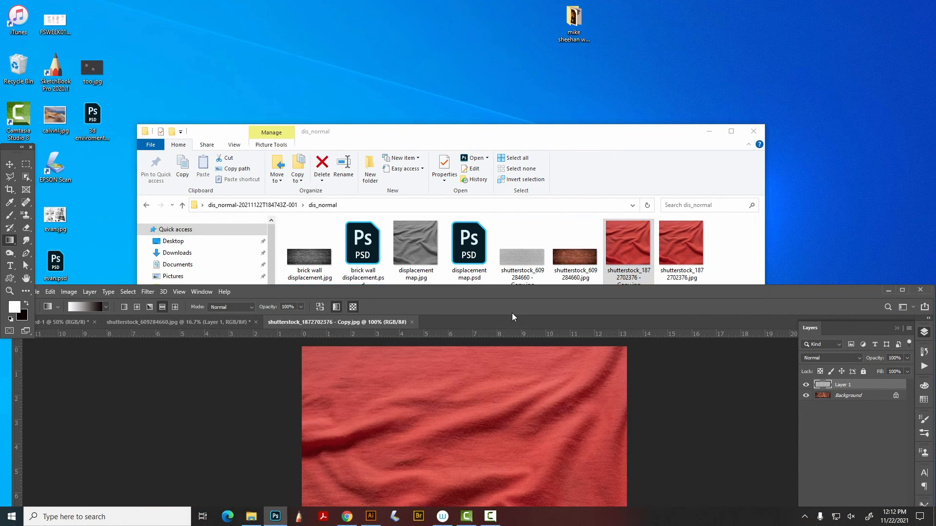
mouse_move(503, 295)
left_mouse_down()
mouse_move(505, 4)
mouse_move(487, 33)
left_mouse_up()
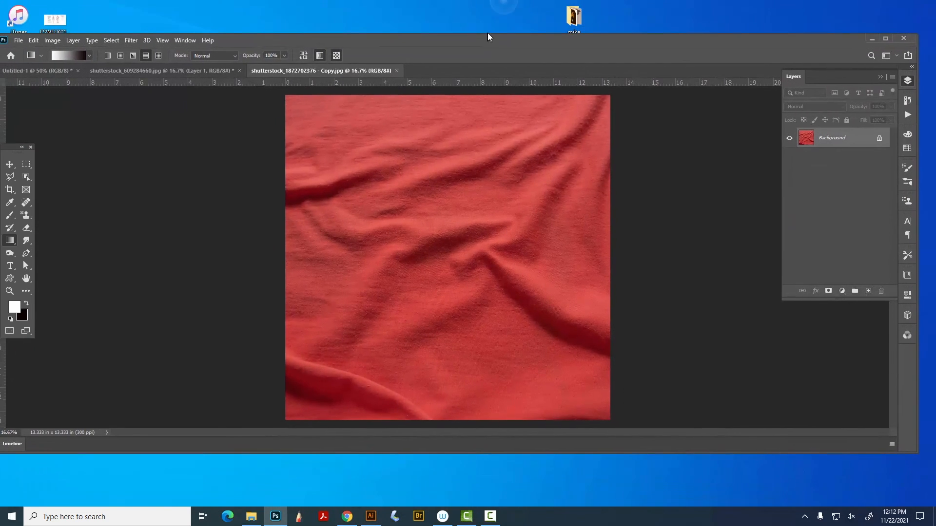
Convert the red fabric's locked Background into a regular layer named Layer 0.
left_click(147, 39)
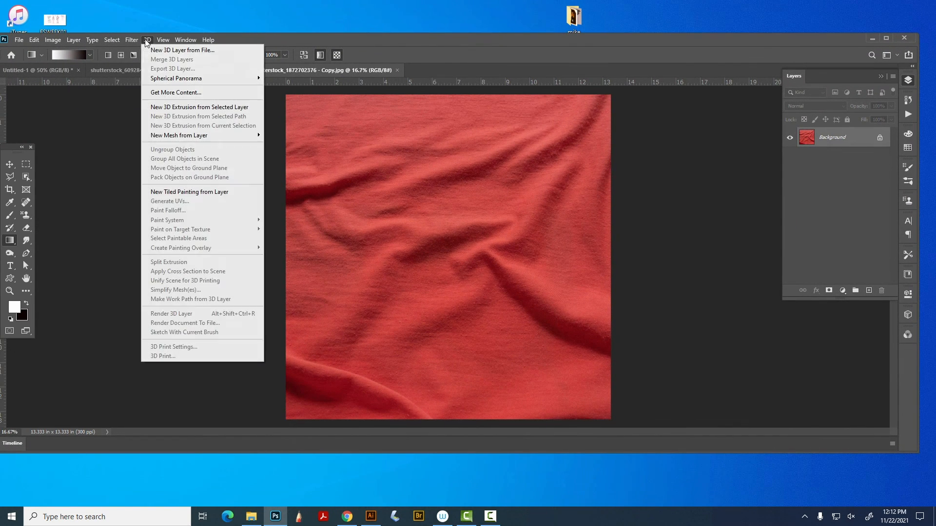
left_click(356, 30)
left_click(840, 120)
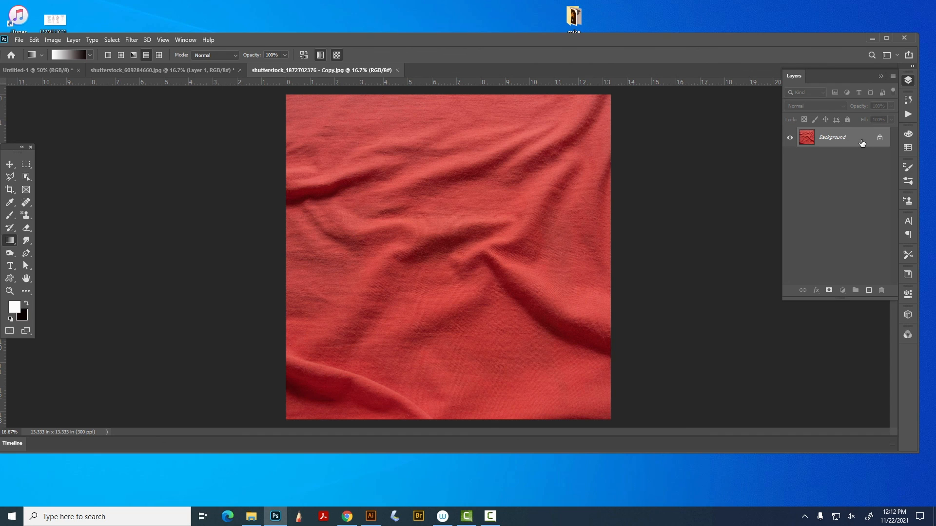
double_click(862, 142)
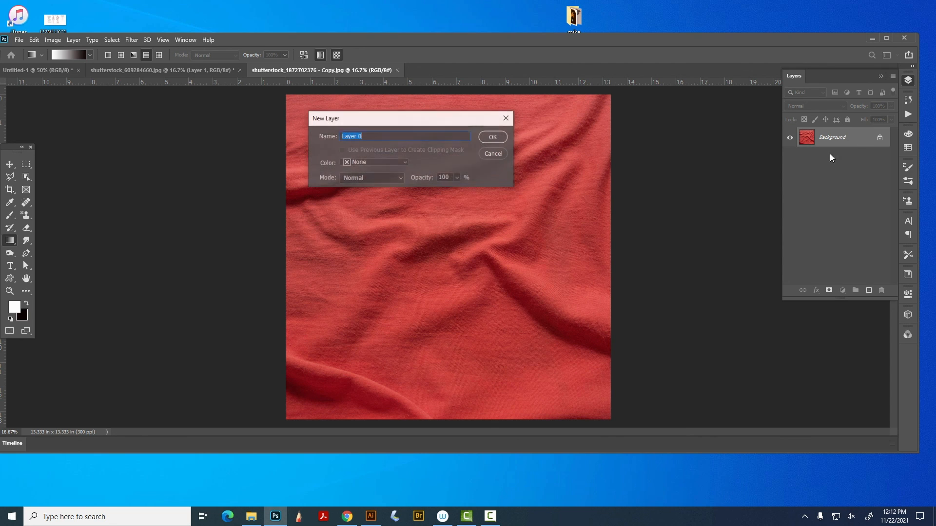
left_click(491, 137)
Run the Generate Normal Map filter on the red fabric layer and rotate the preview sphere to inspect the folds.
left_click(147, 40)
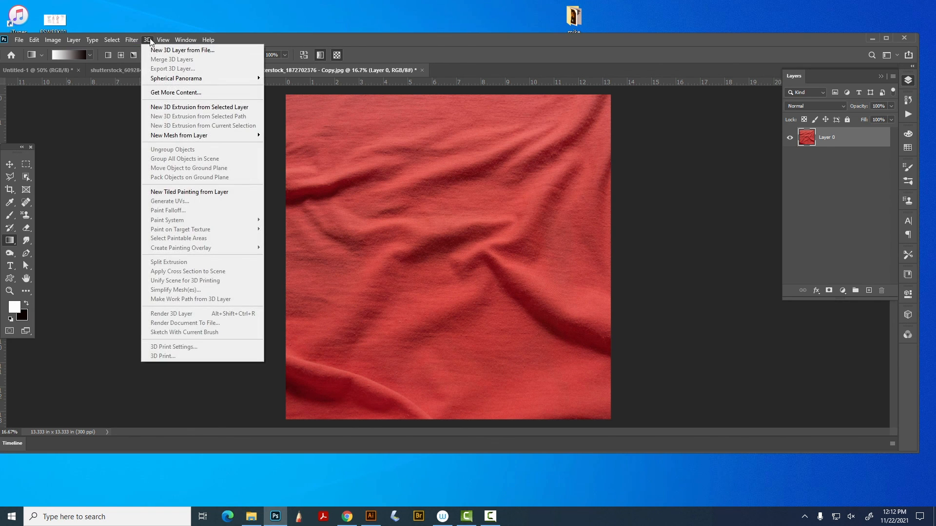
mouse_move(131, 40)
mouse_move(137, 142)
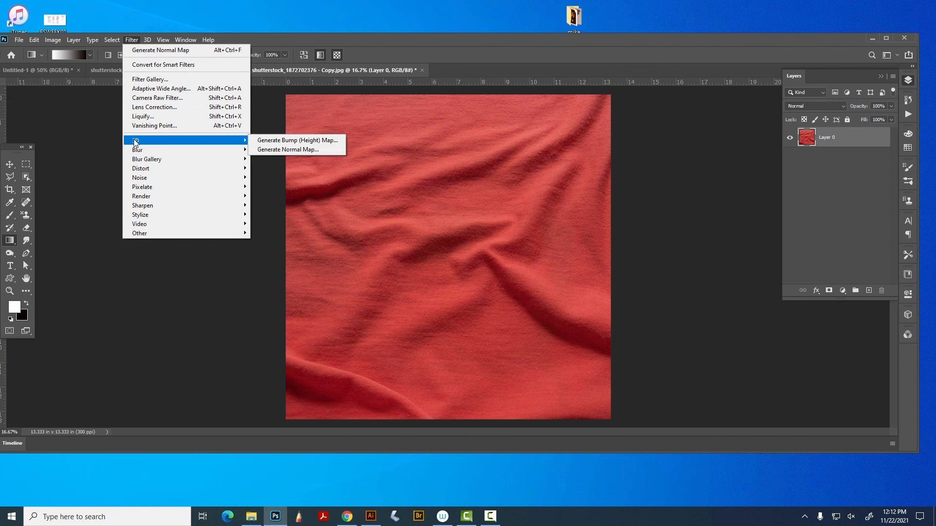
left_click(266, 150)
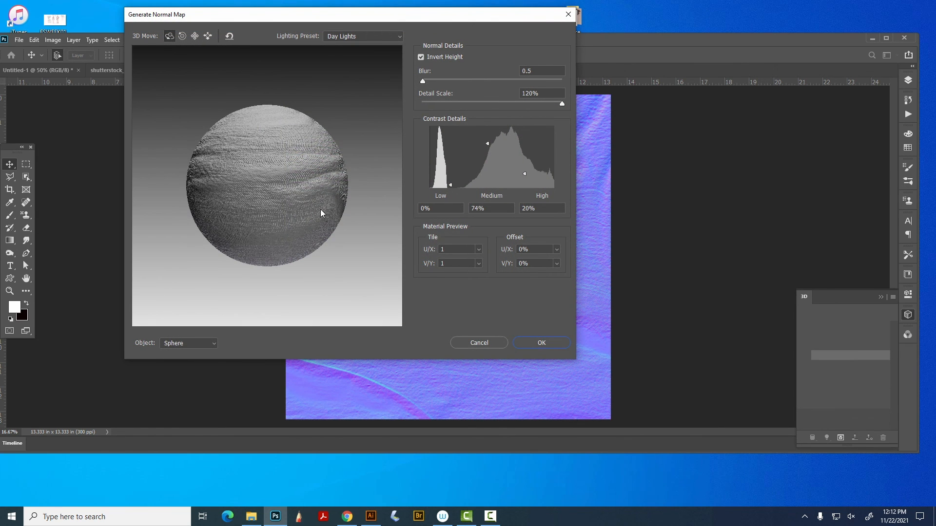
left_click_drag(320, 213, 369, 197)
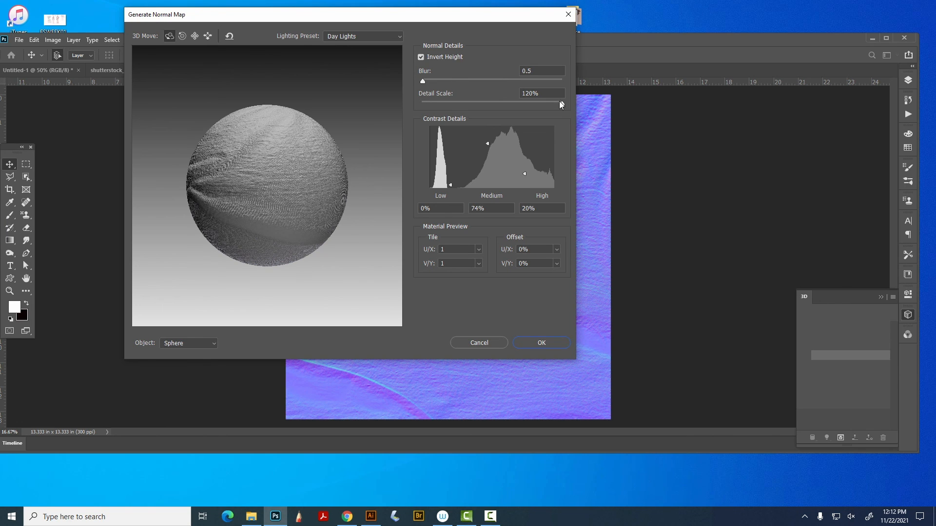
Try a 120% detail scale with contrast details of 100% low and 91% high for the fabric normal map, and cancel the filter.
left_click_drag(560, 101, 689, 135)
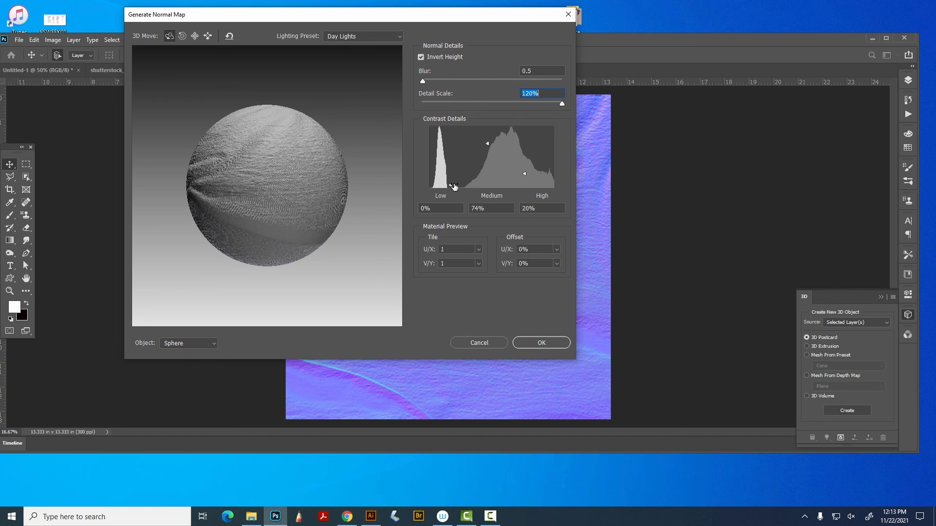
left_click_drag(451, 185, 454, 132)
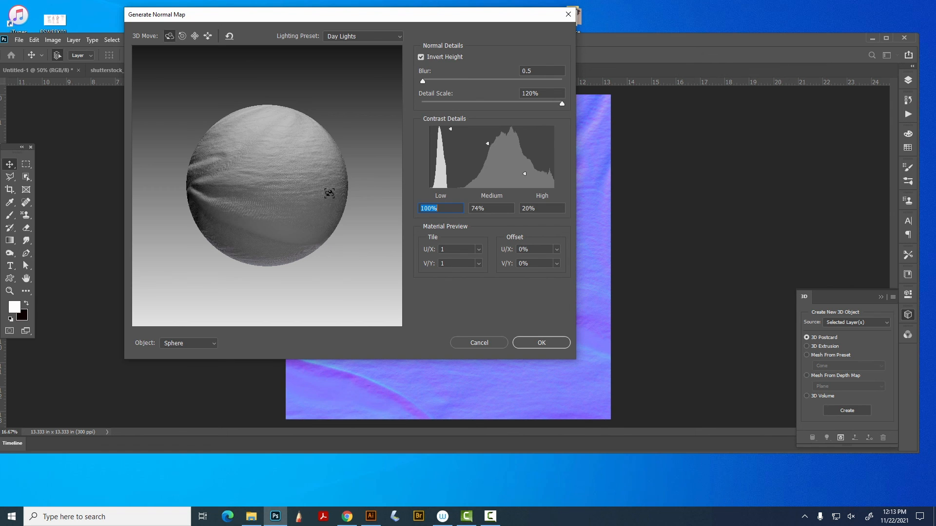
mouse_move(330, 194)
left_mouse_down()
mouse_move(363, 166)
mouse_move(353, 200)
mouse_move(317, 173)
mouse_move(300, 175)
mouse_move(340, 192)
mouse_move(356, 171)
mouse_move(337, 198)
left_mouse_up()
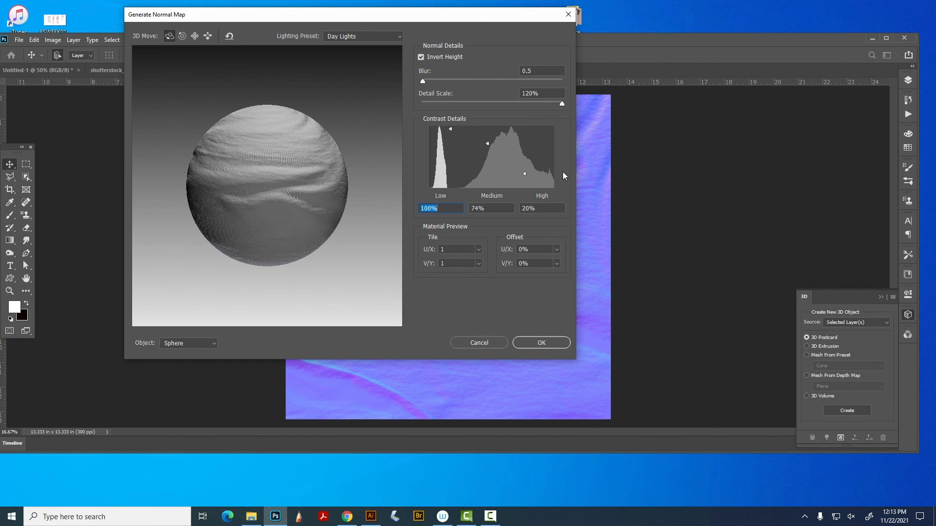
left_click_drag(524, 173, 525, 172)
left_click(520, 128)
left_click_drag(524, 172, 522, 134)
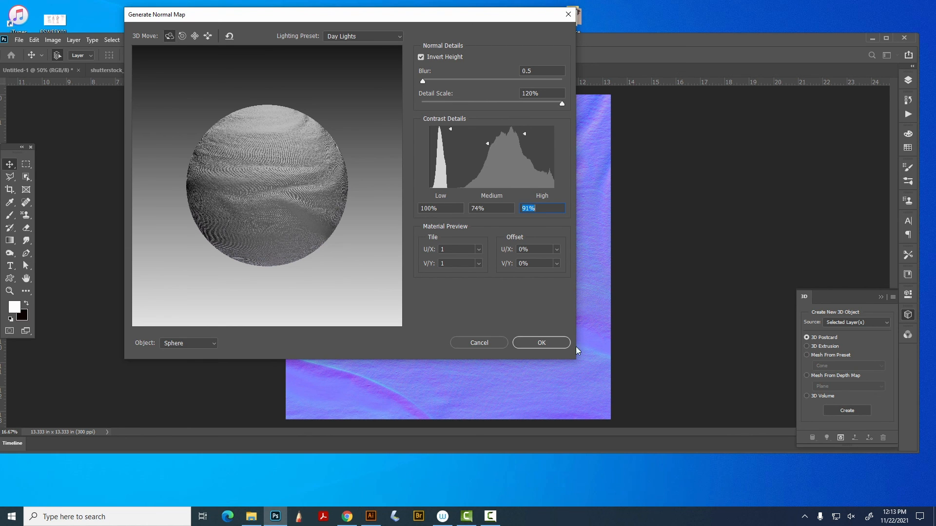
left_click(488, 343)
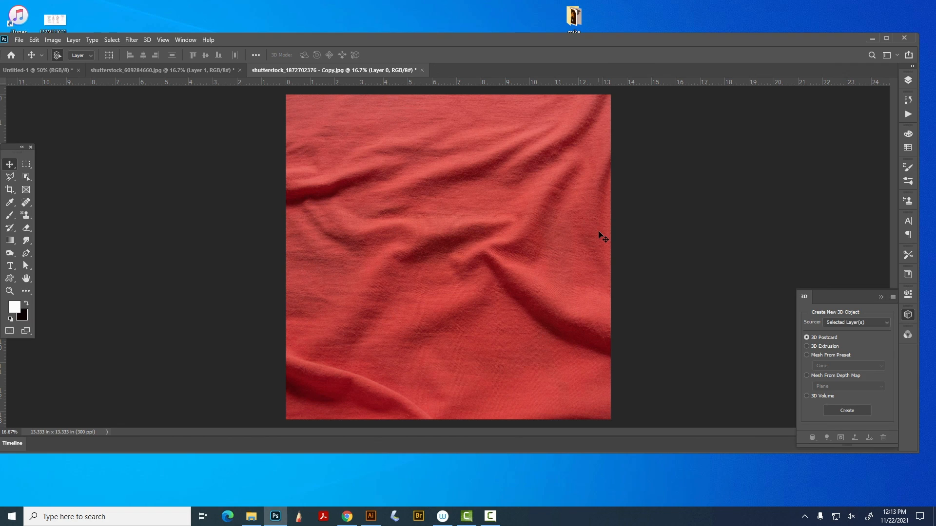